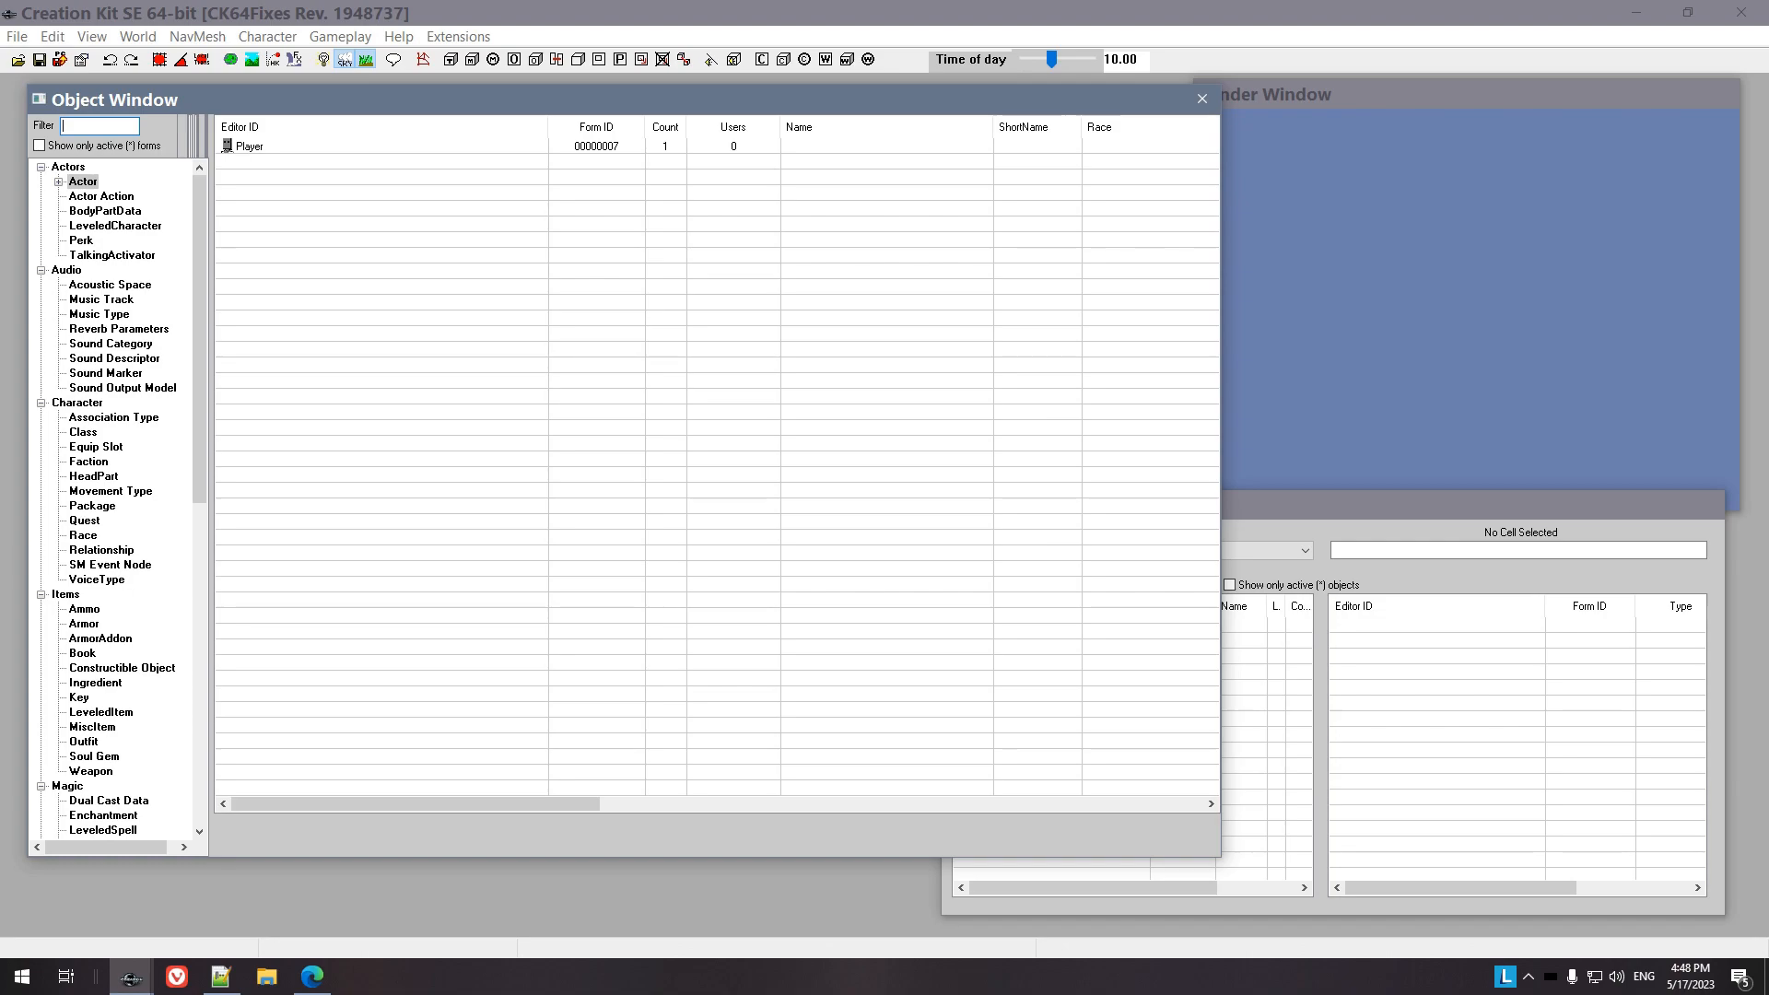
drag(298, 96, 293, 94)
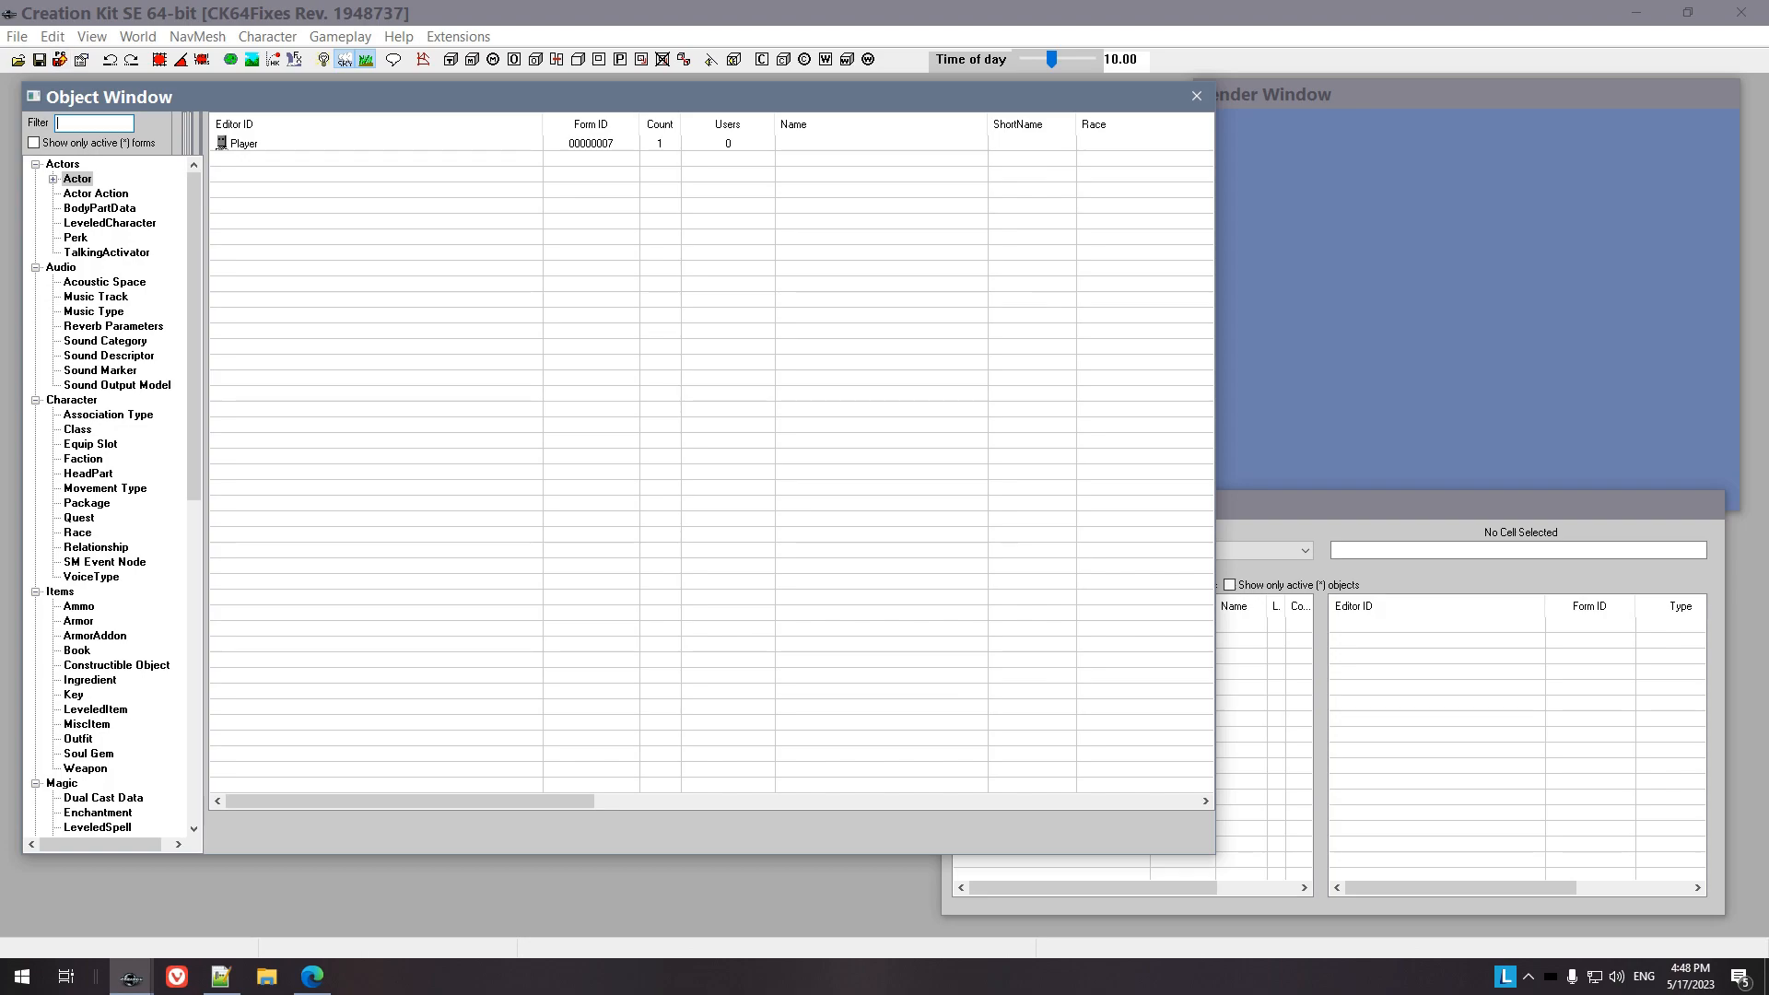
mouse_move(416, 90)
mouse_down()
mouse_move(451, 86)
mouse_move(406, 92)
mouse_up()
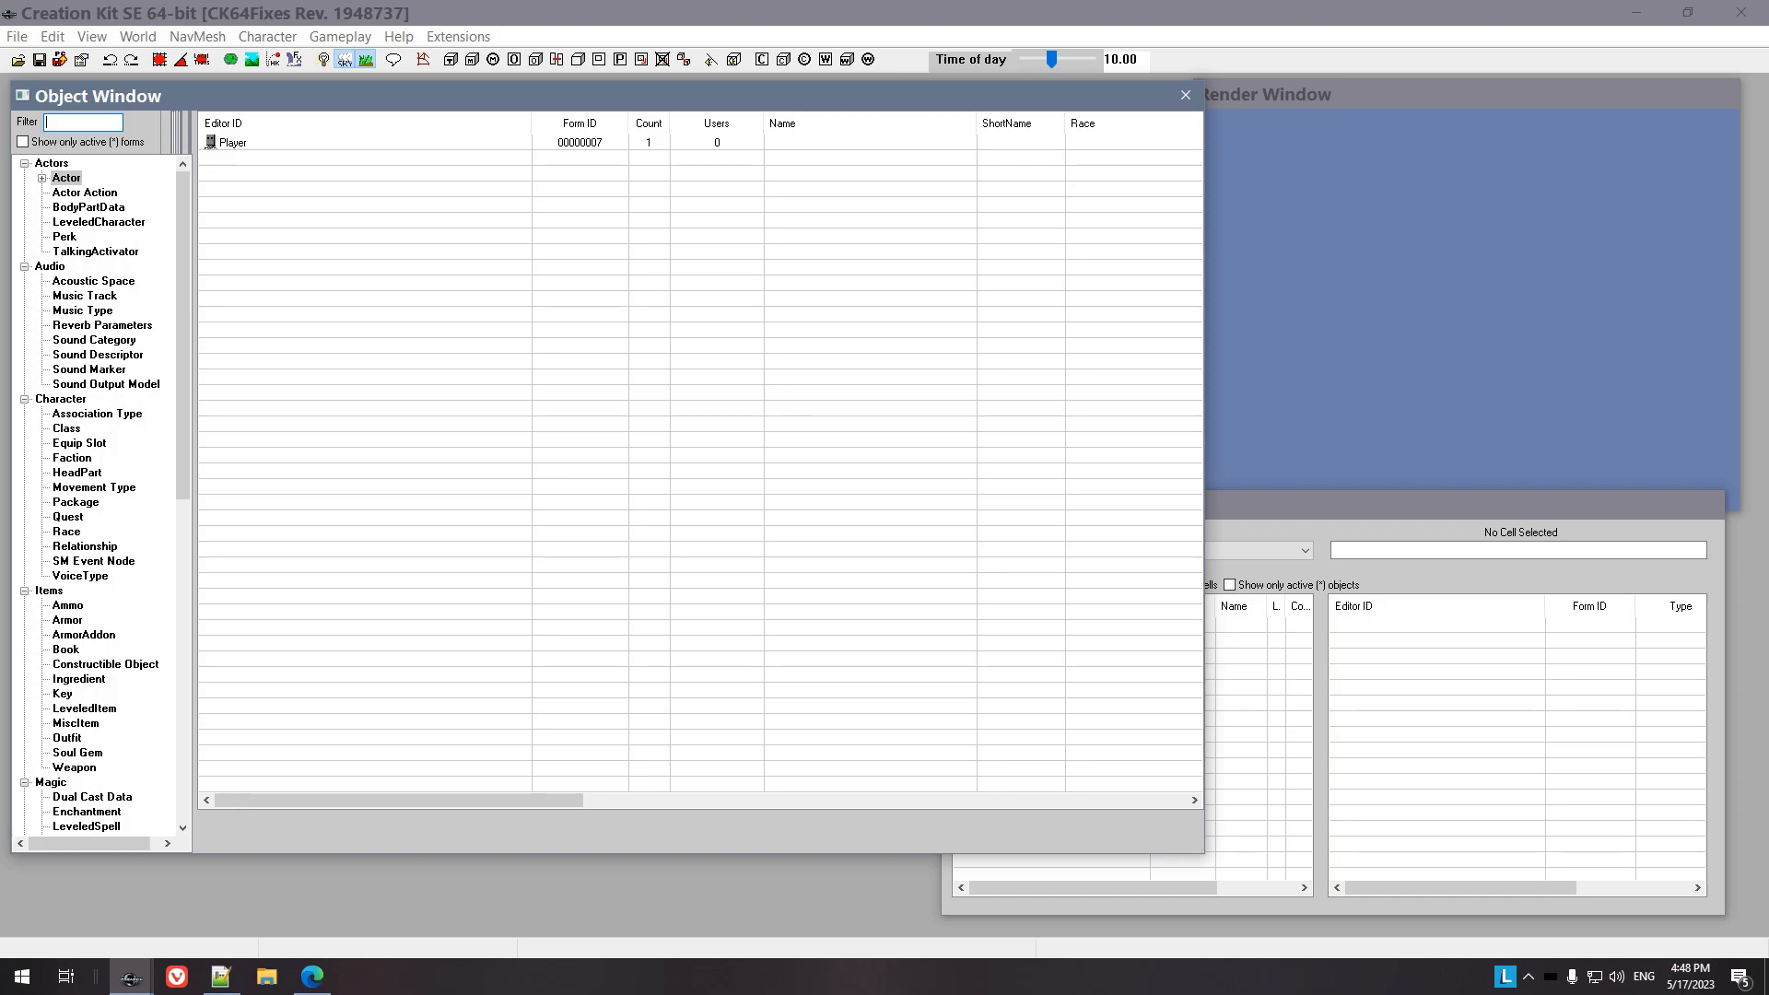
Bring up the plugin and master file list, filter it by "satyre" and mark NWS_Satyress.esp for loading
click(17, 37)
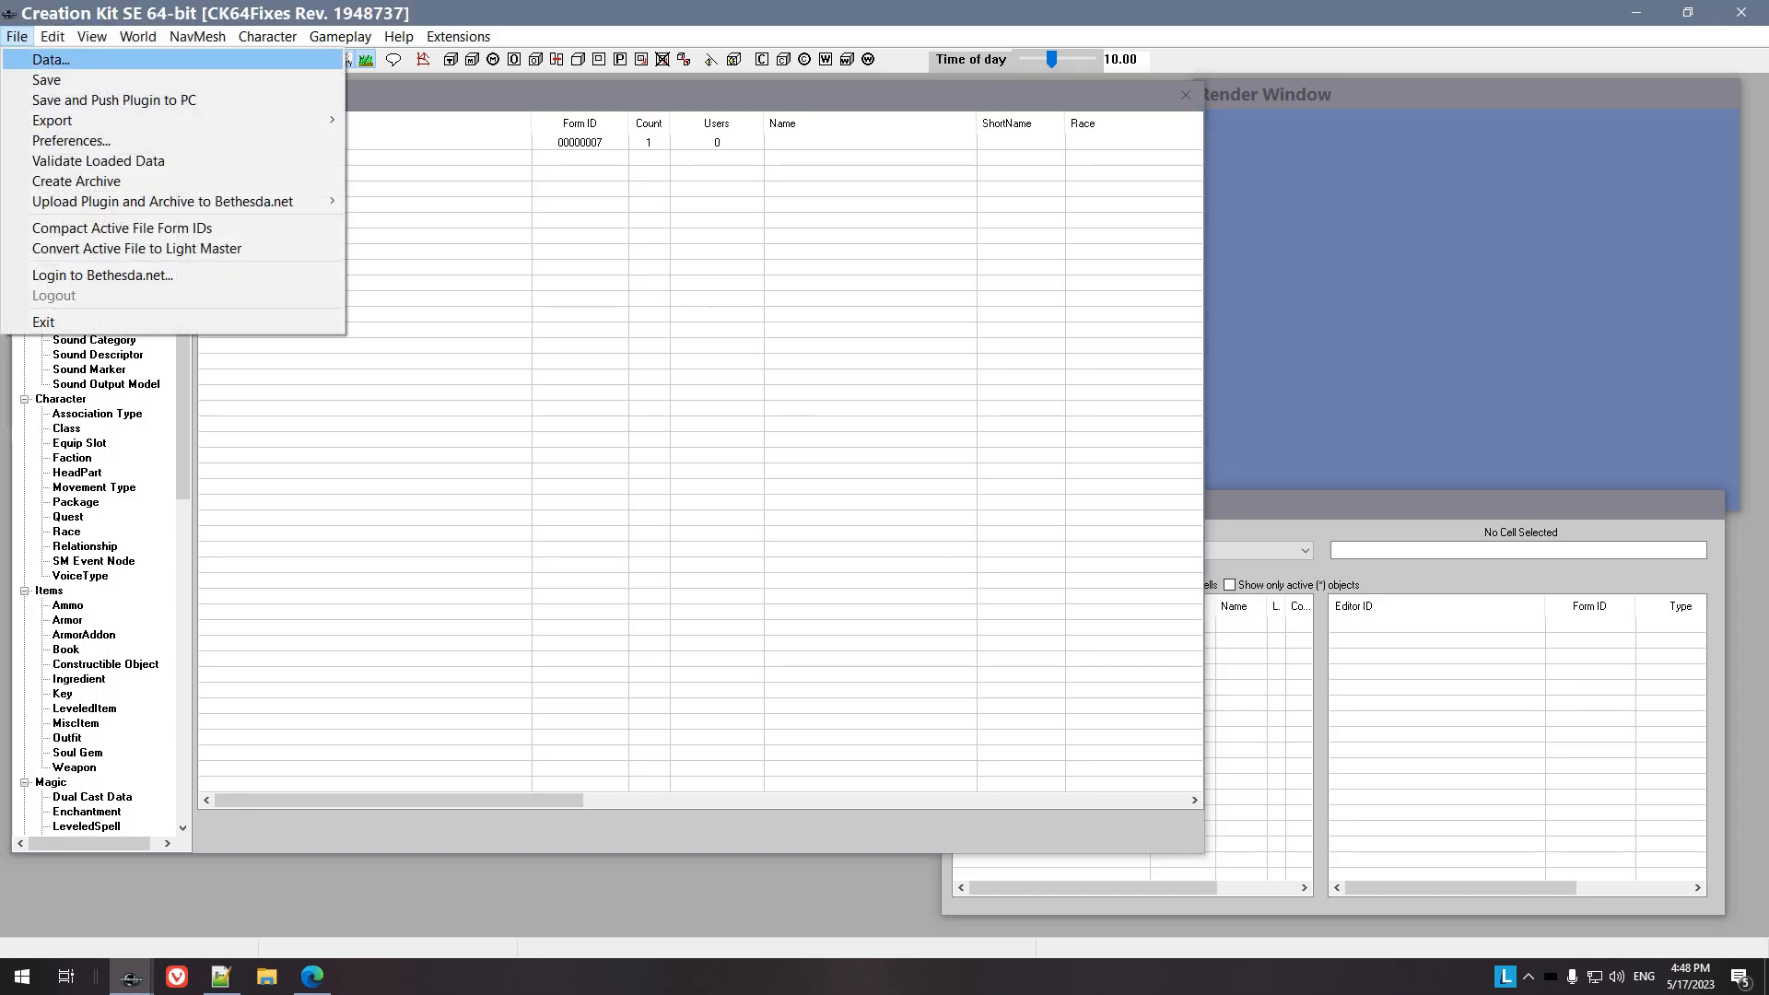
key(Return)
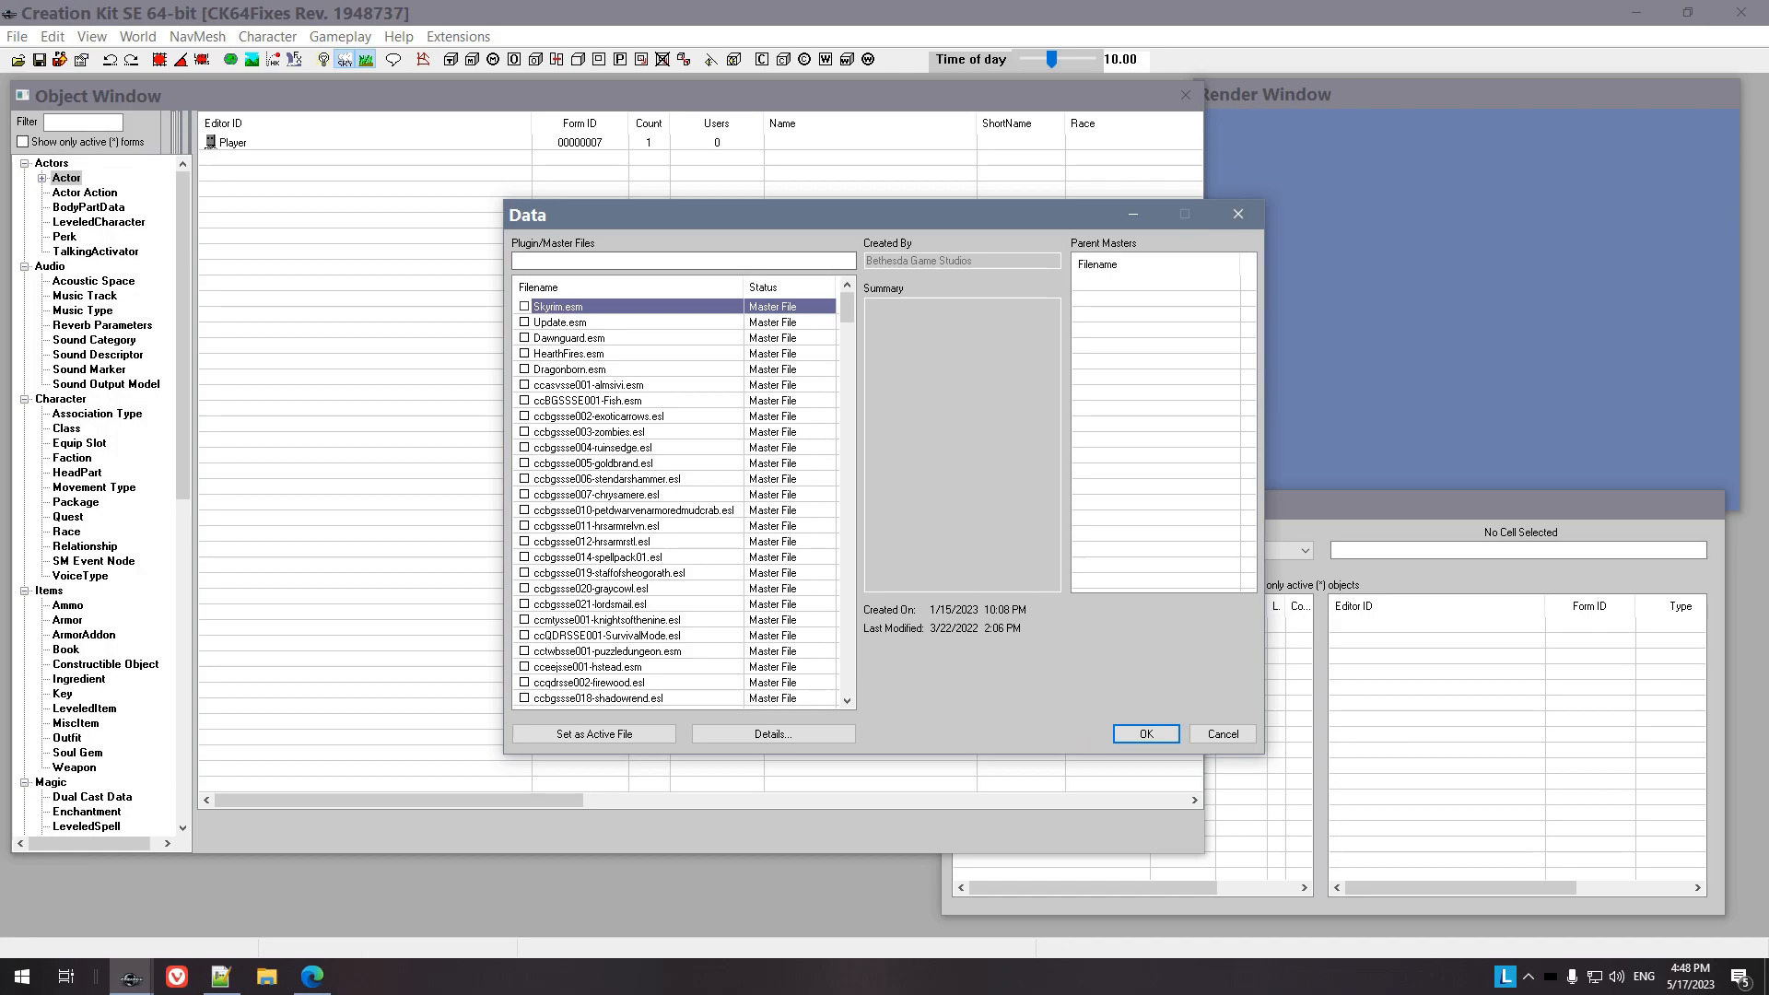
text(satyre)
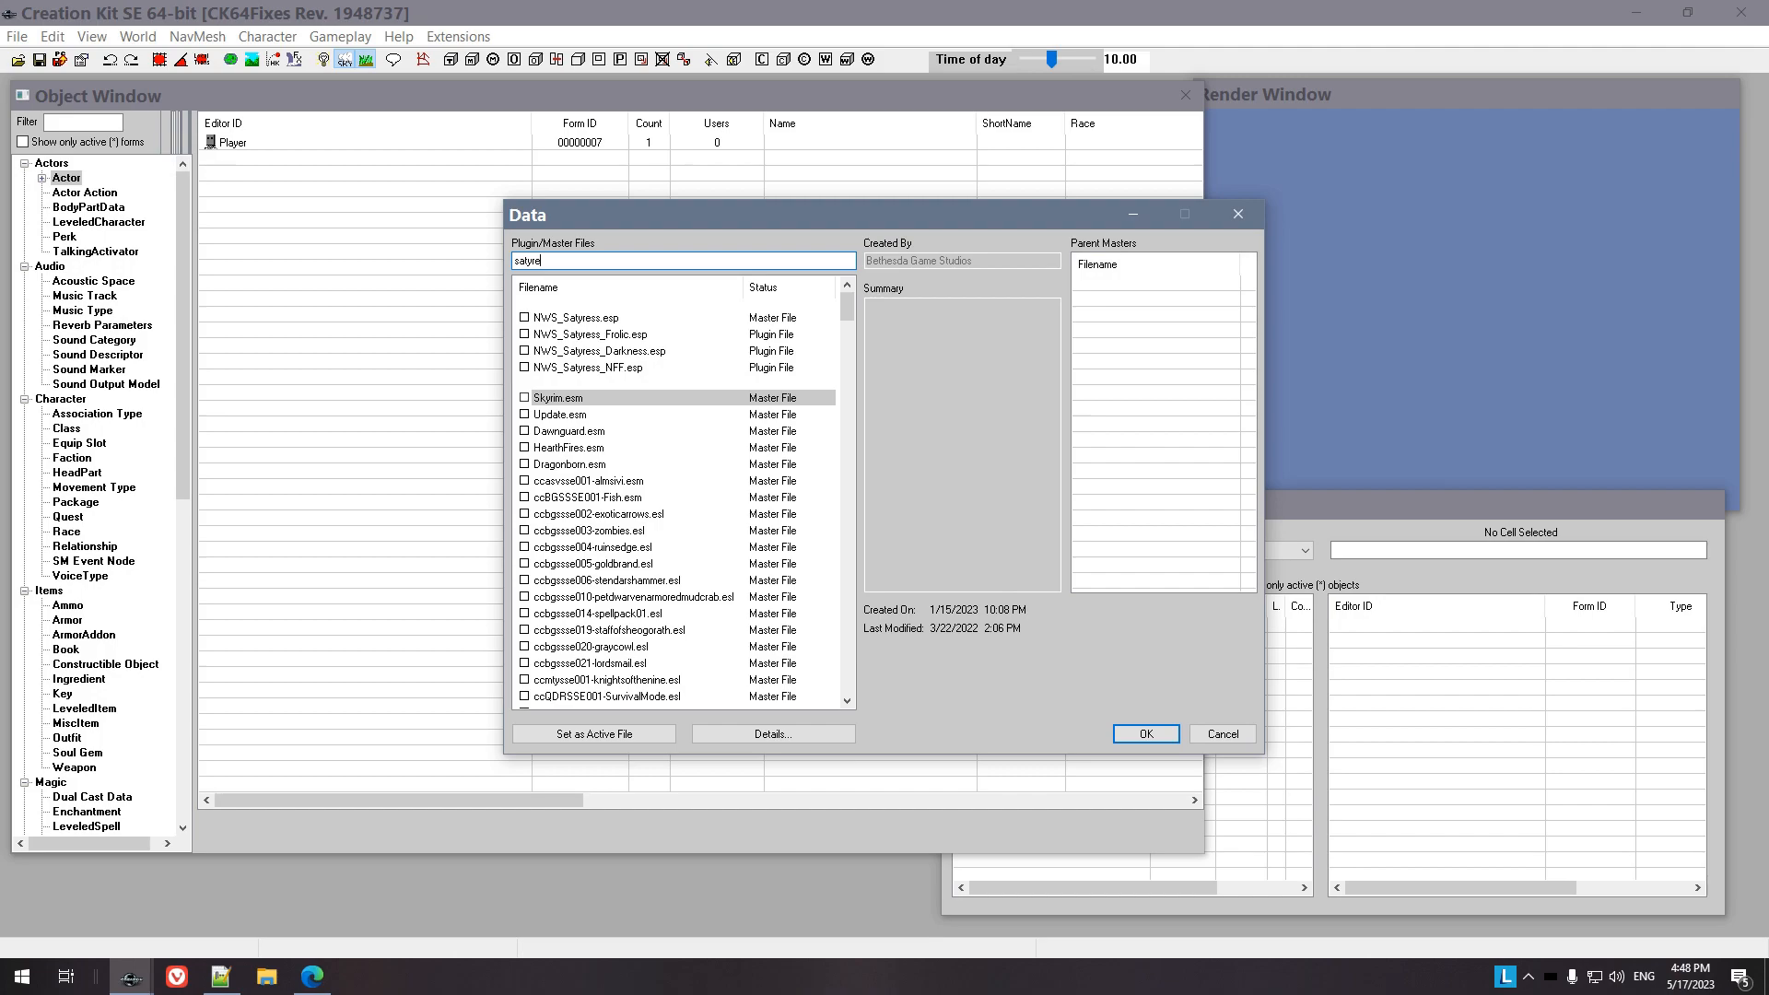
click(577, 318)
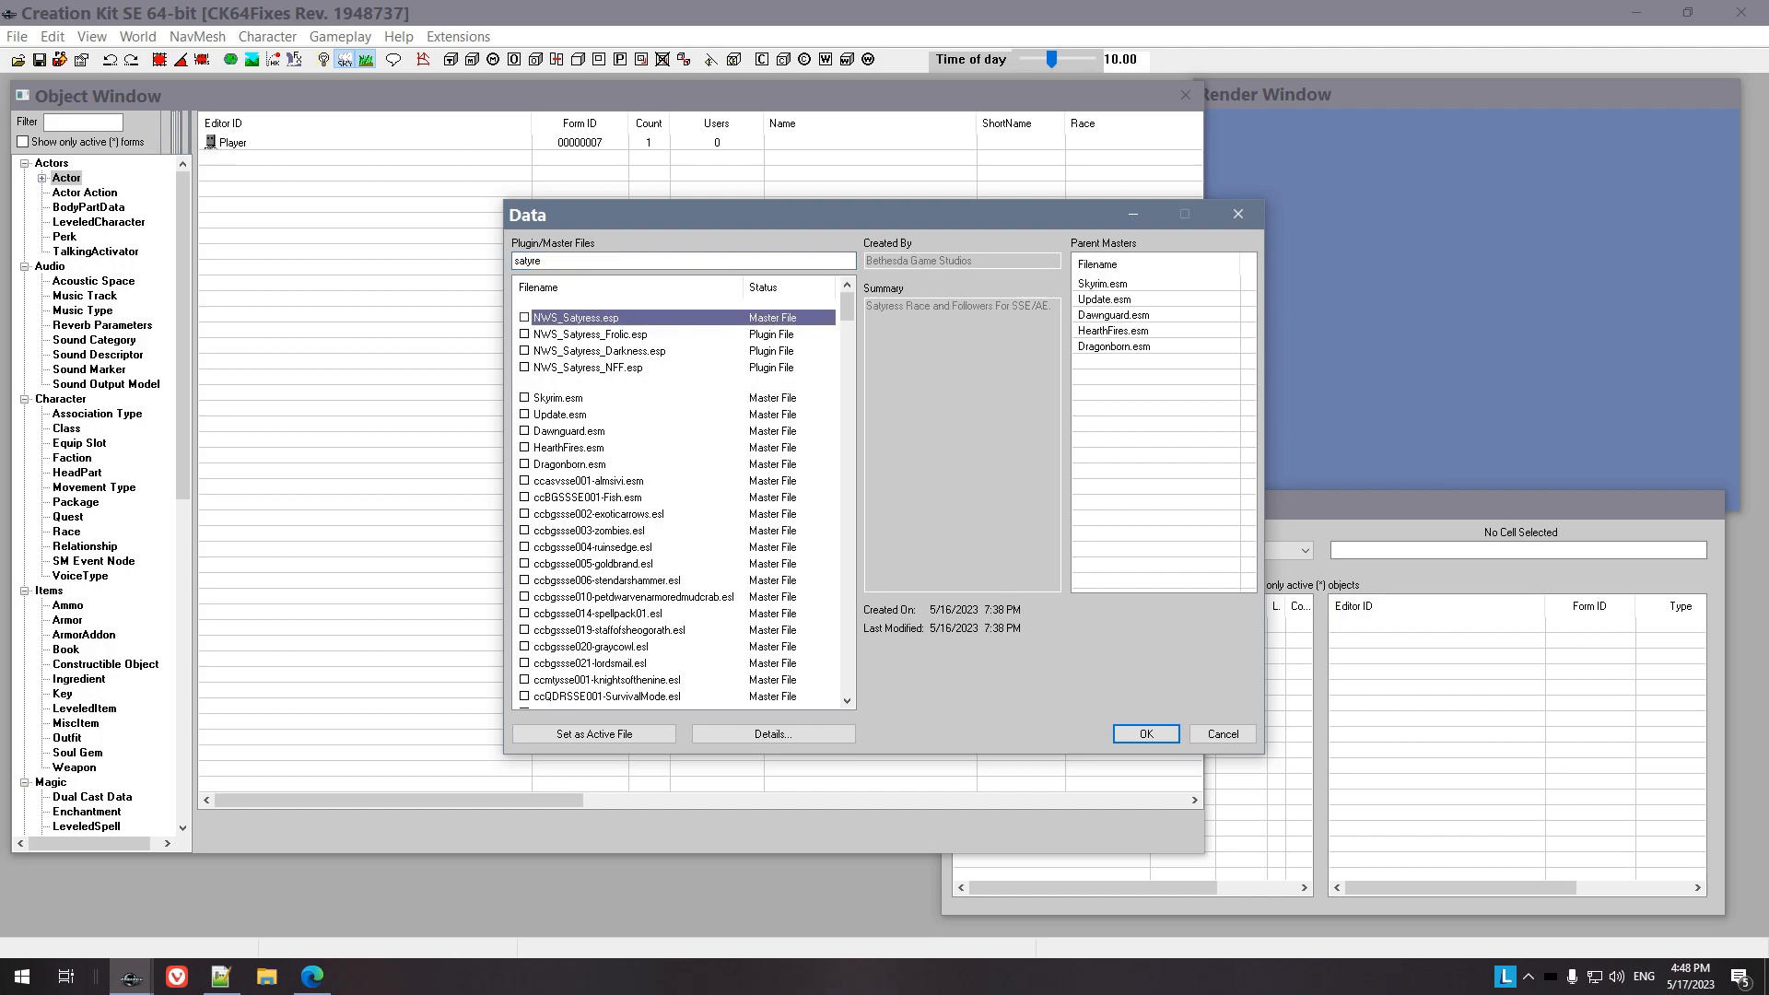
key(space)
Filter the file list by "ks", mark KS Hairdo's.esp as well and load the marked files
key(shift+Tab)
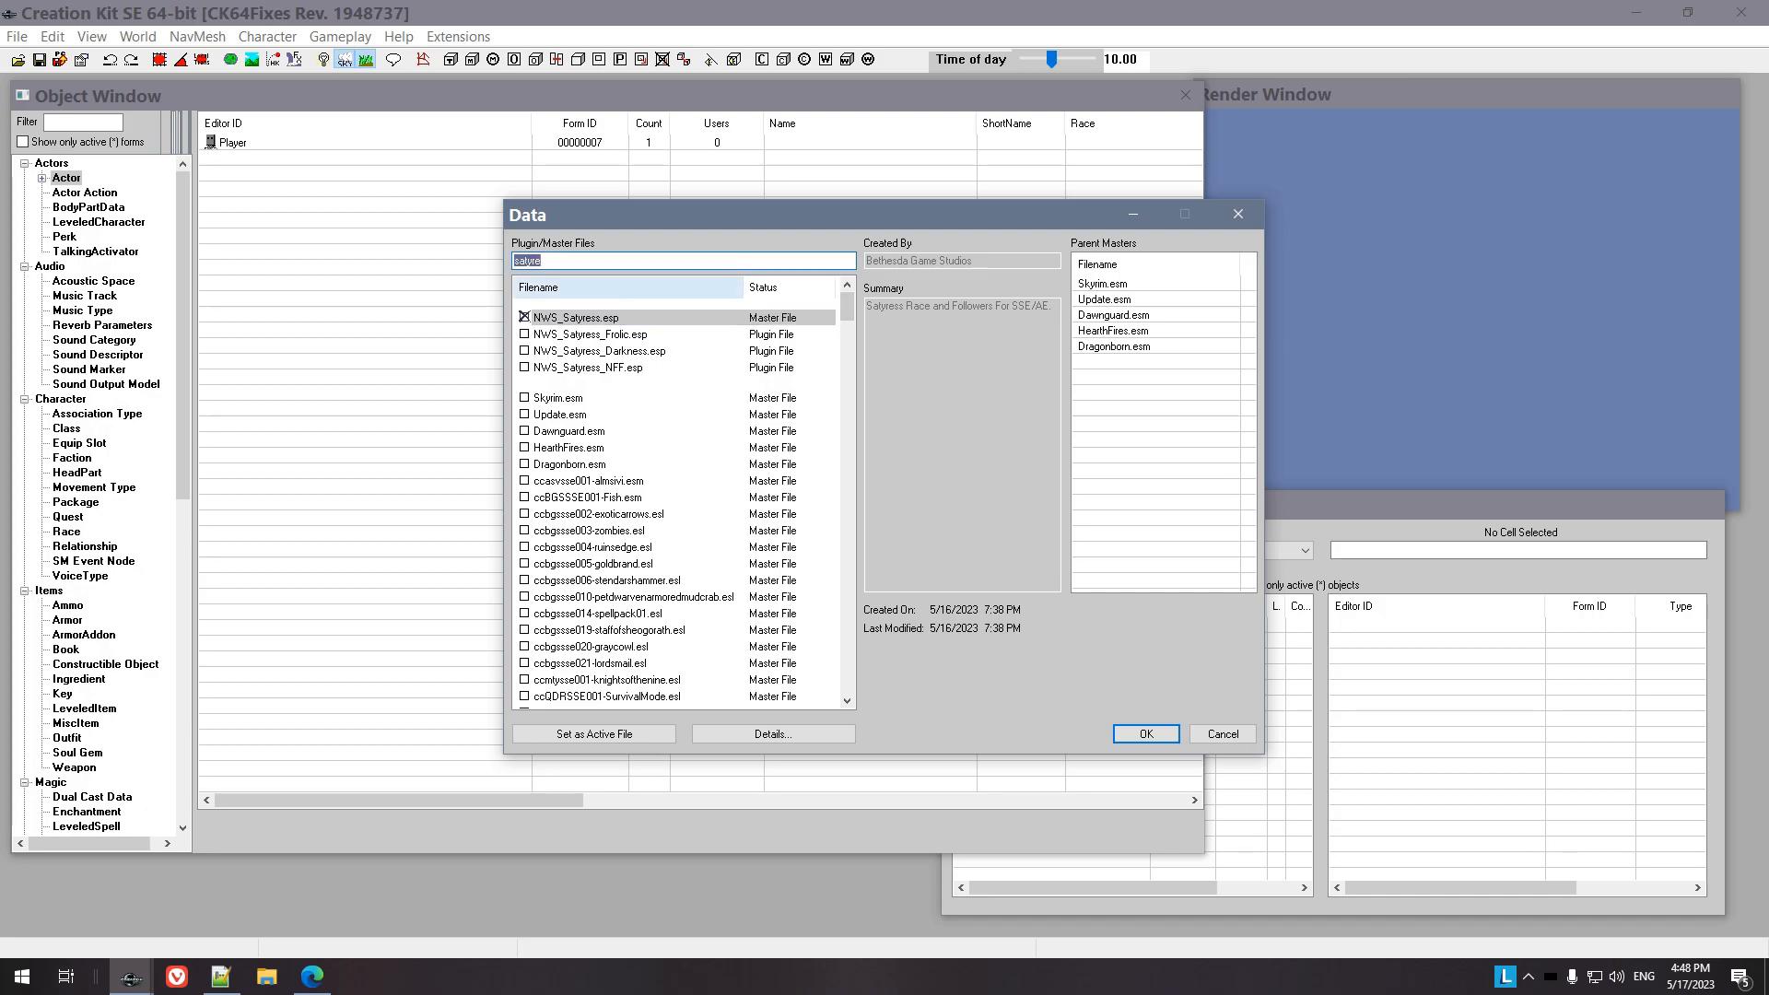
text(ks)
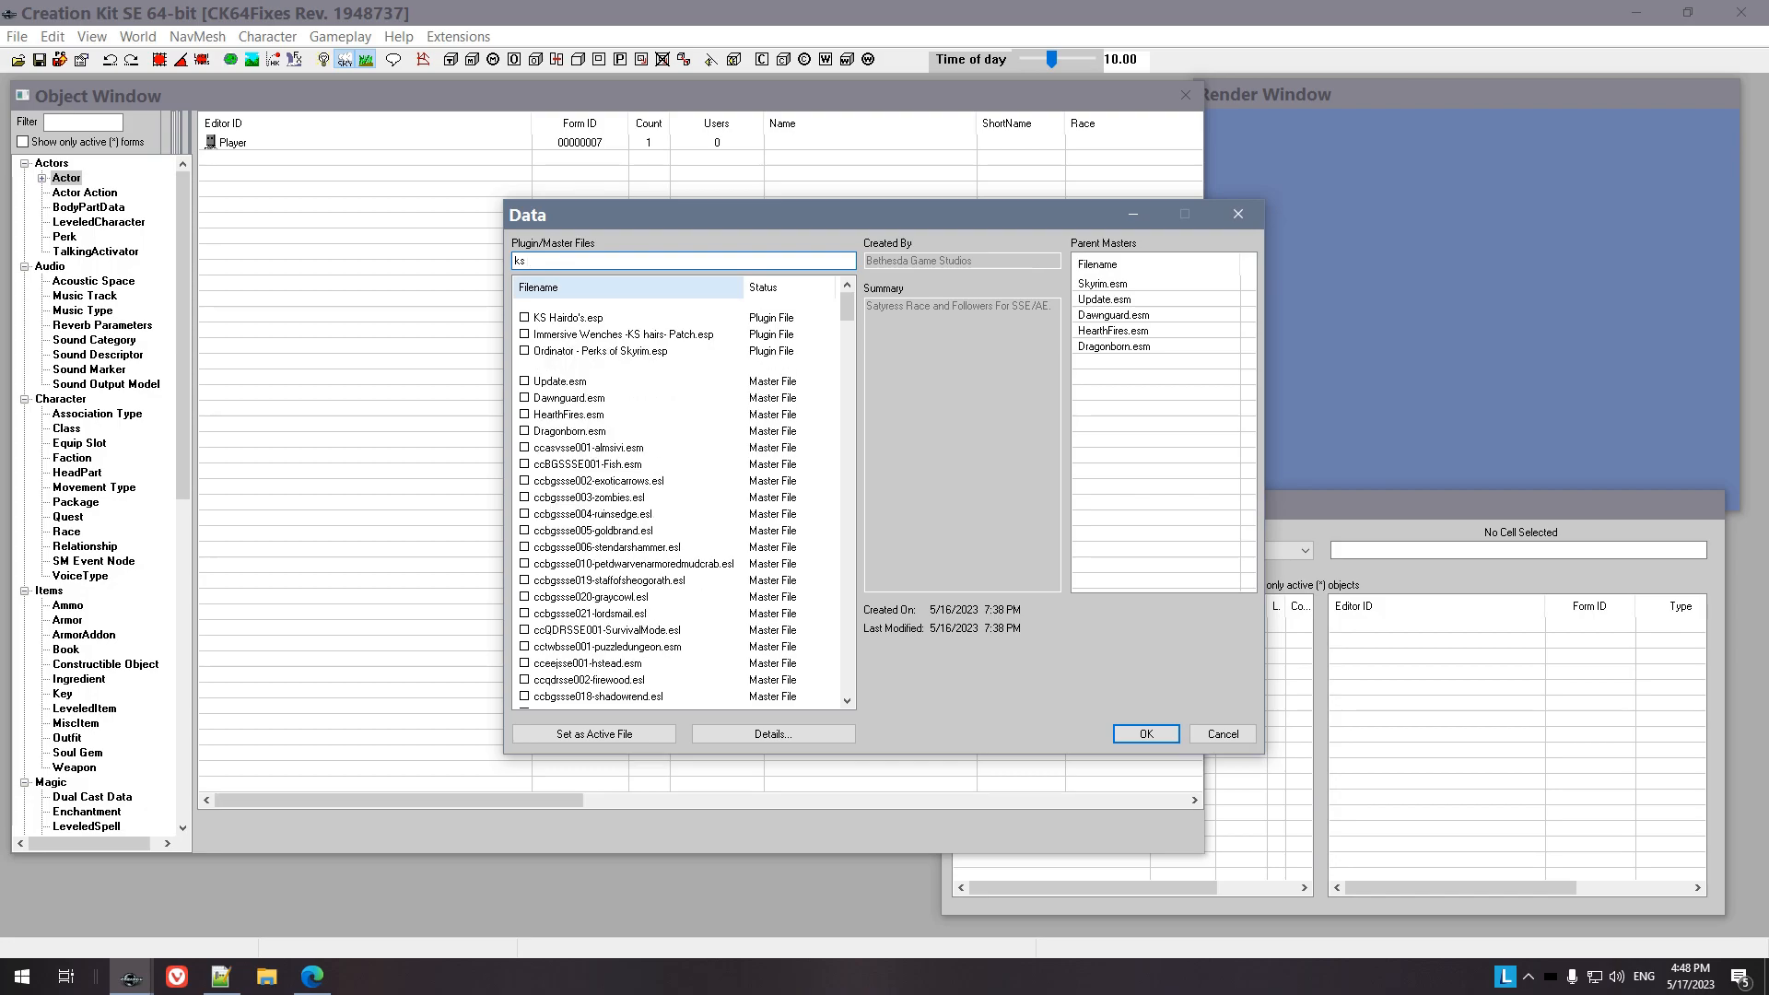
click(569, 318)
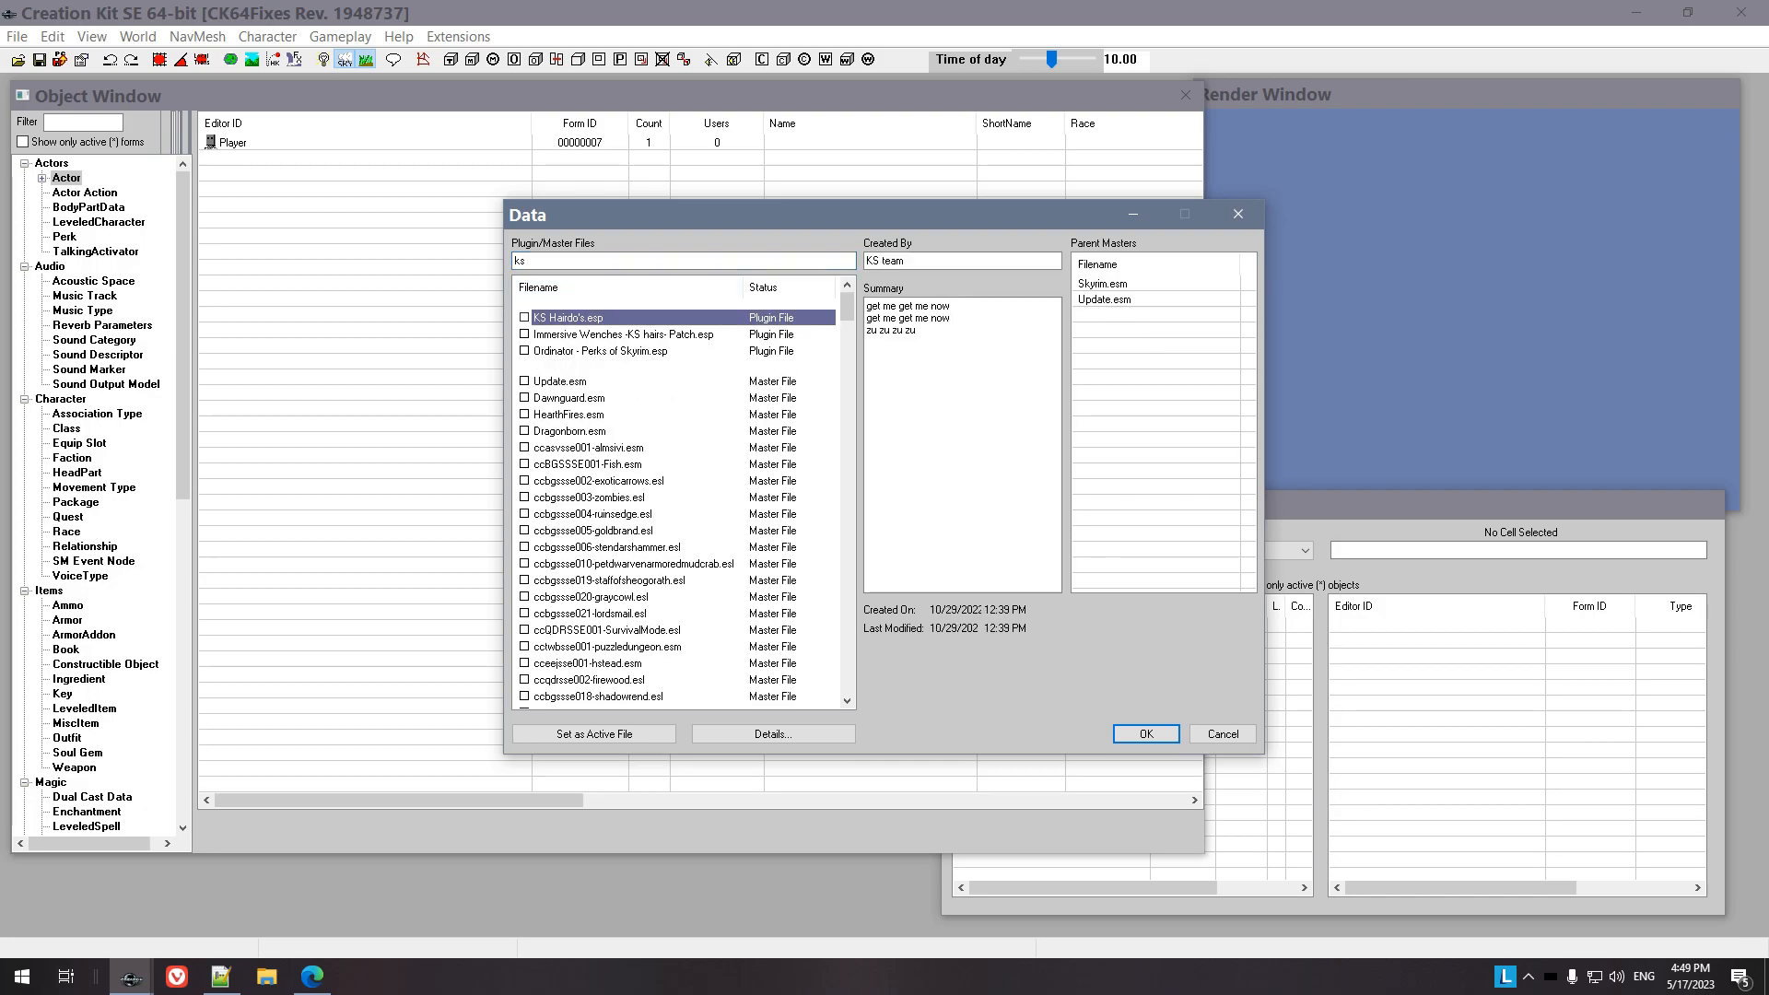
click(524, 317)
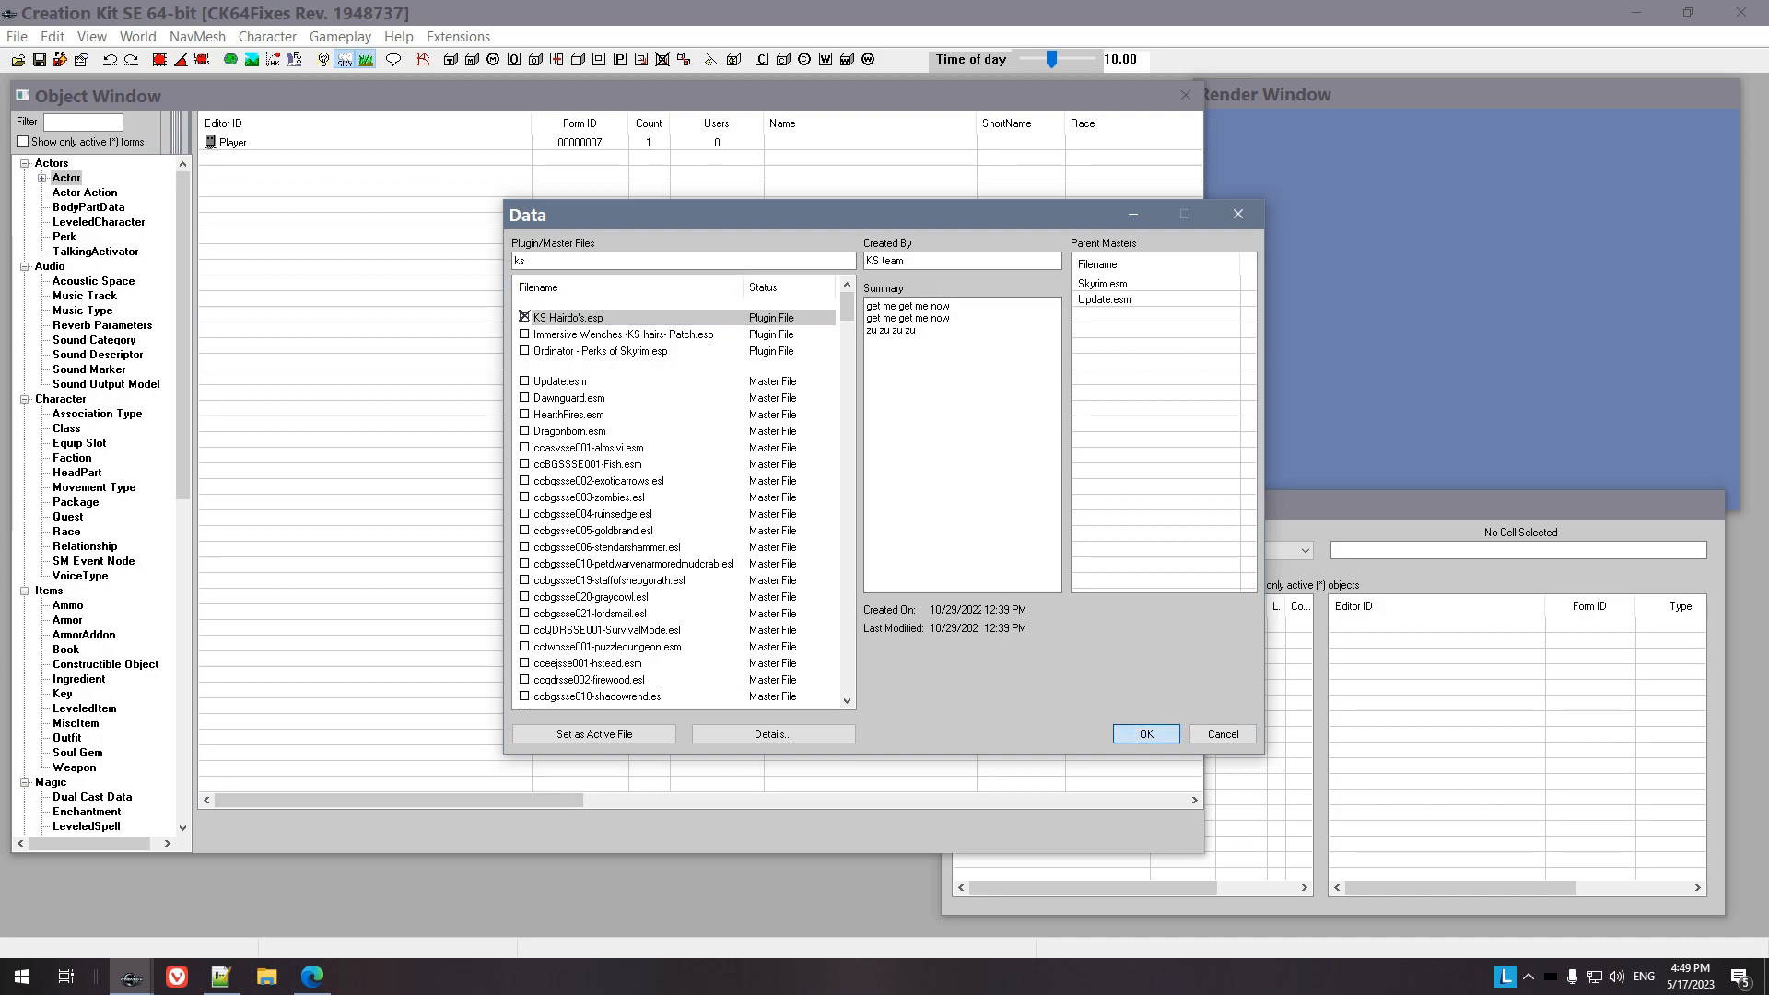
key(Return)
key(Return)
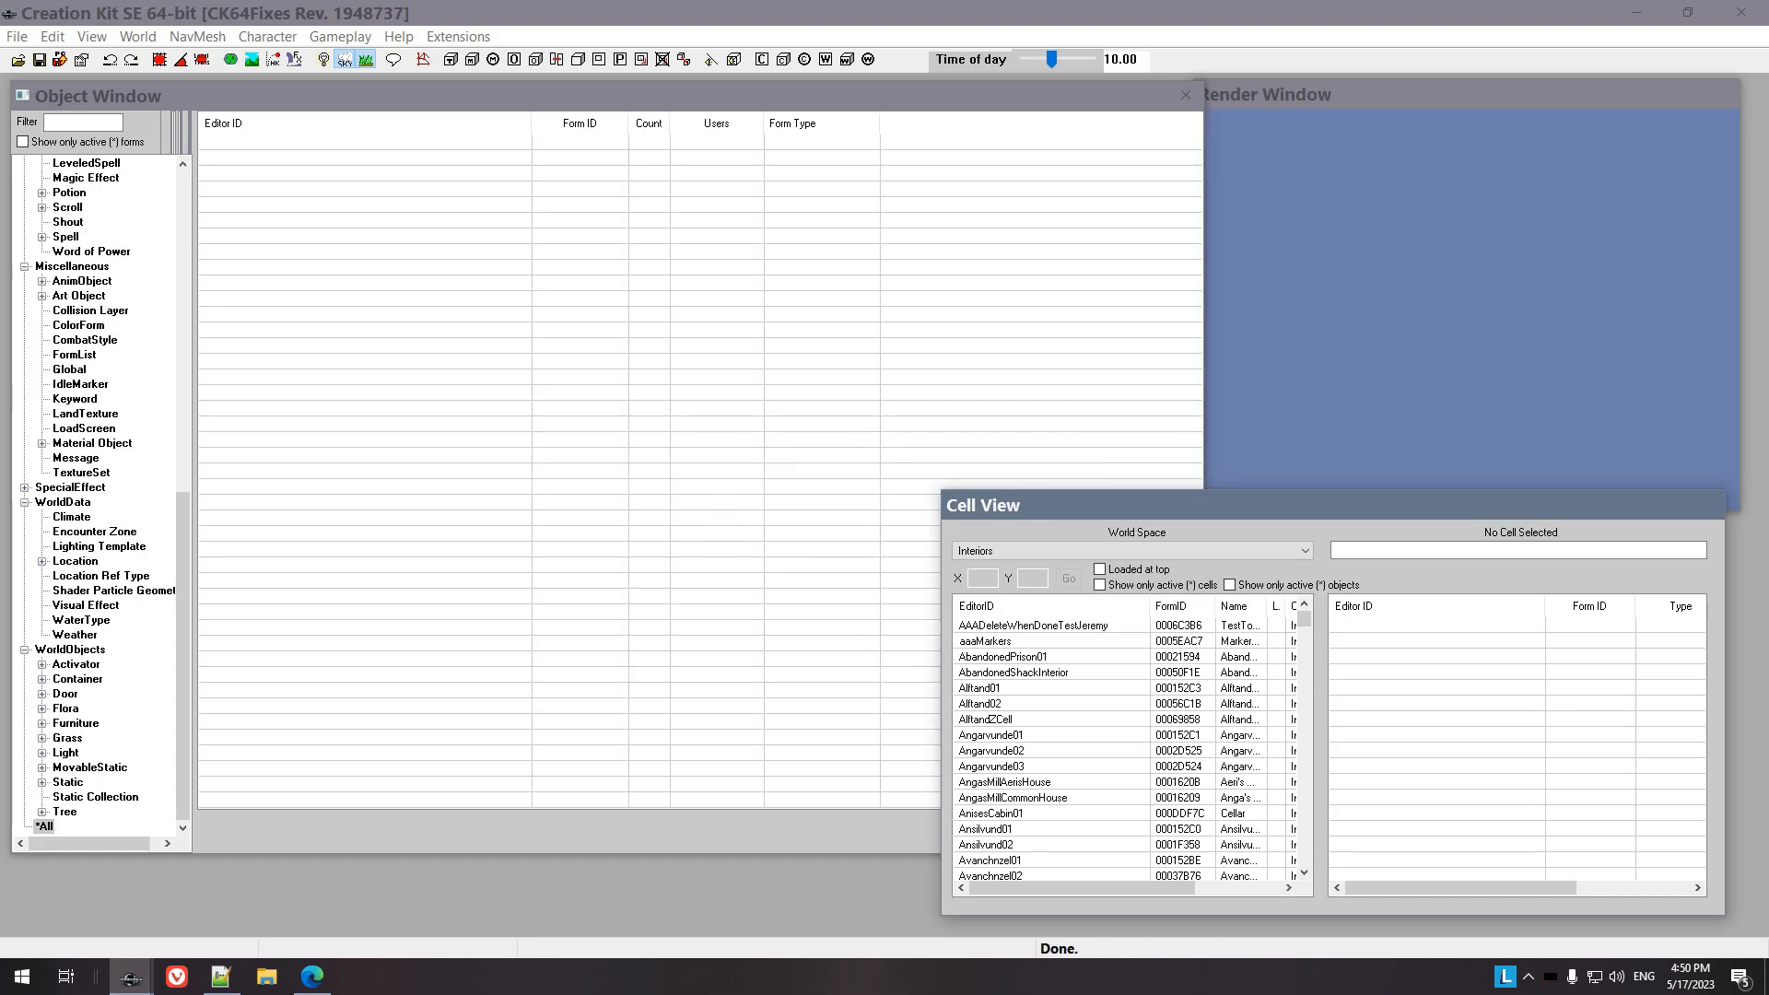
Reopen the data file list, filter it by "sa", examine the NWS_Satyress.esp entry and its parent masters, and close without changes
click(53, 37)
click(50, 59)
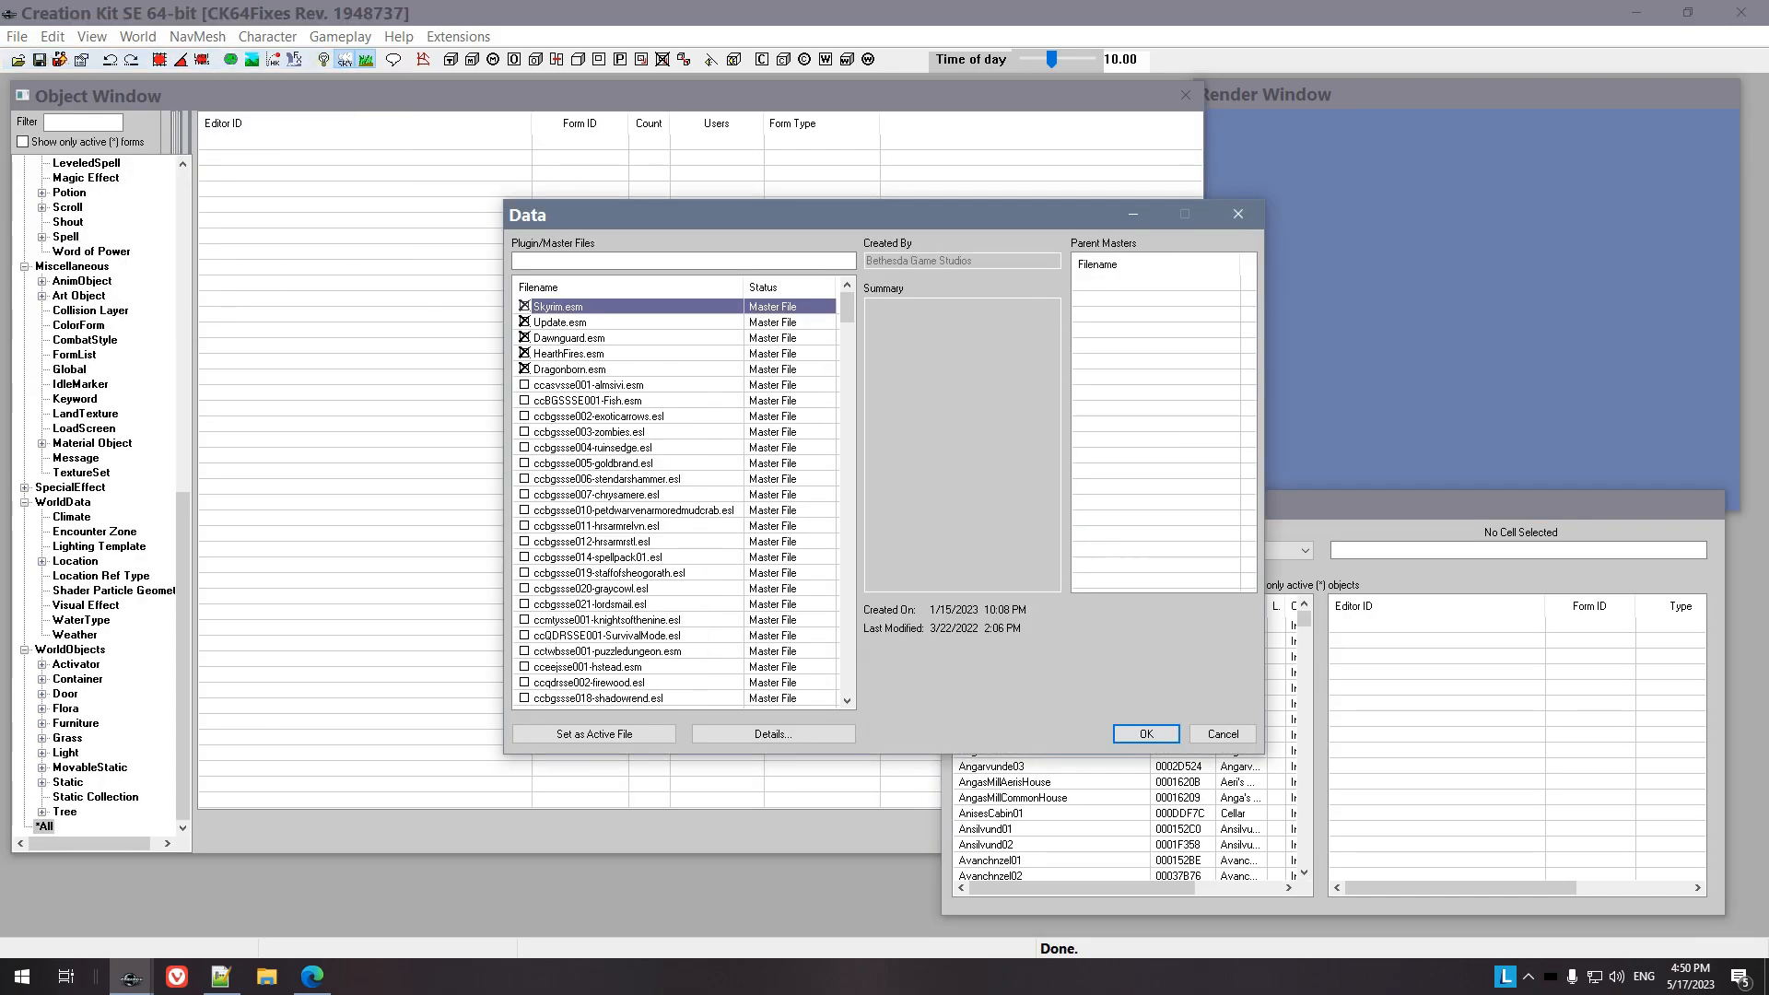
text(sa)
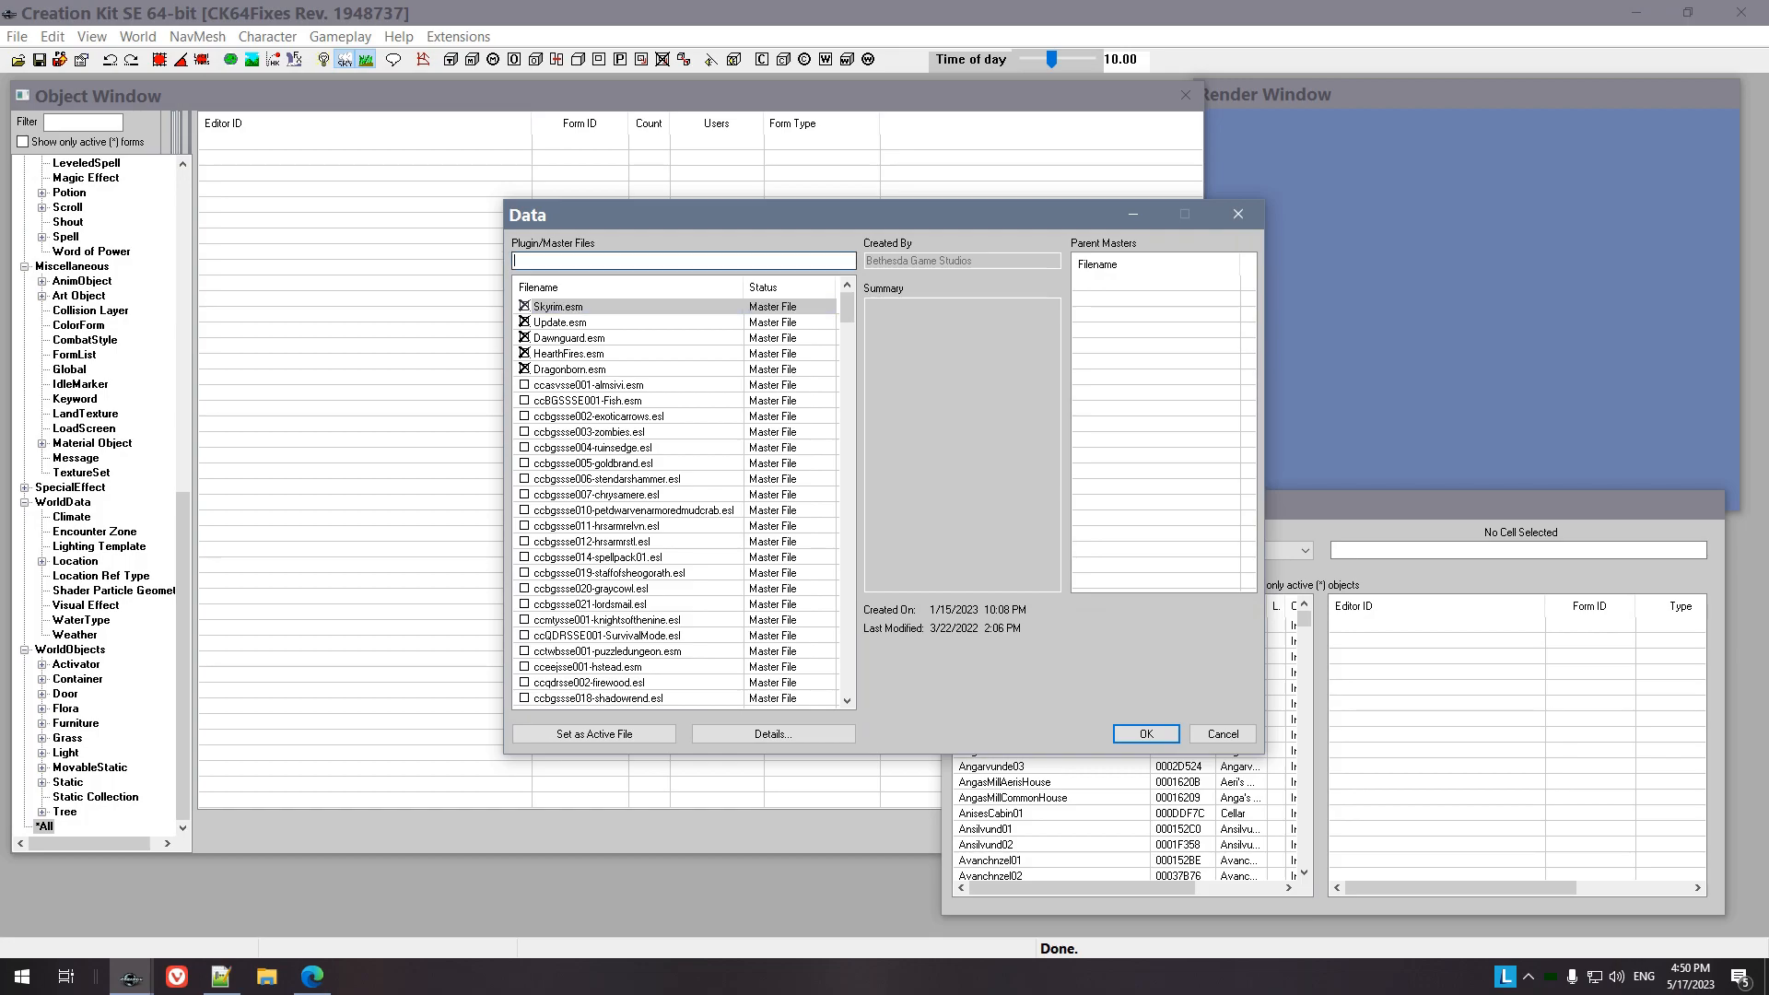
click(576, 401)
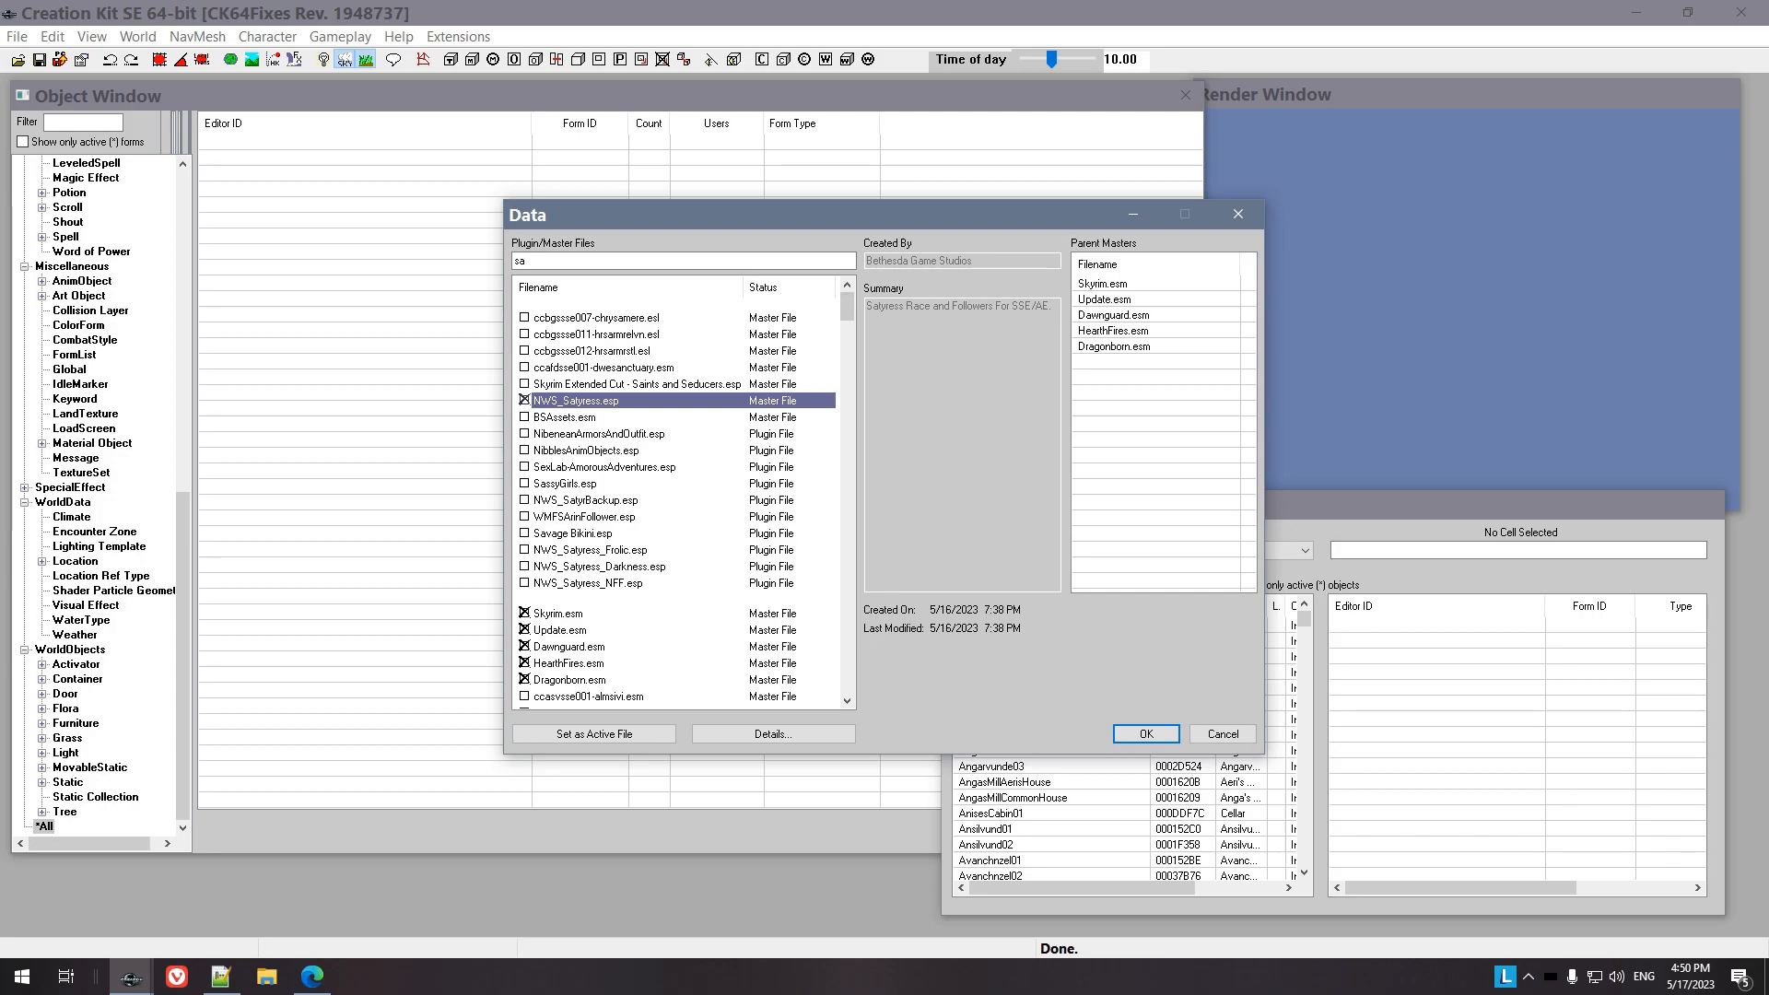
drag(838, 214, 881, 204)
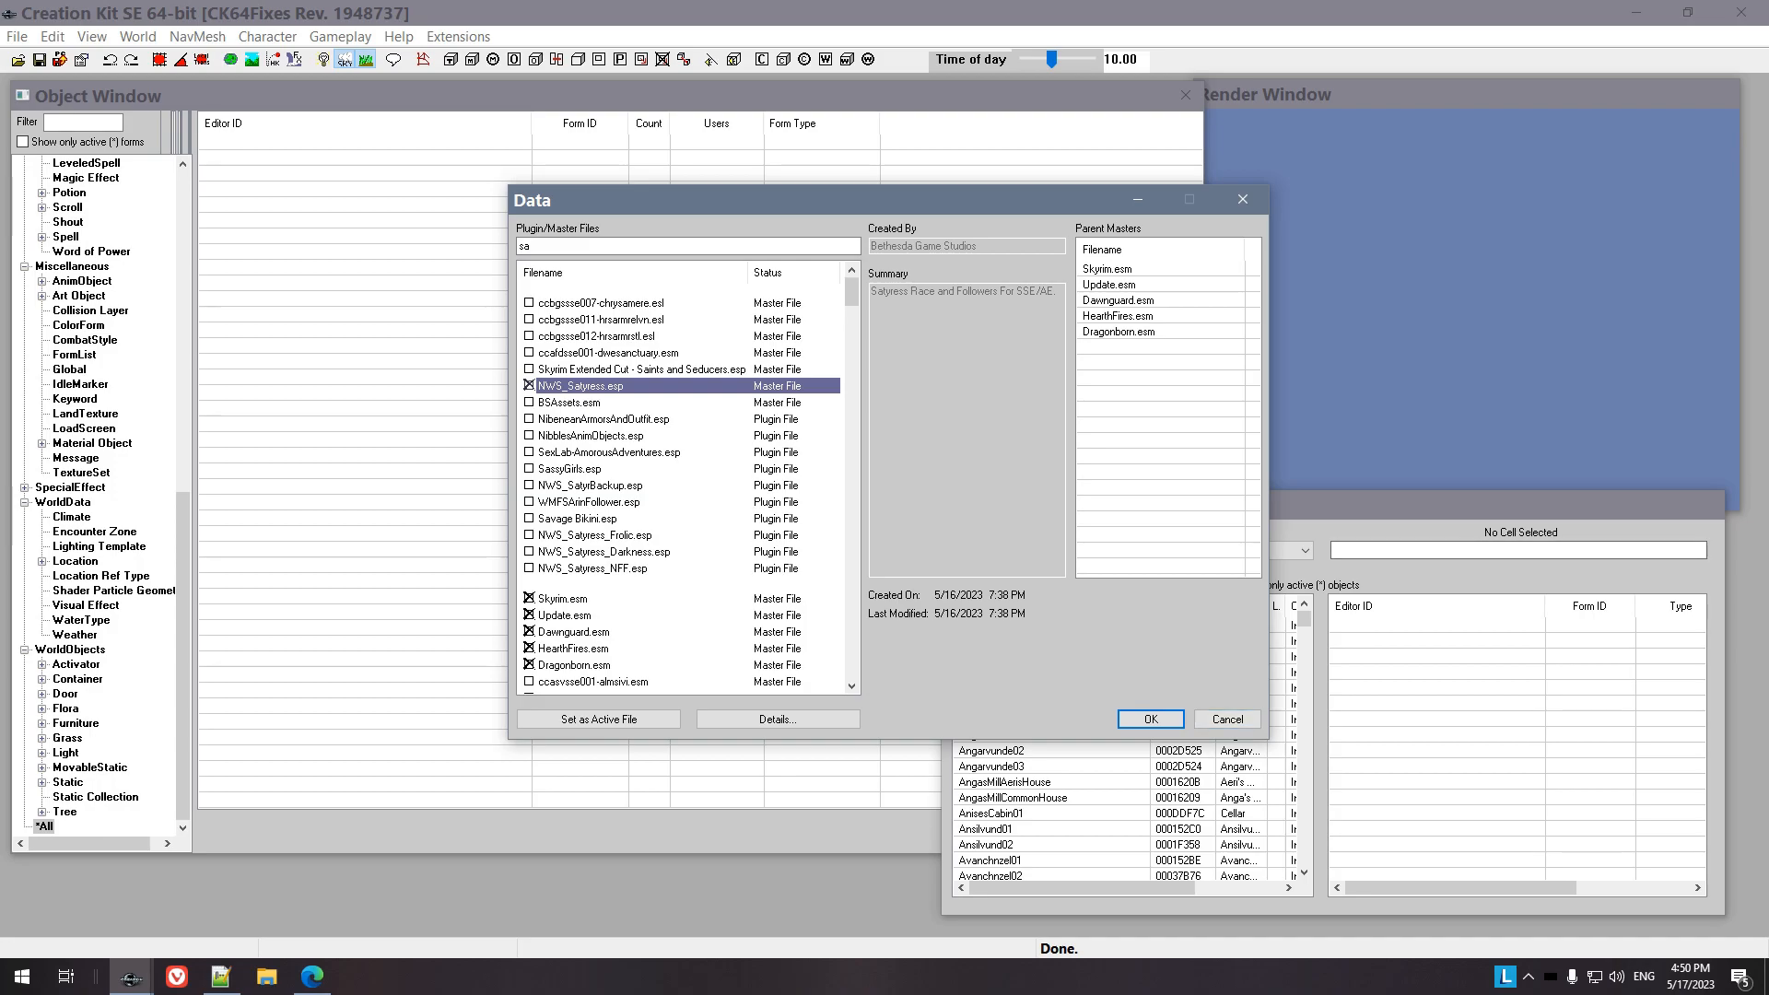
drag(852, 198, 822, 218)
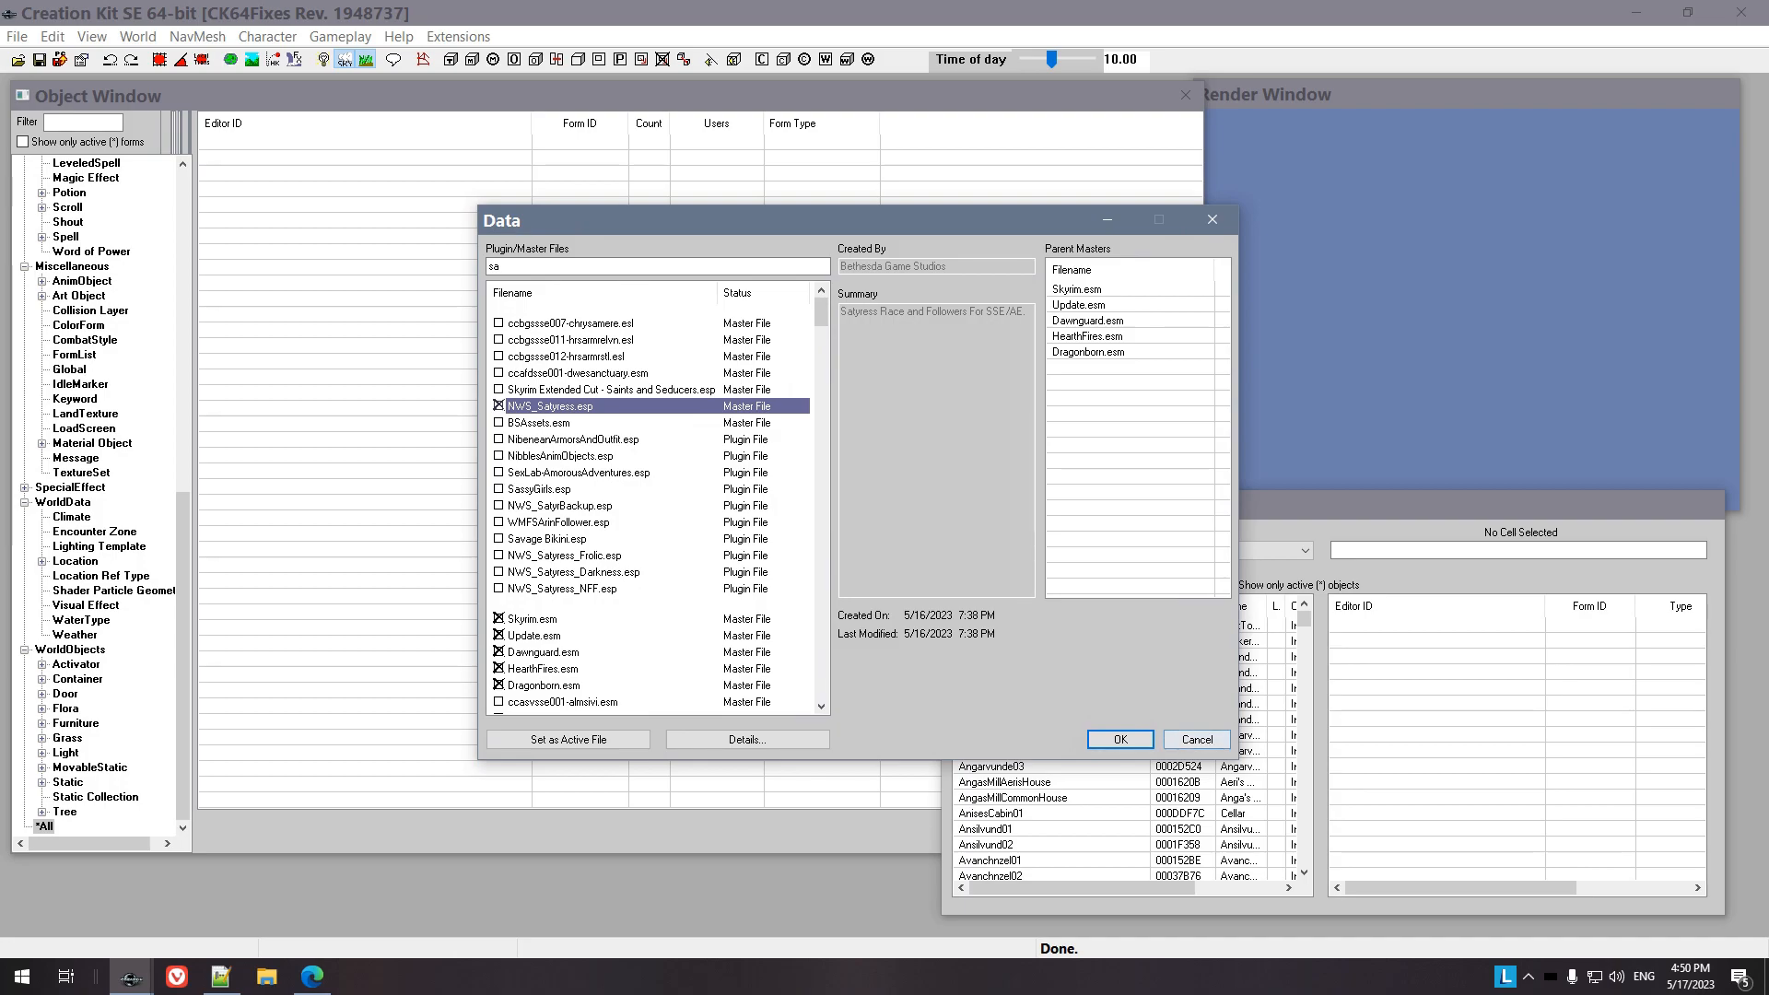
drag(822, 220, 821, 220)
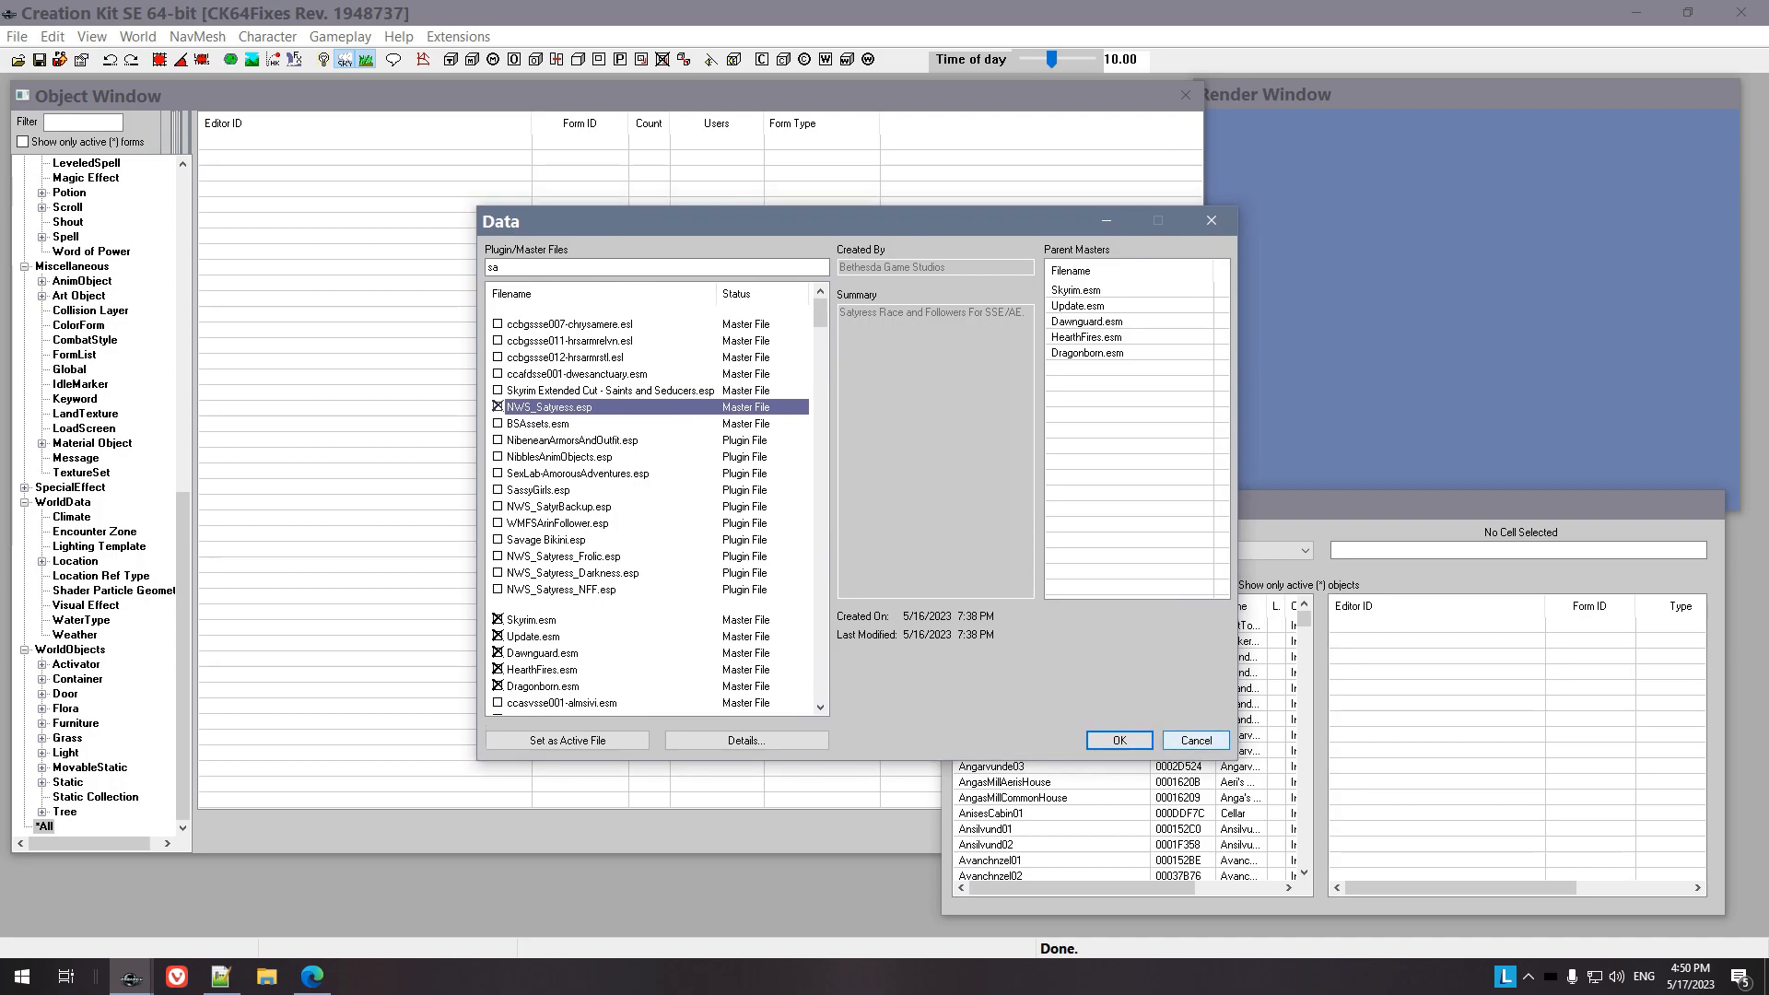
click(1196, 740)
Widen the category tree of the Object Window so the long category names fit
drag(202, 94, 201, 92)
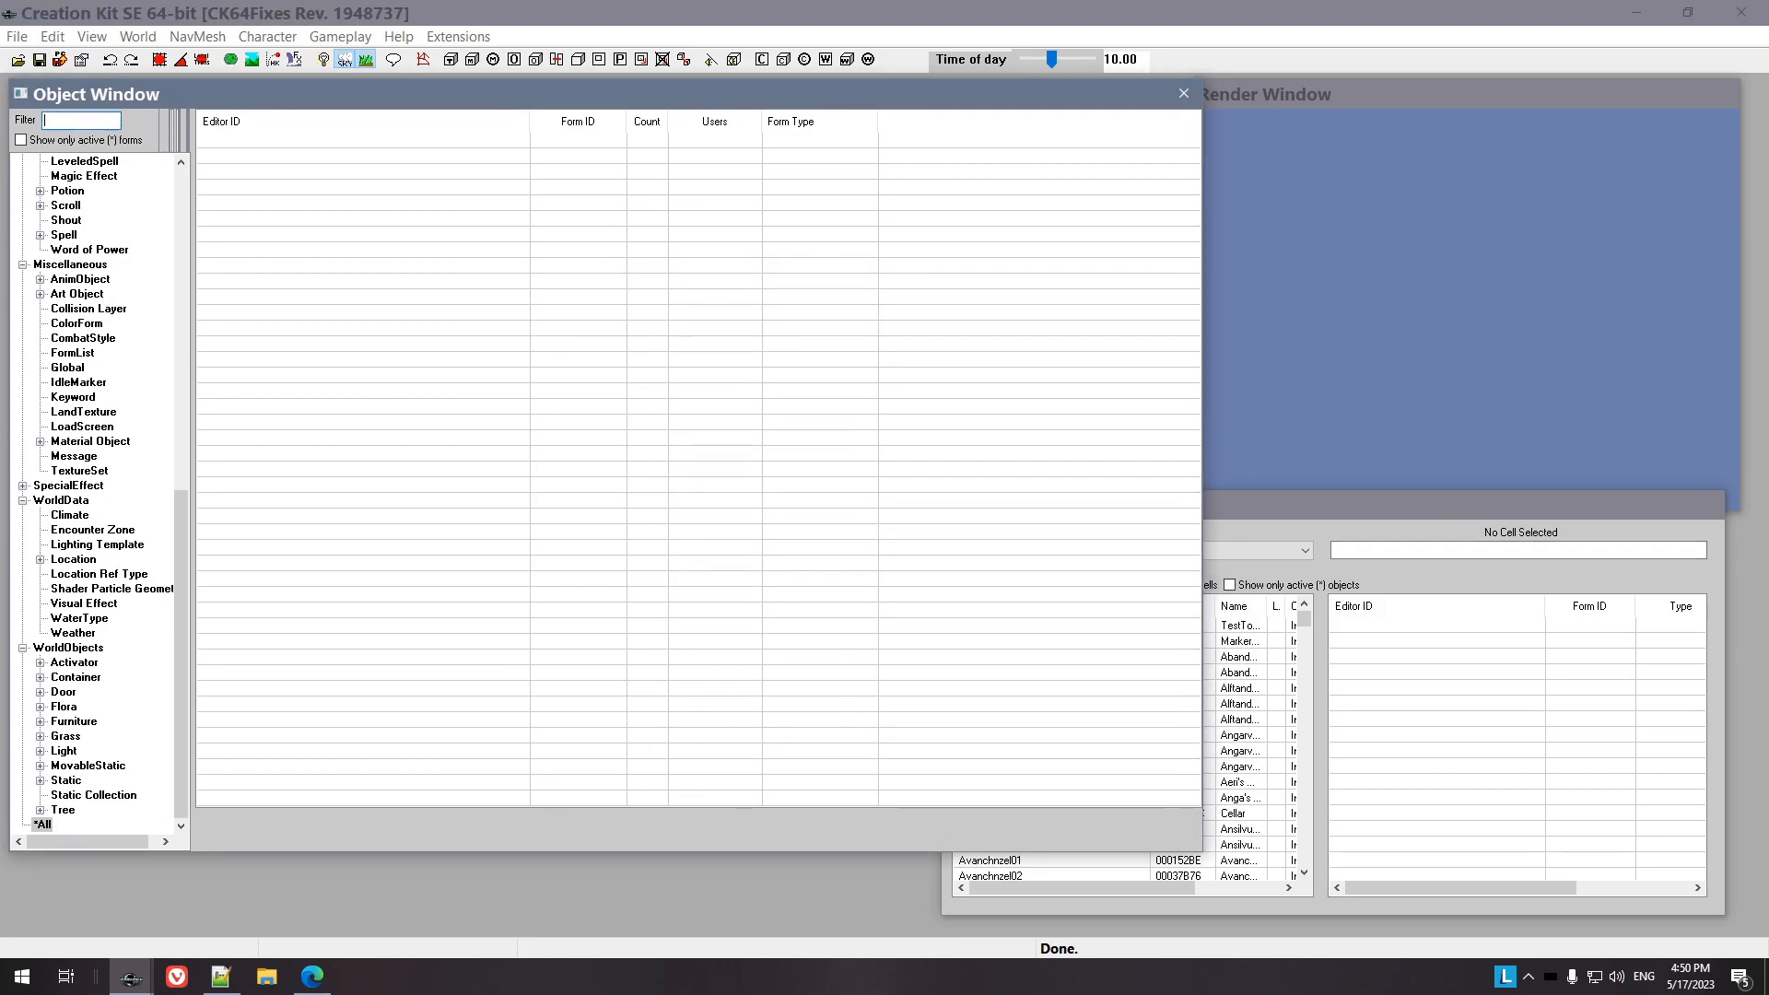
drag(193, 479, 211, 479)
drag(184, 81, 179, 84)
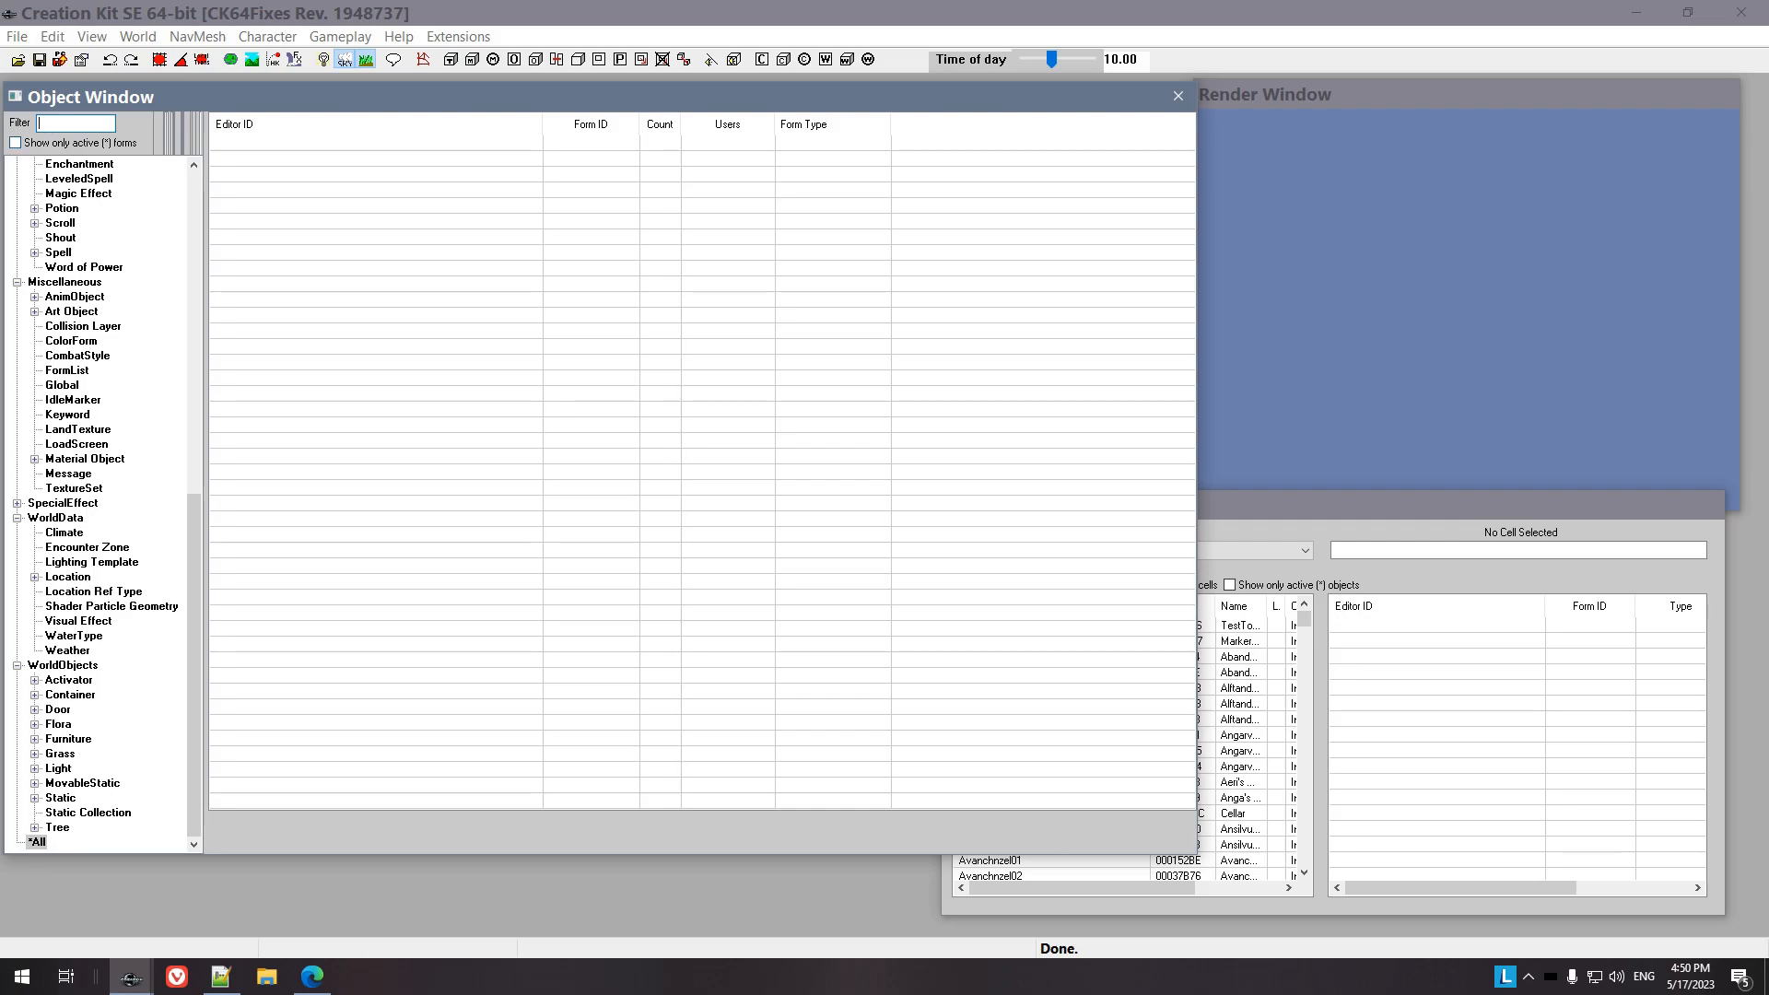
Filter the Actor forms by "ann" and open the Annekke actor for editing
text(ann)
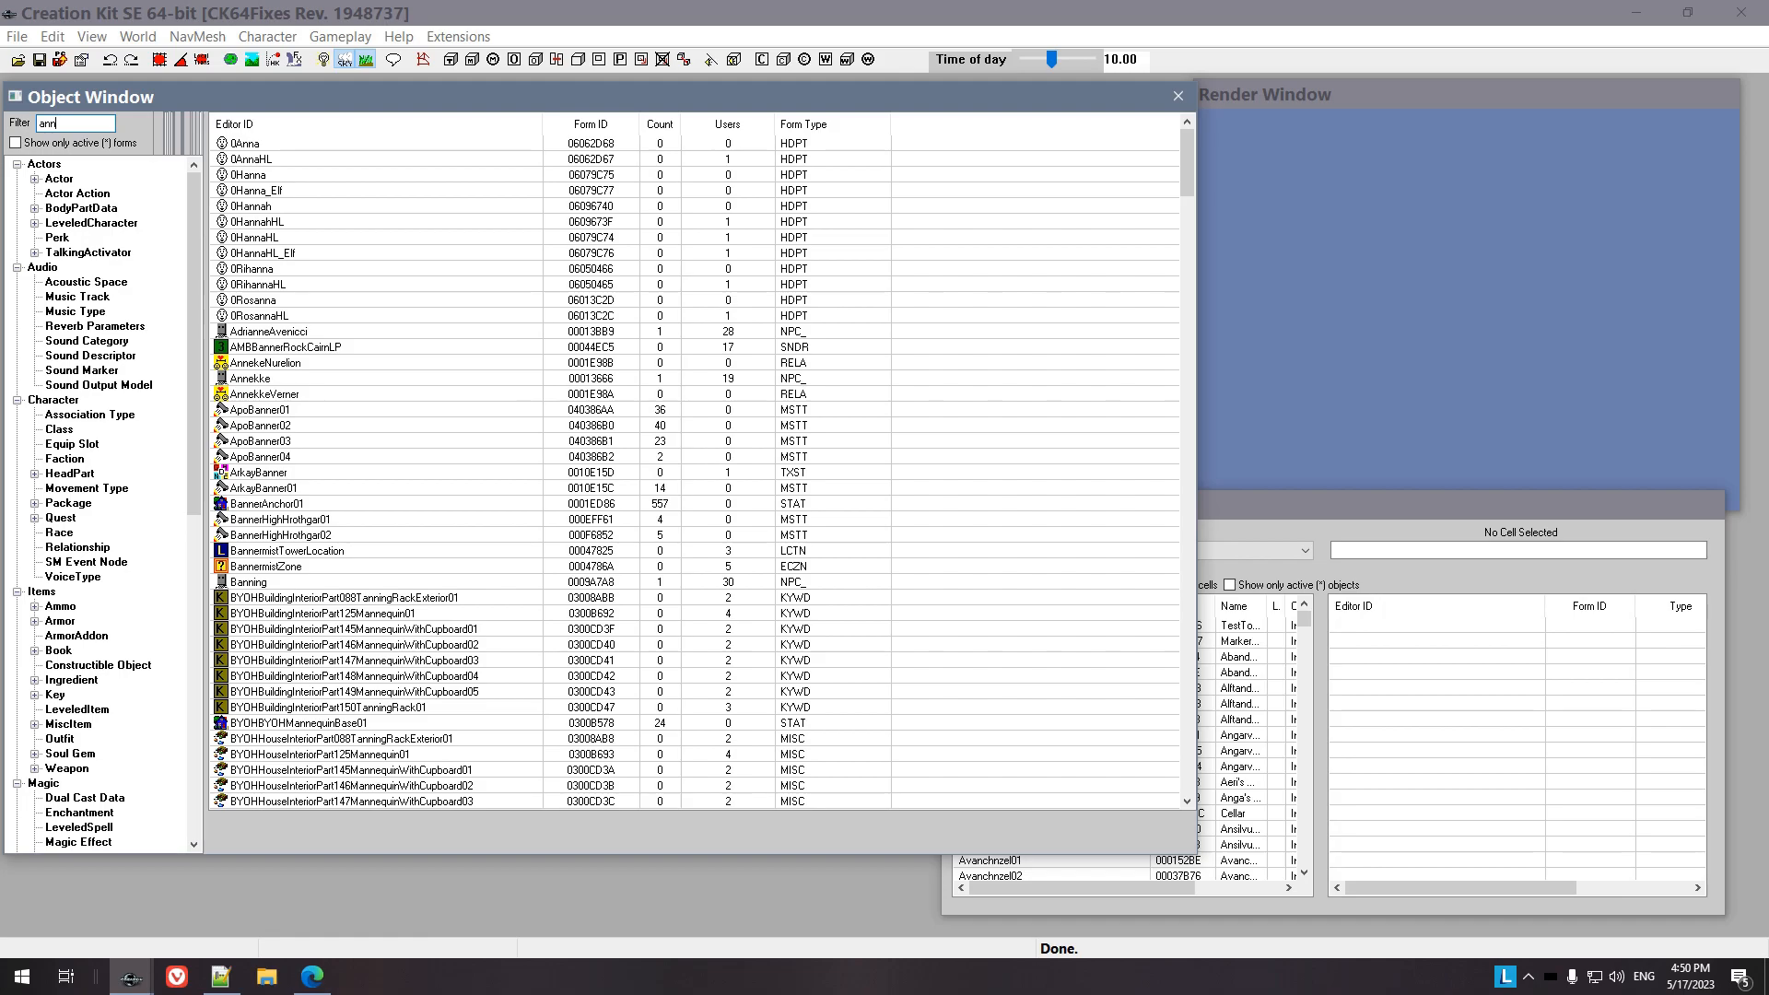
click(59, 179)
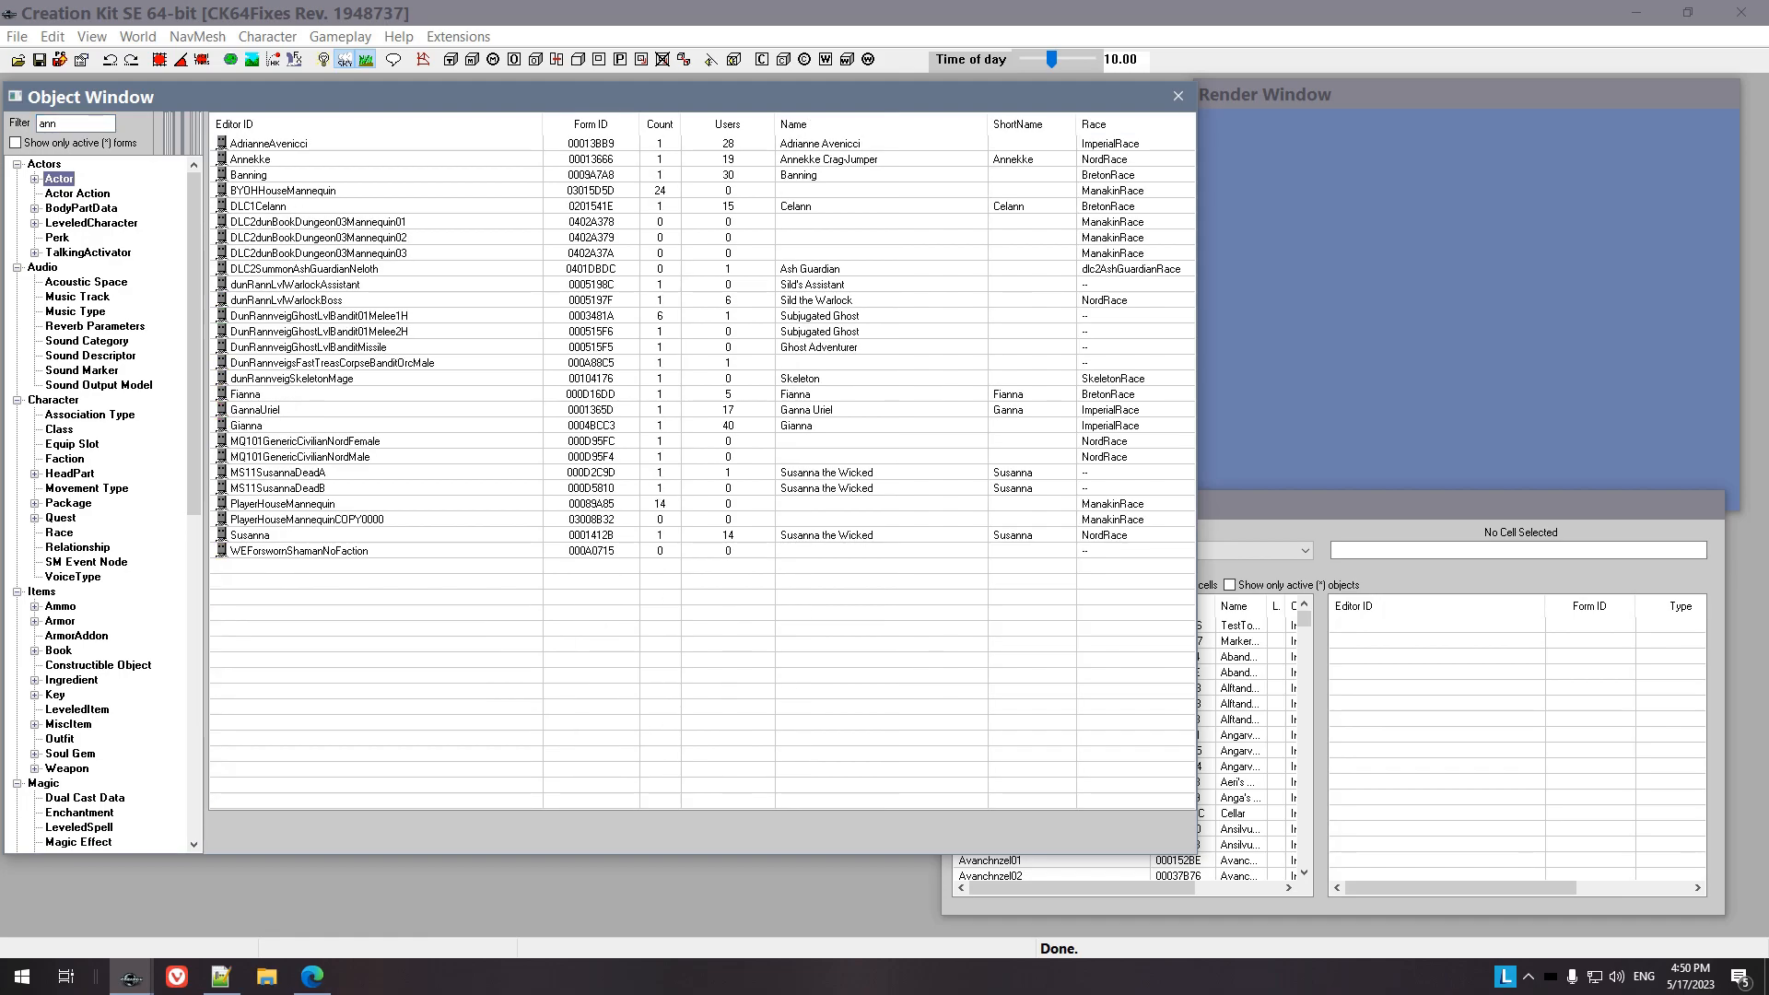
click(250, 158)
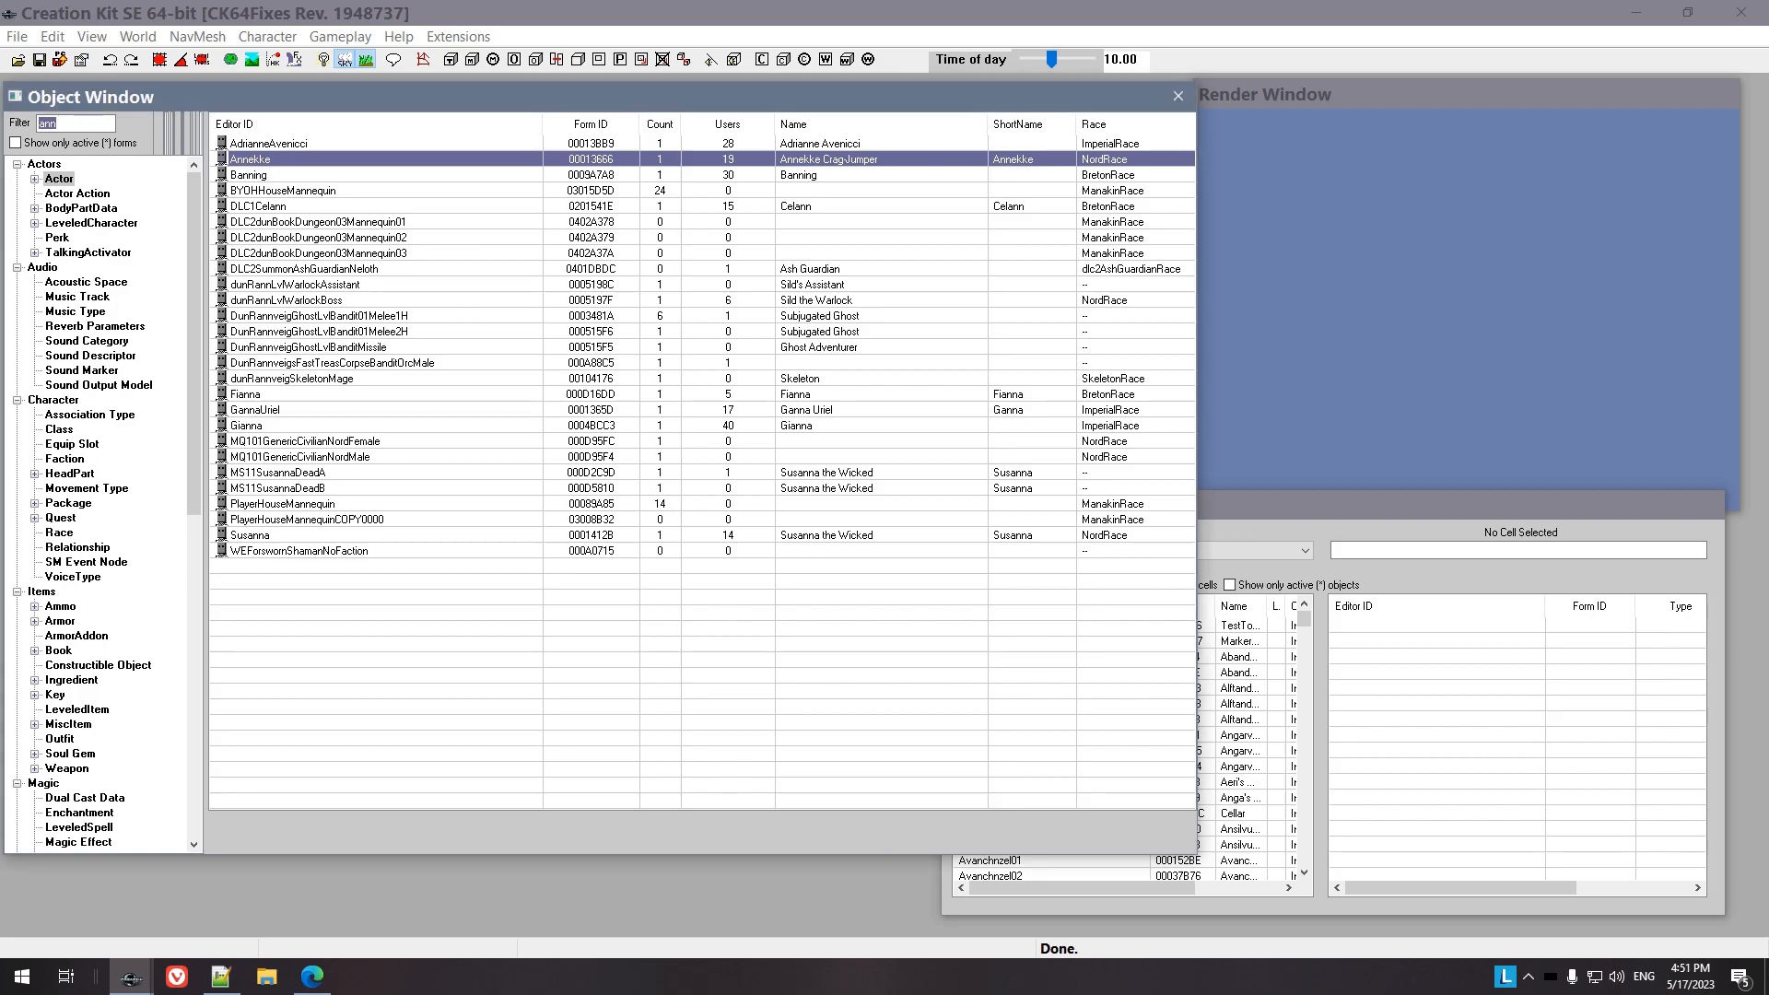
double_click(250, 158)
drag(621, 180, 659, 246)
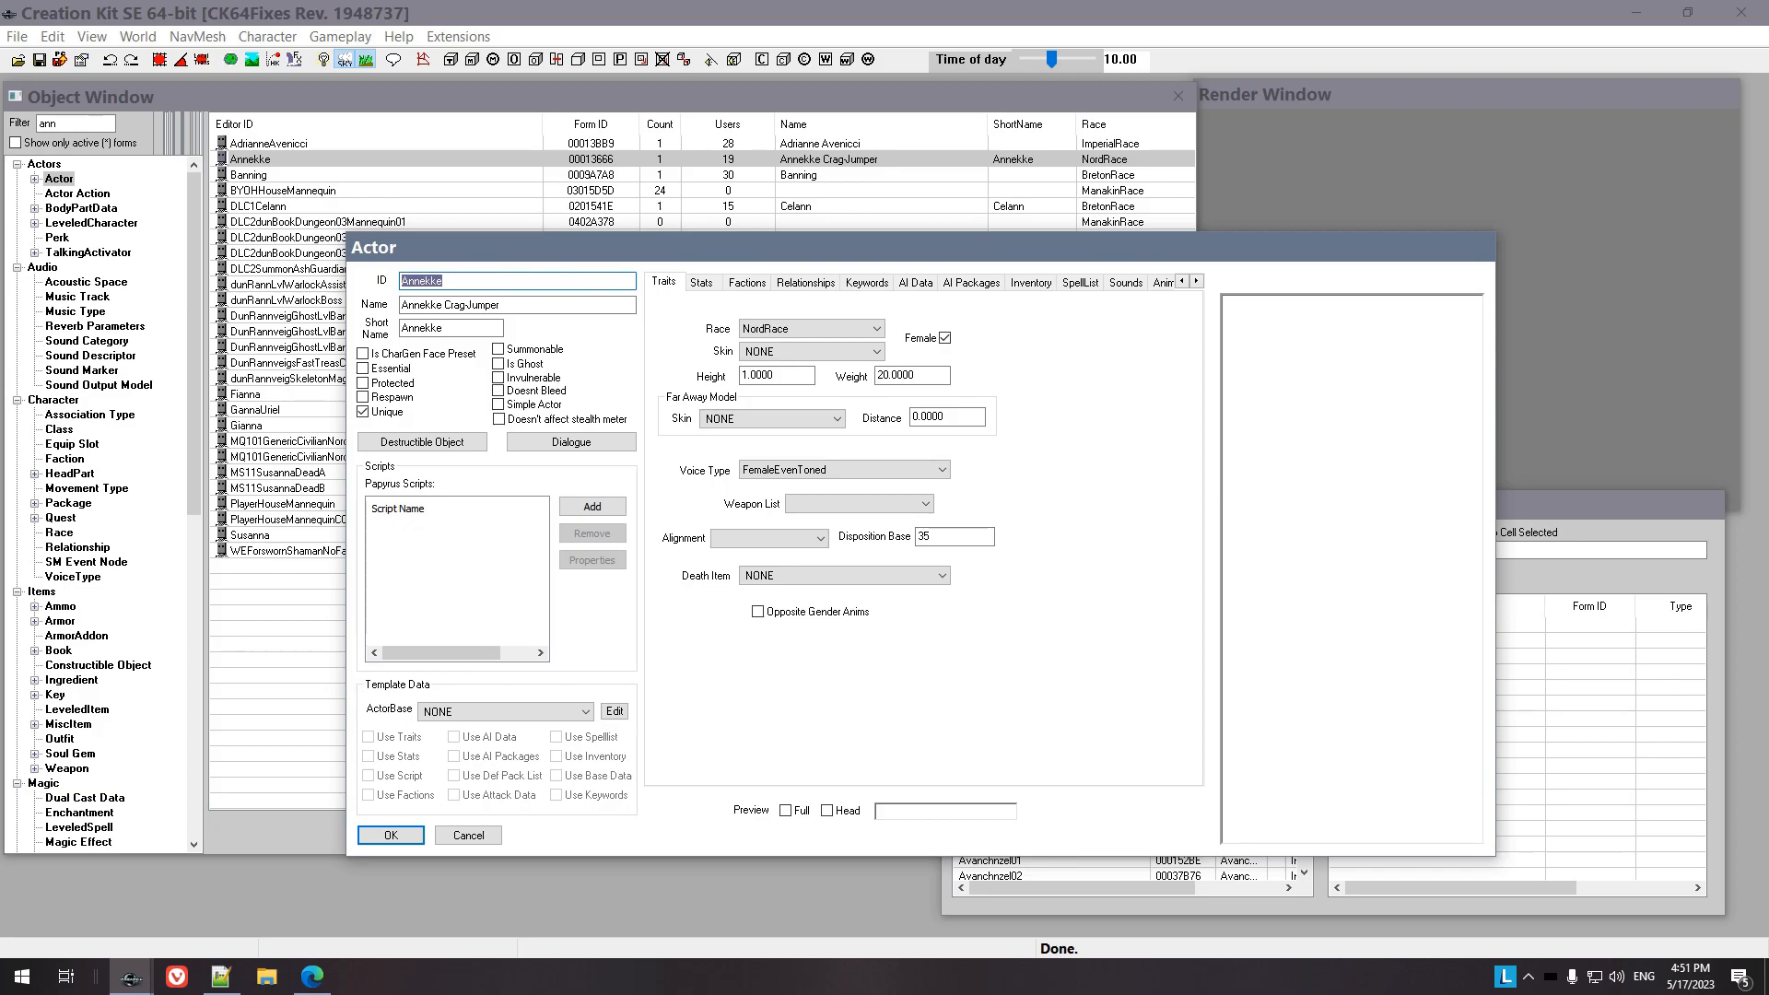
Create a new actor form from Annekke with ID nwsTesty and both name and short name Testy
text(nwsTesty)
key(Tab)
text(Testy)
key(Tab)
text(Testy)
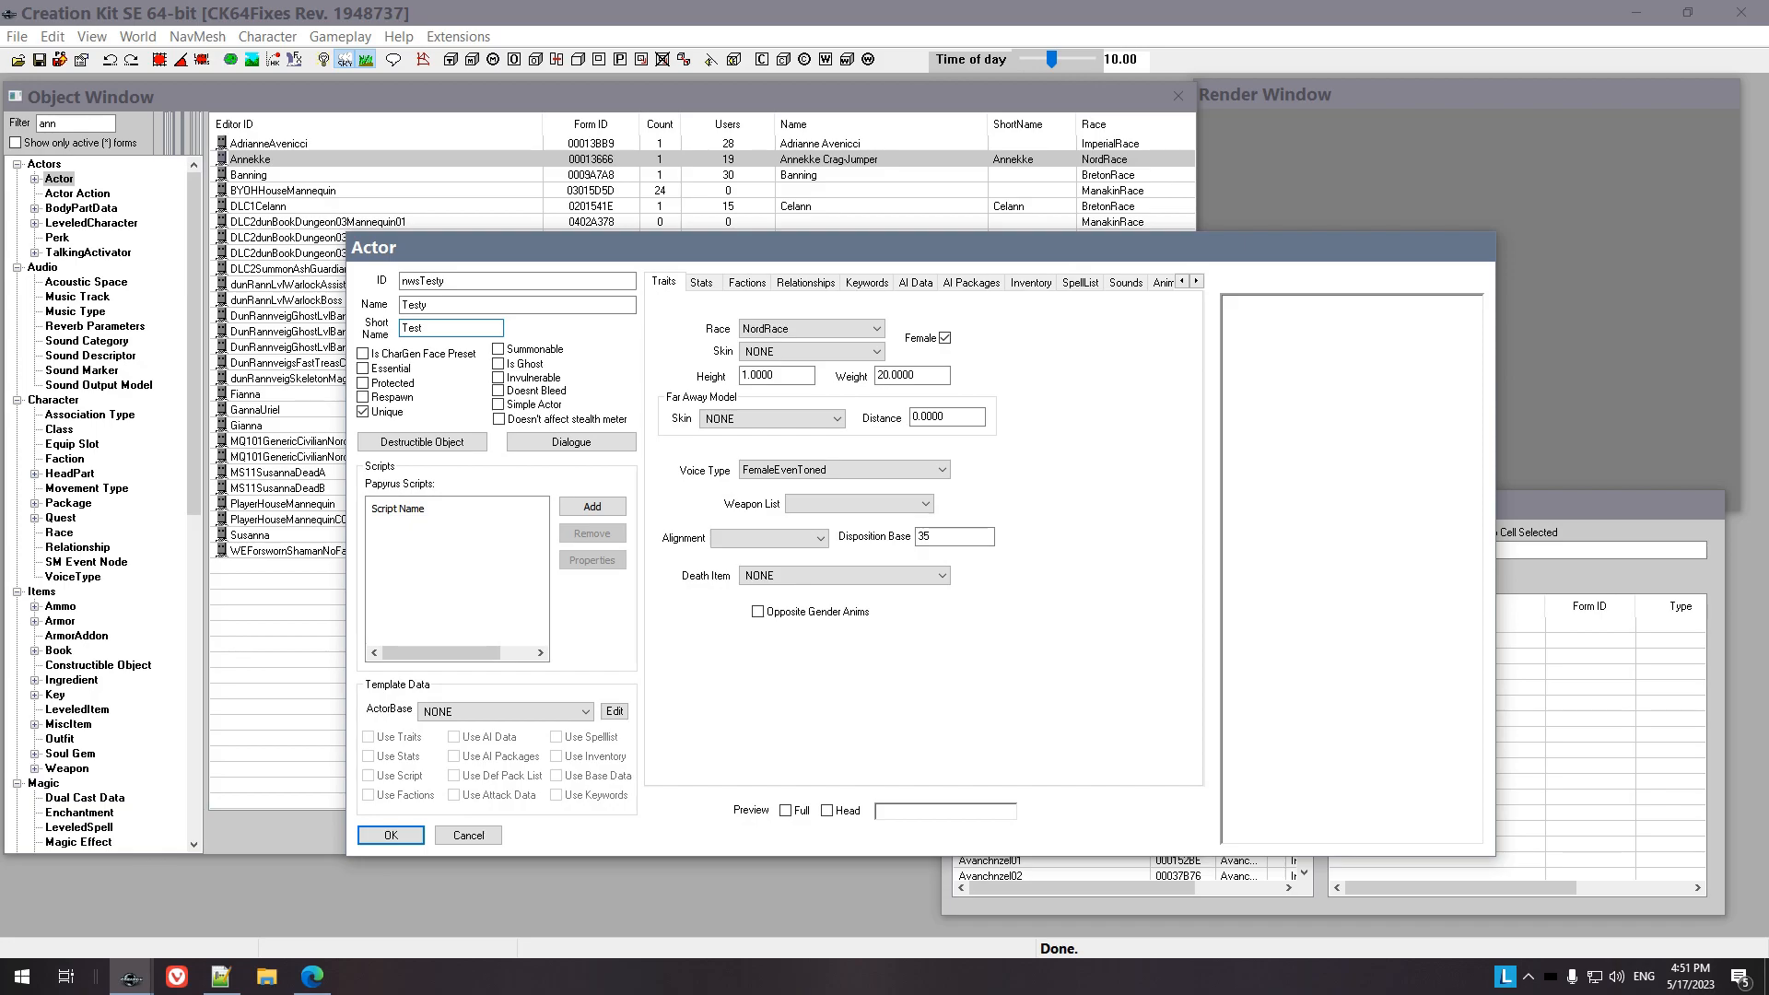
key(Return)
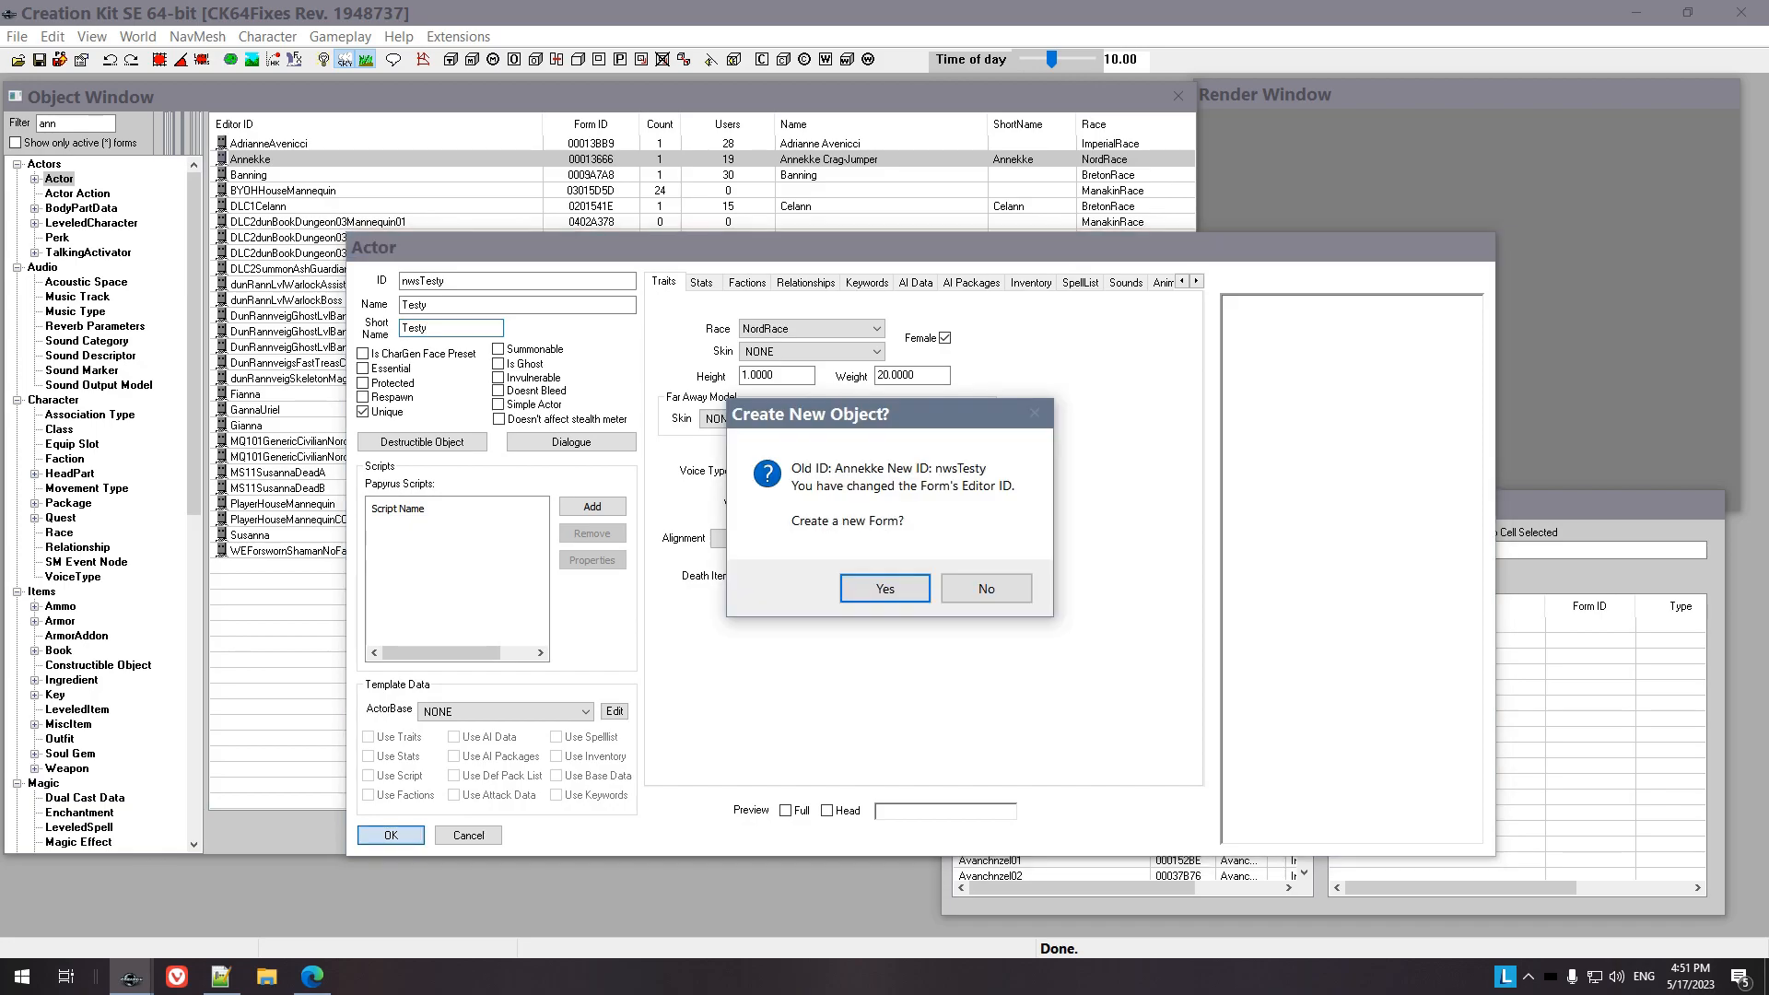
key(Return)
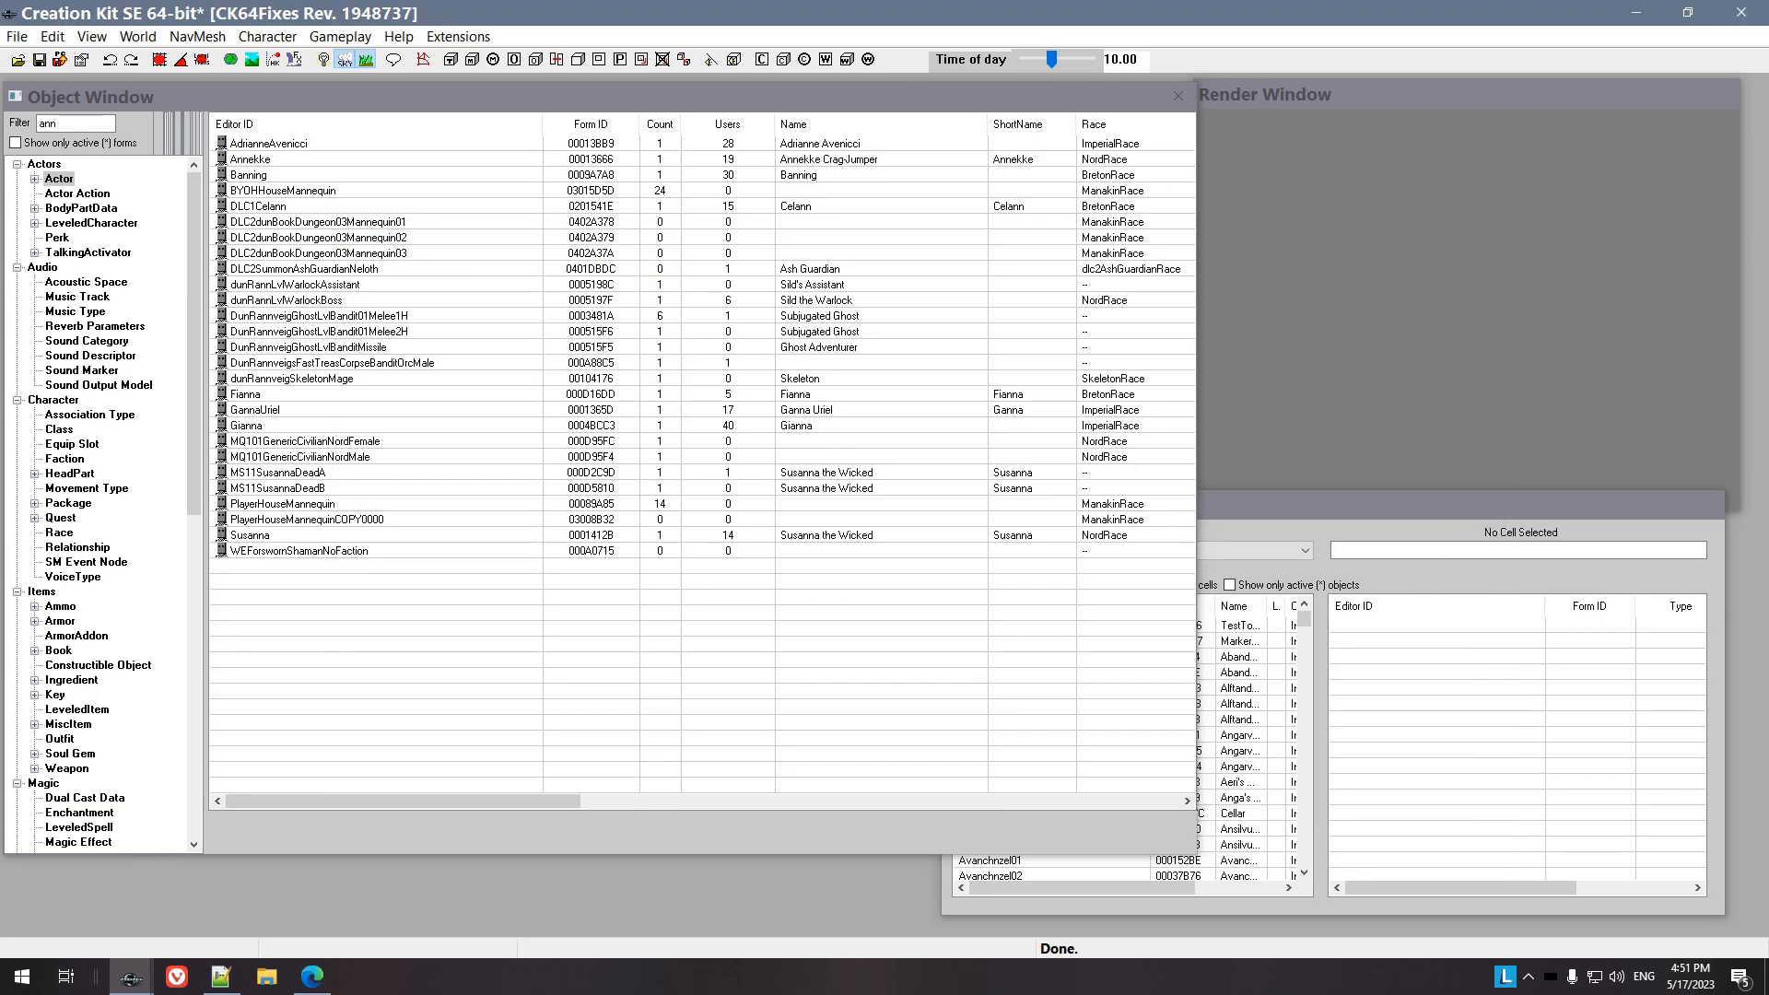
Clear the object filter and limit the Actor list to active forms only
key(BackSpace)
key(Tab)
key(space)
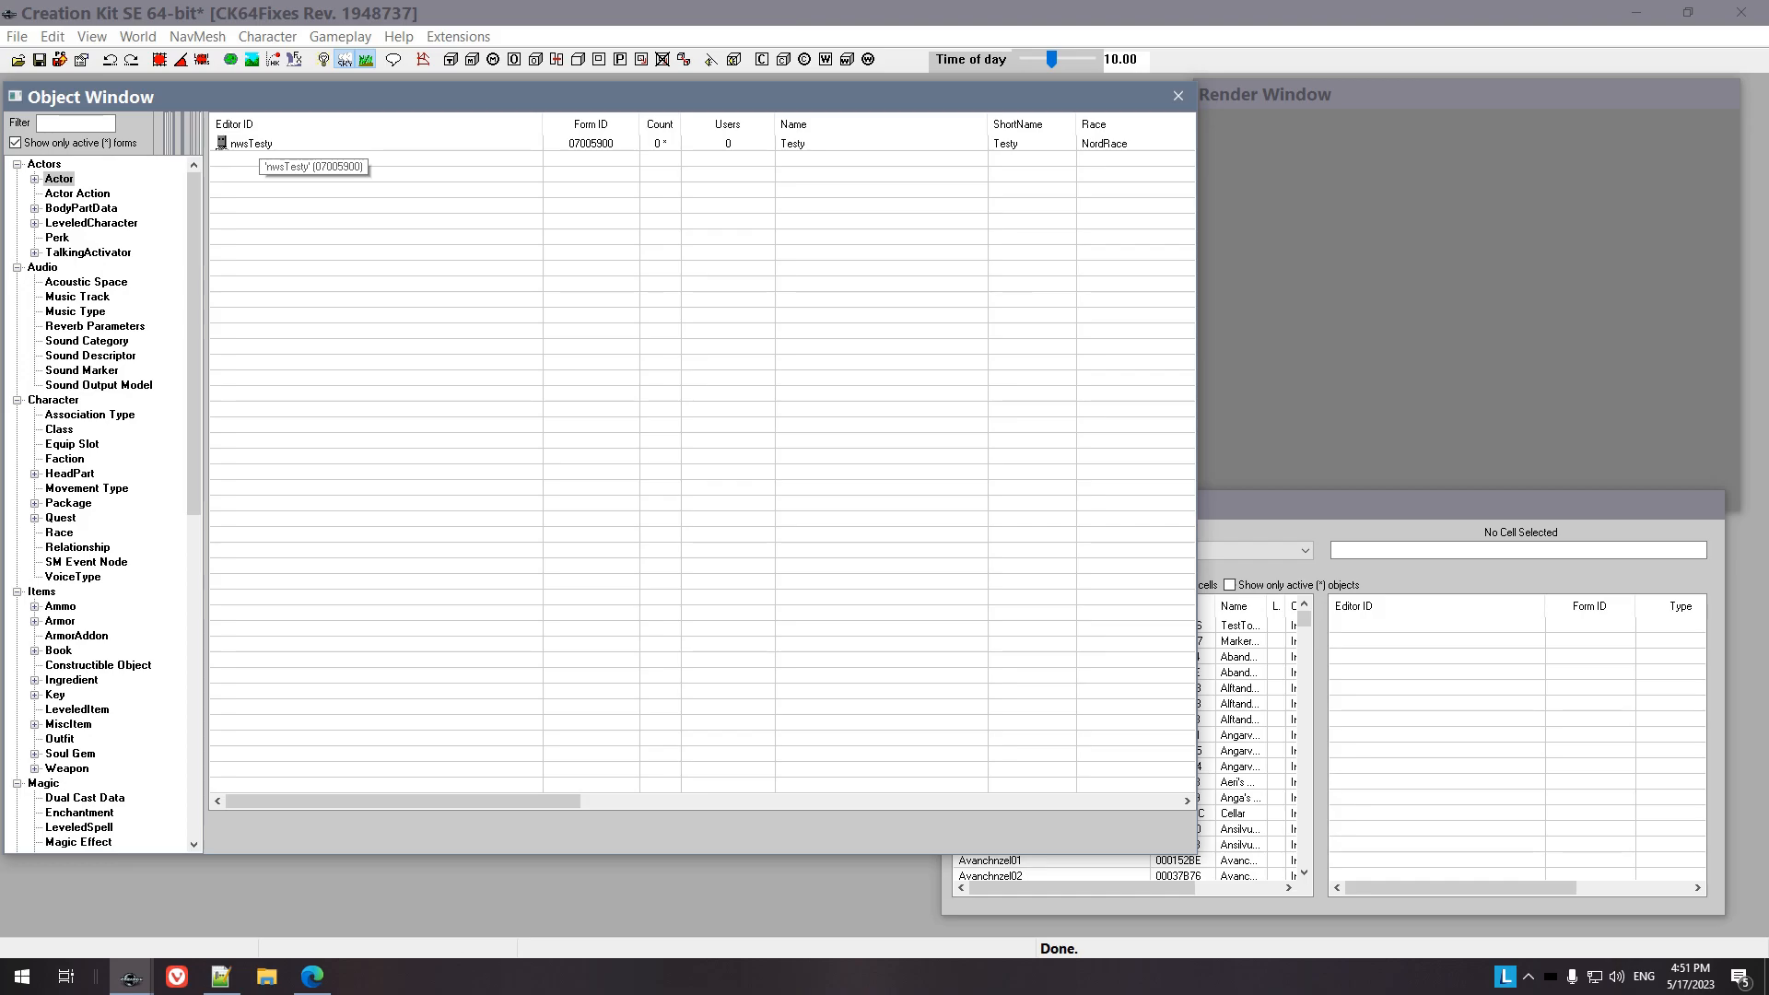
Save the new plugin in the Data folder under the file name Testy
click(16, 35)
click(46, 79)
text(Testy)
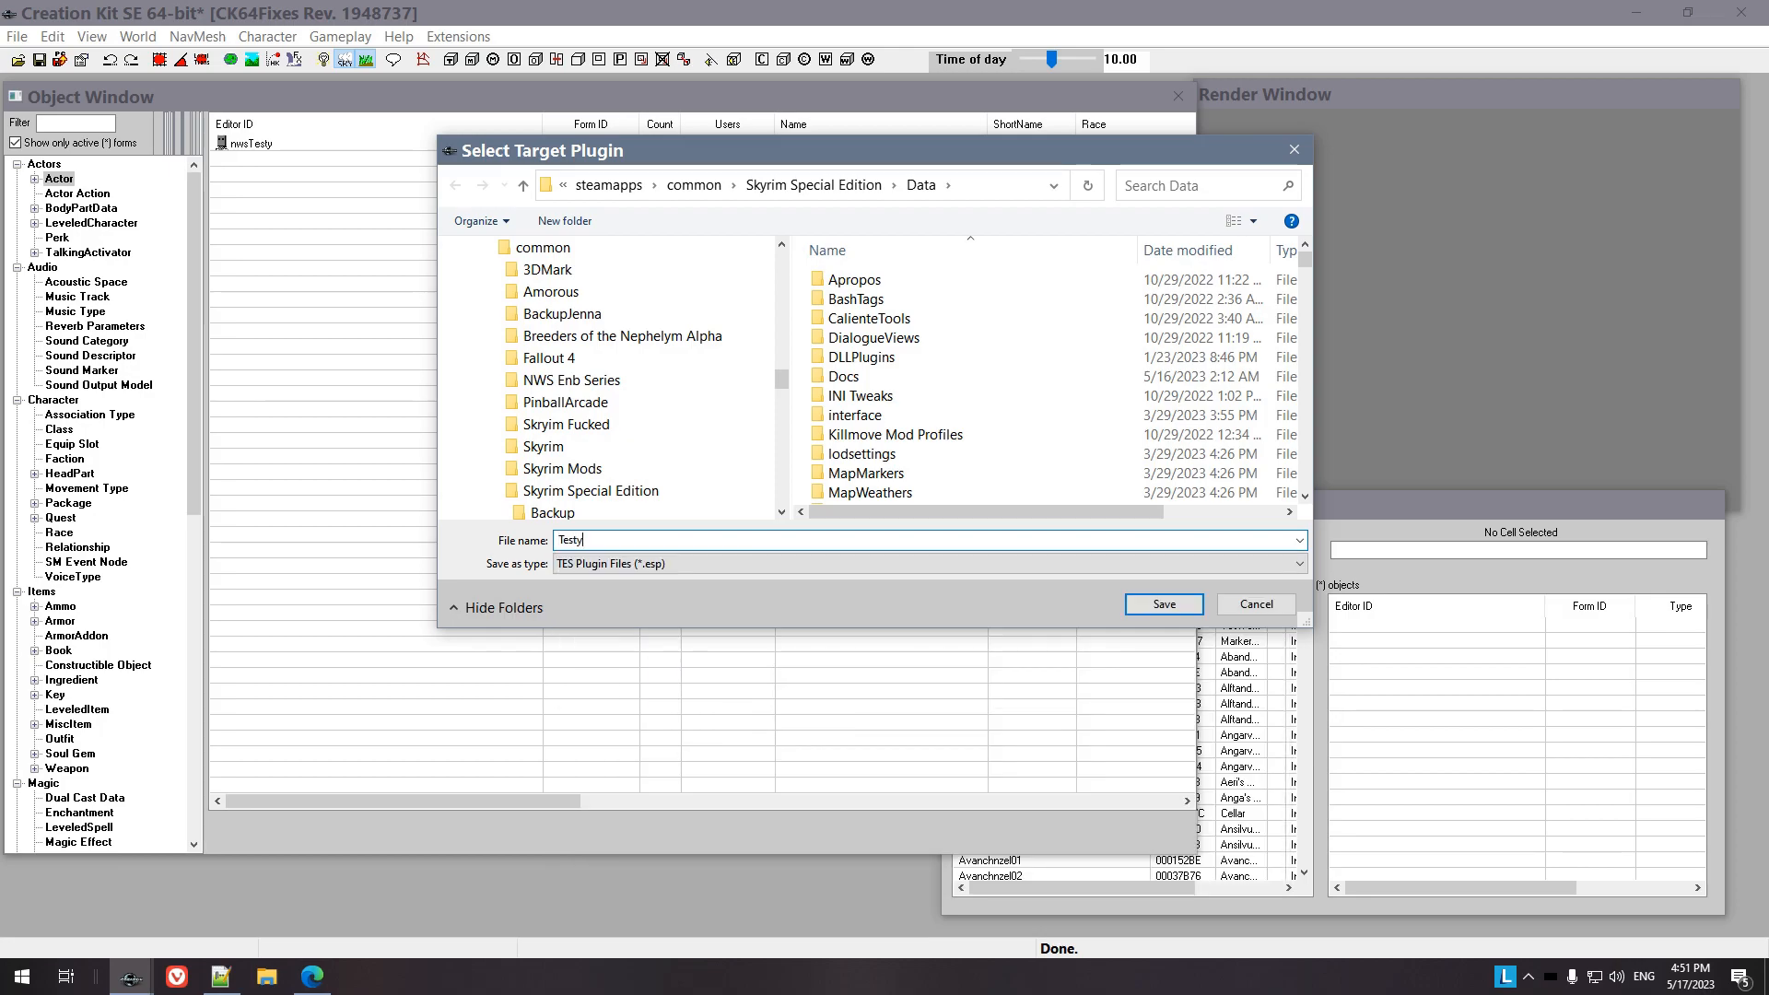
key(Return)
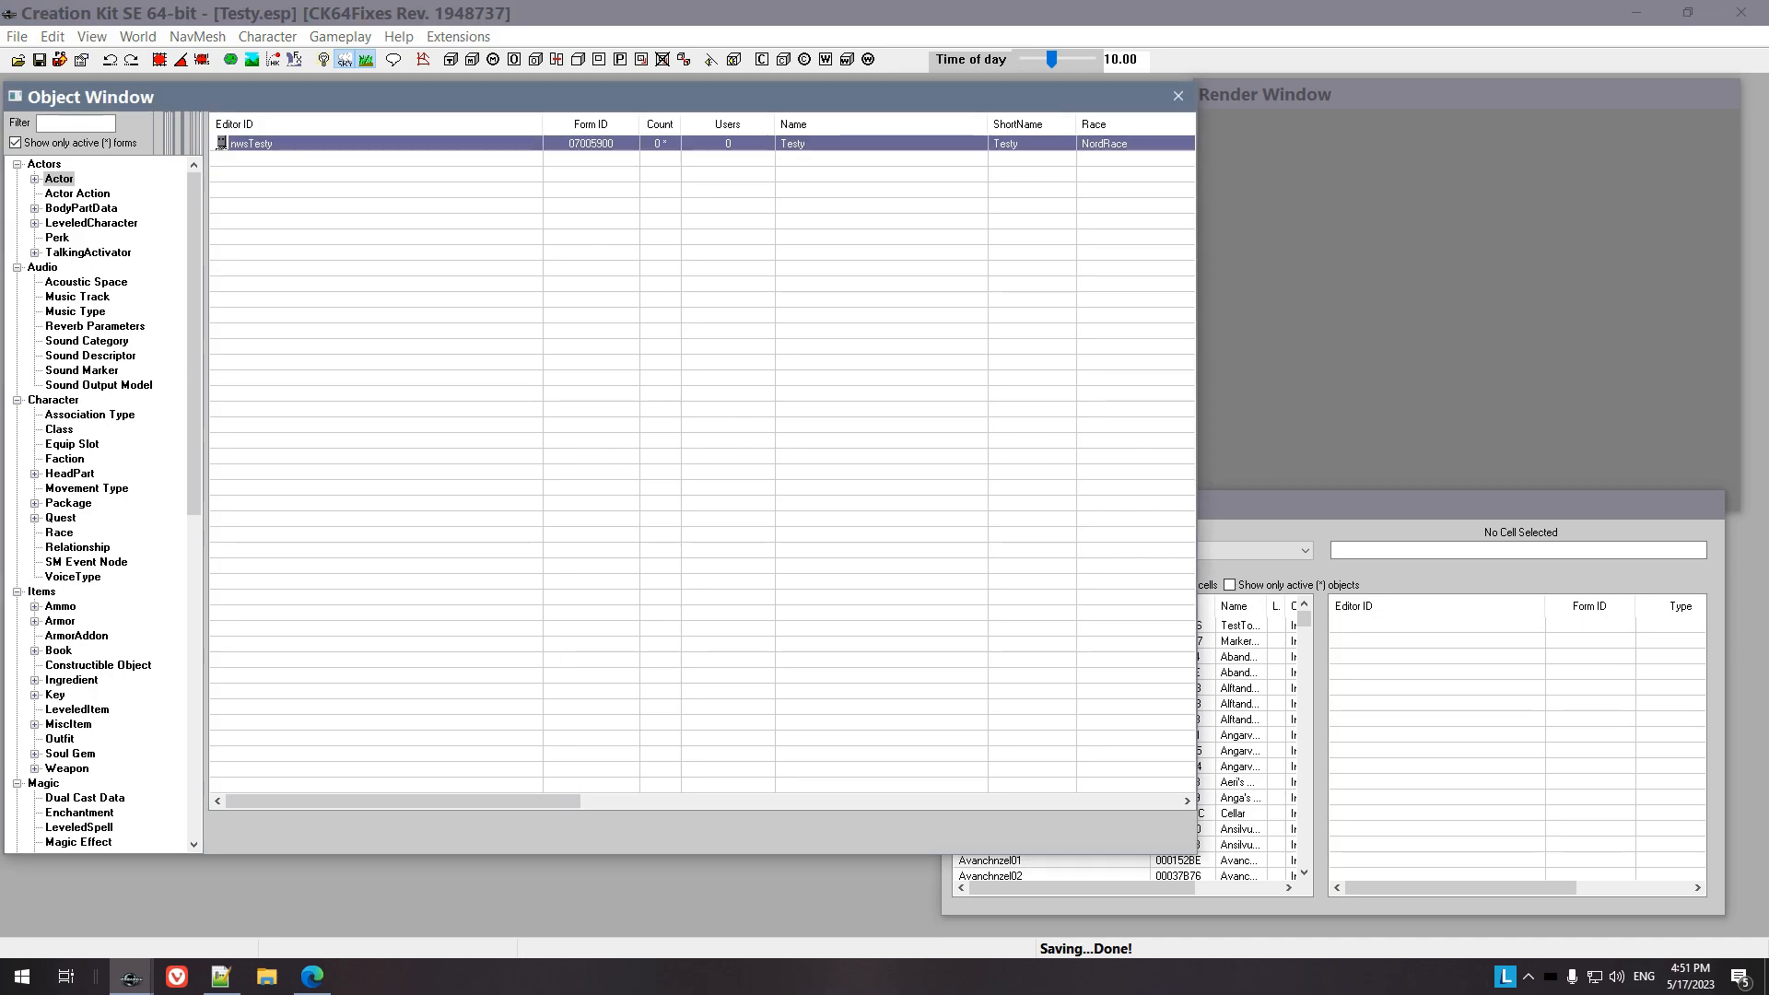
Open the nwsTesty actor and set its race to nwsSatyrRace
key(Return)
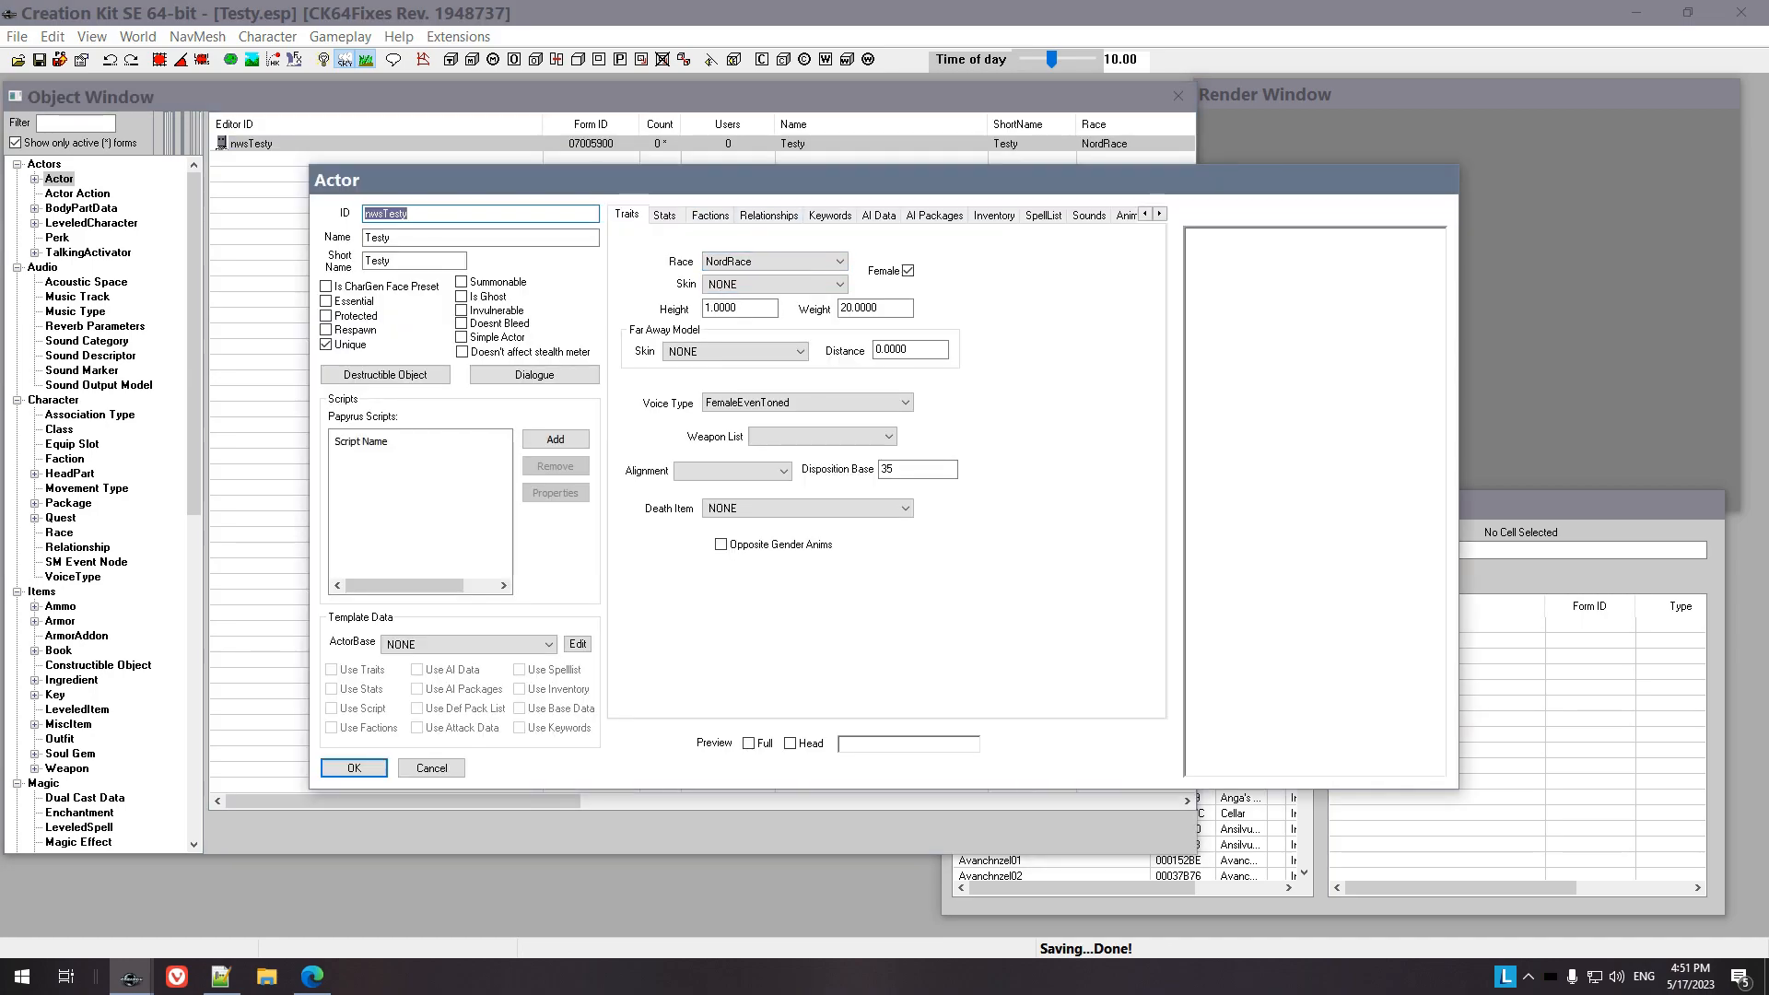
click(774, 261)
scroll(820, 451, up, 1)
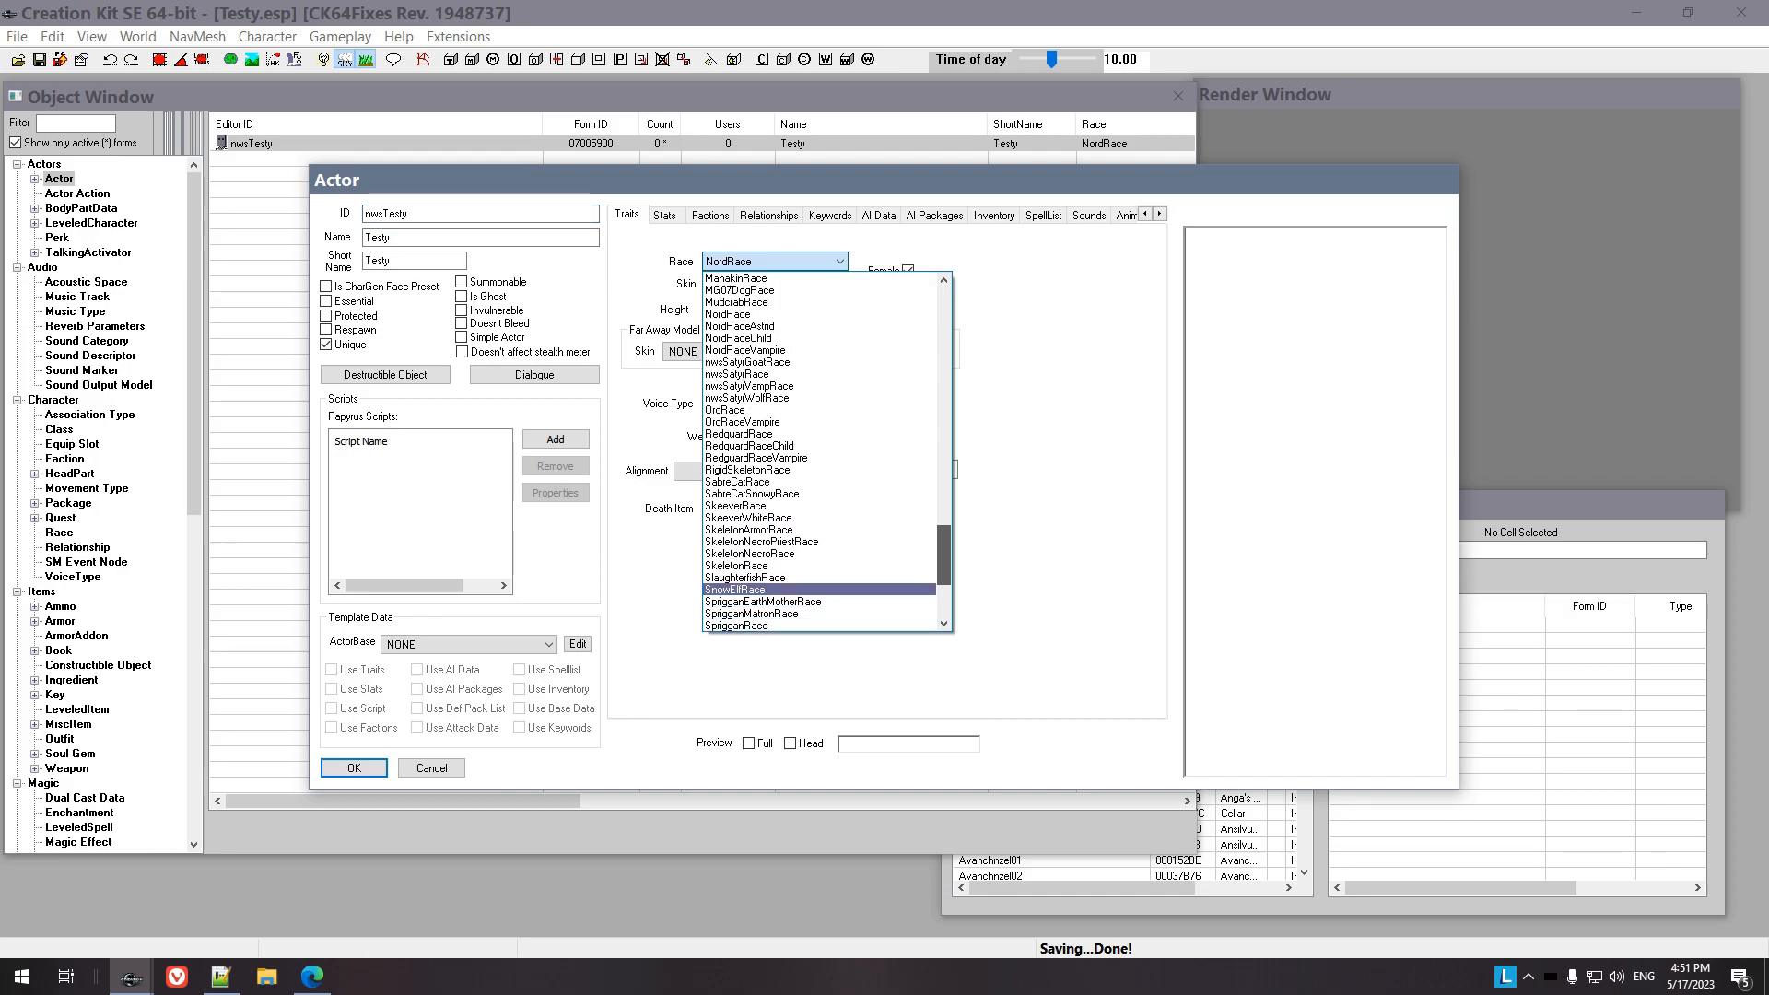
click(737, 374)
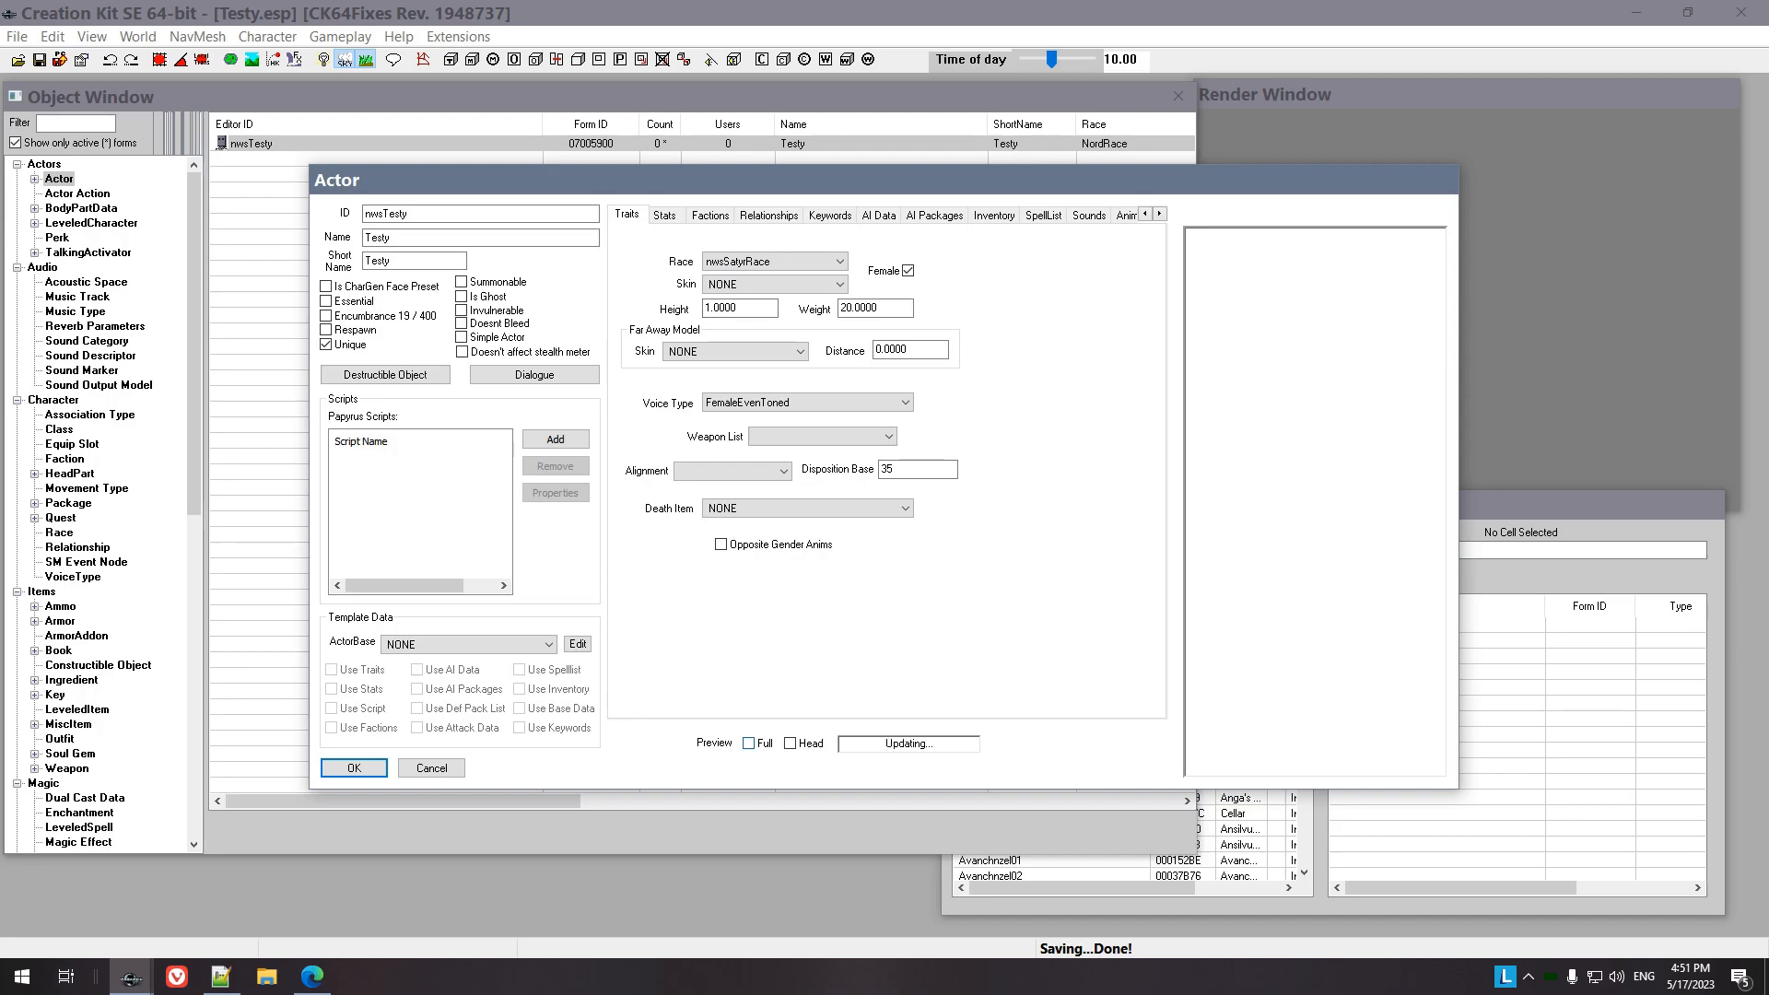
Turn on the full-body preview of the actor and frame the whole figure
click(748, 744)
scroll(1316, 502, up, 6)
mouse_move(1316, 502)
mouse_down()
mouse_move(1392, 530)
mouse_move(1304, 516)
mouse_up()
scroll(1316, 502, down, 4)
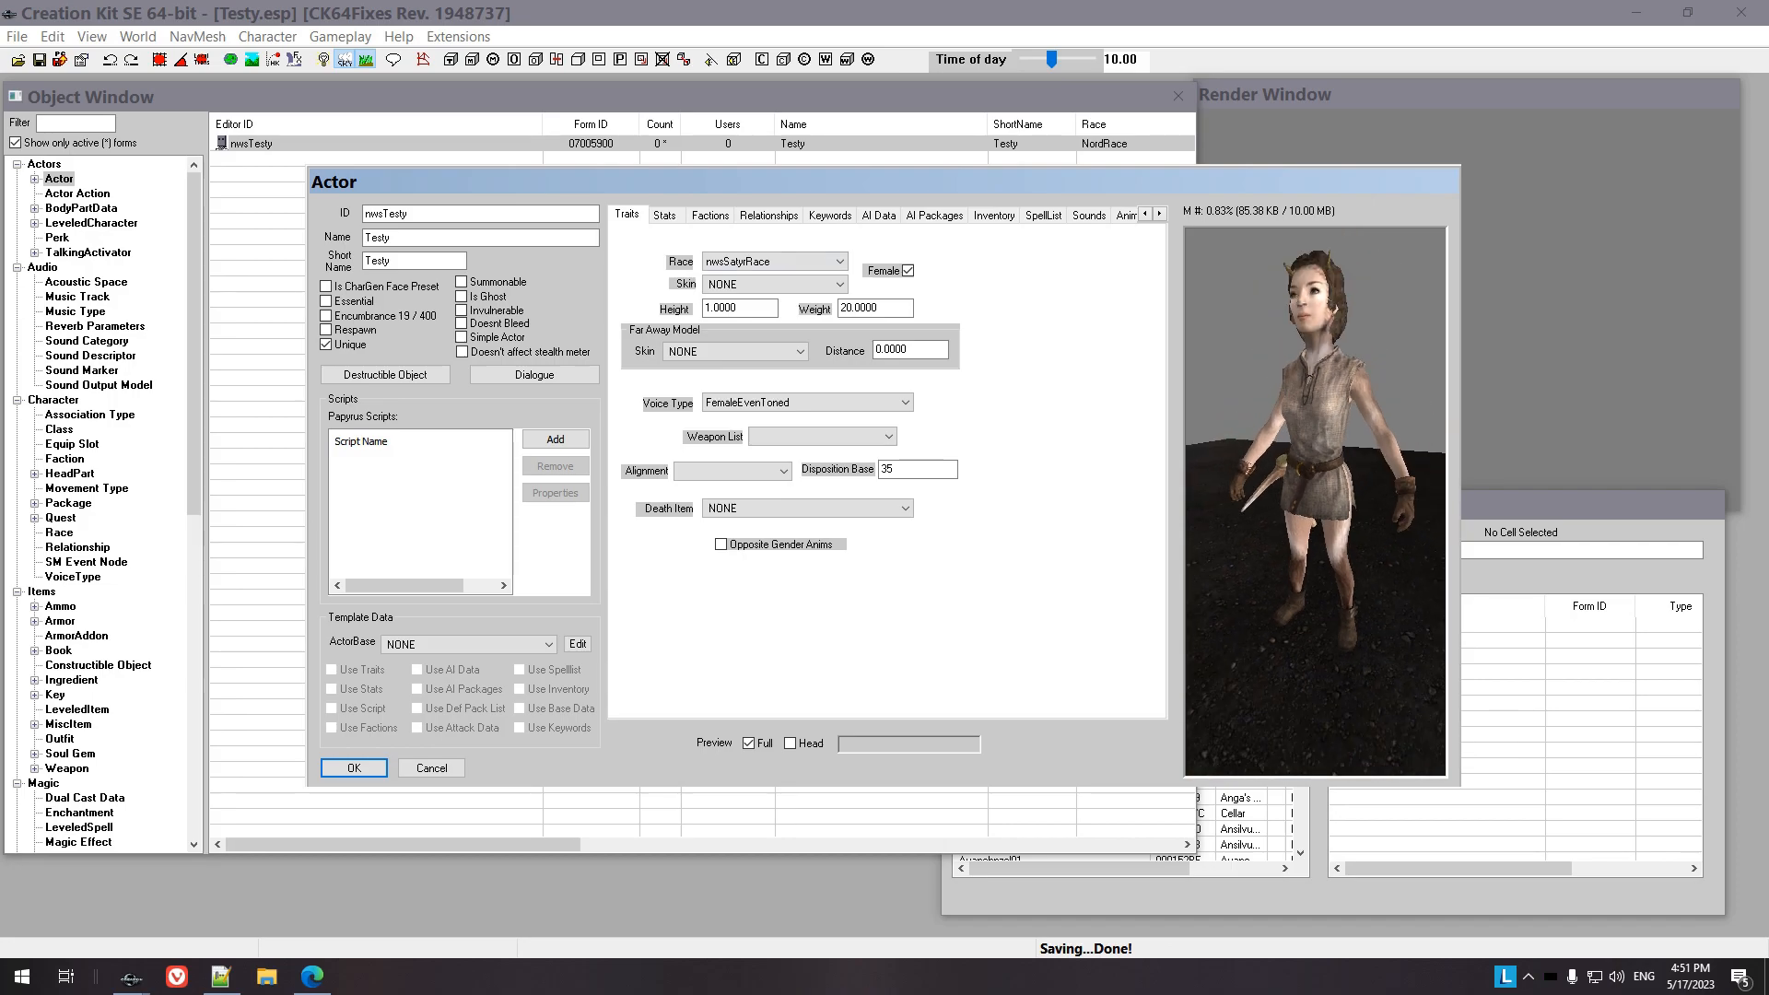
Set the actor's skin to nwsSatyrSkinNaked
click(778, 285)
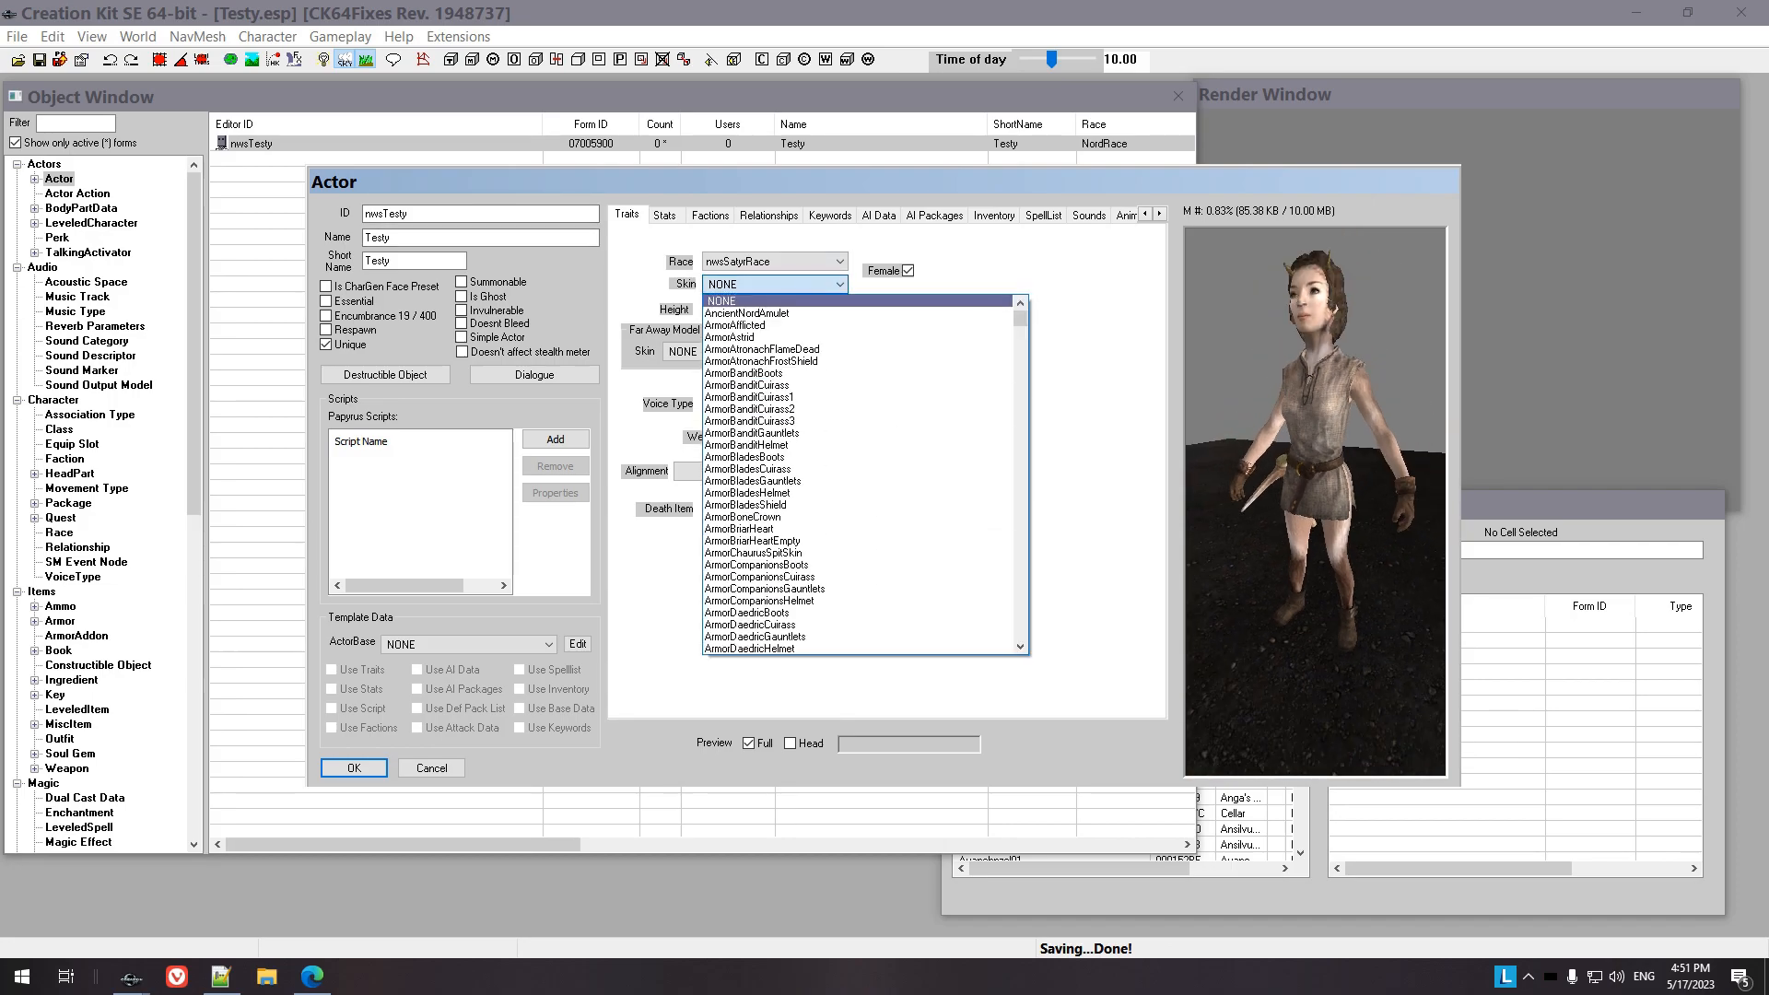
click(779, 285)
click(779, 284)
key(n)
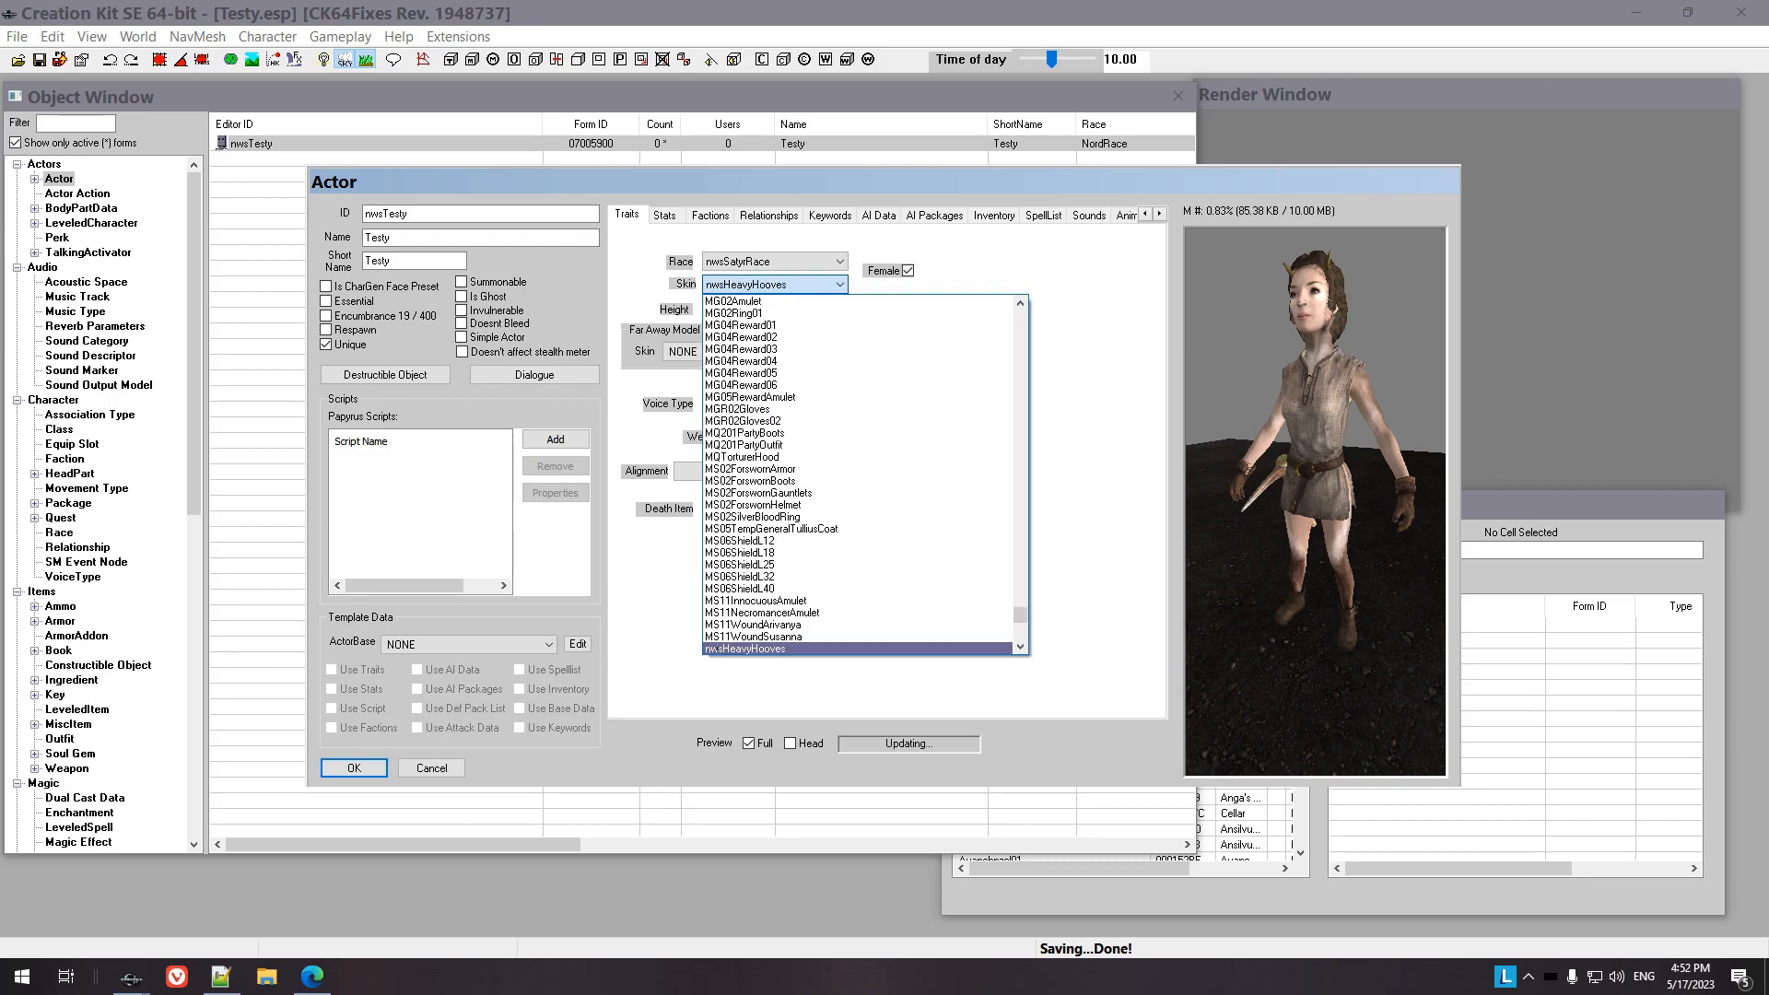
scroll(857, 541, down, 3)
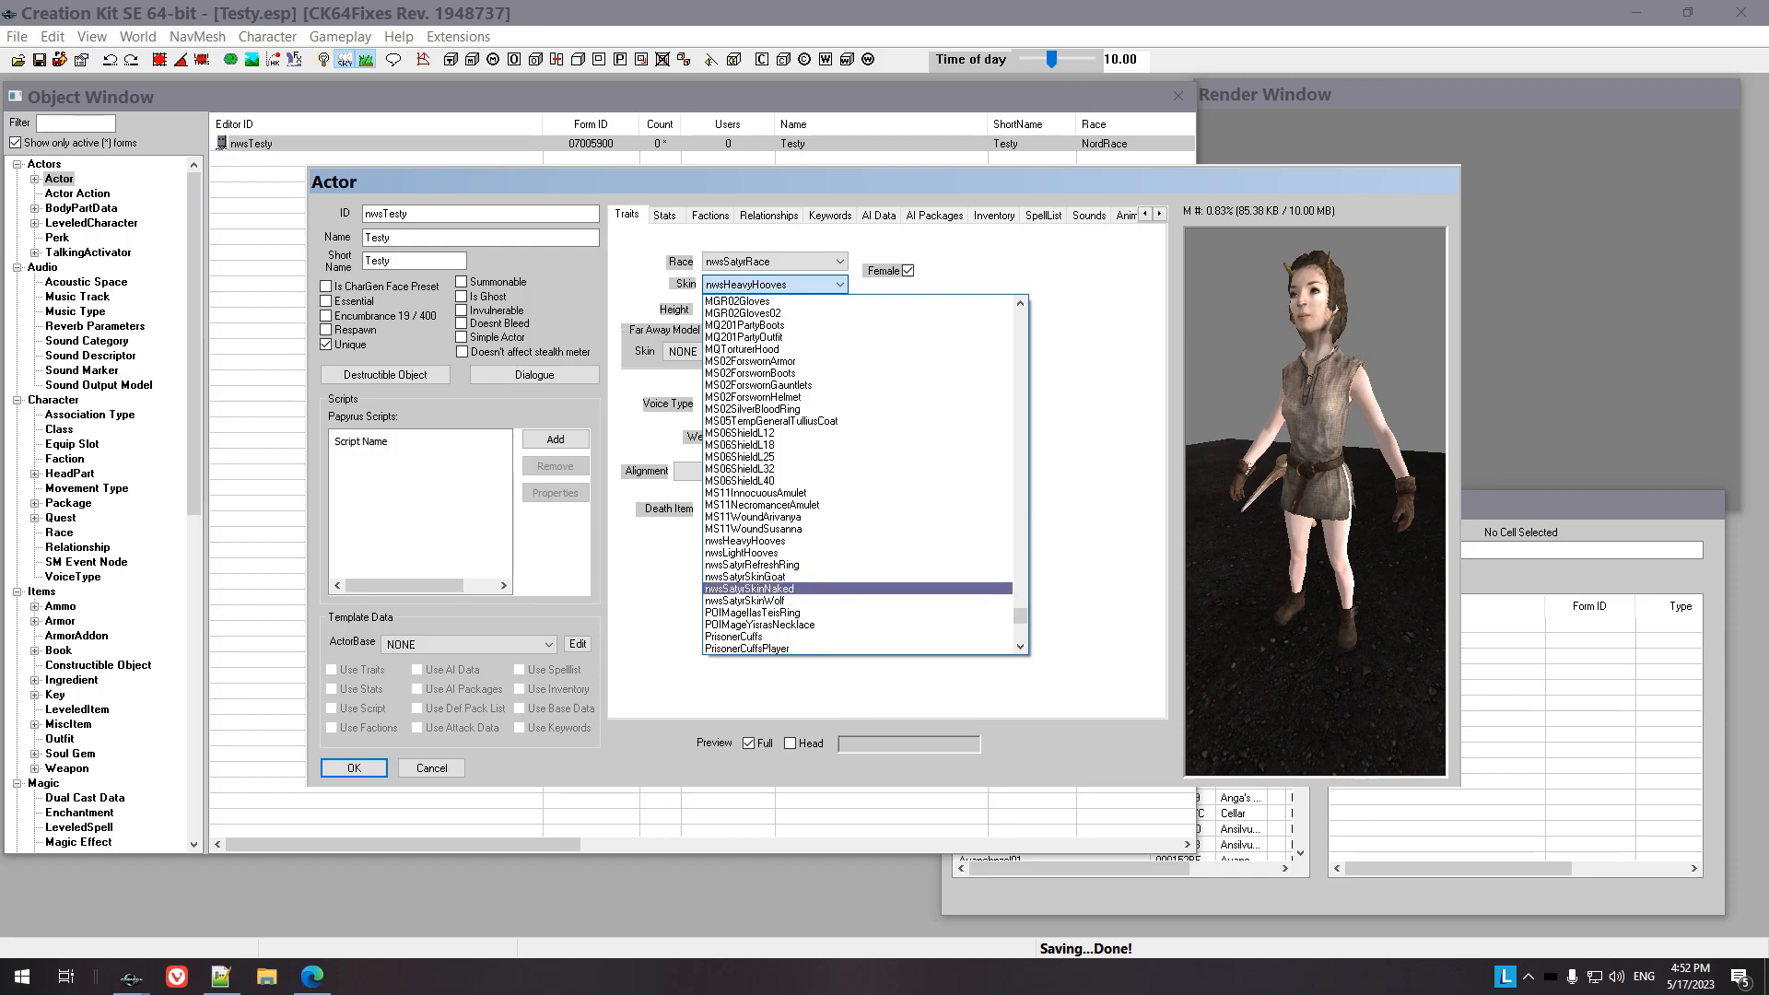
key(Return)
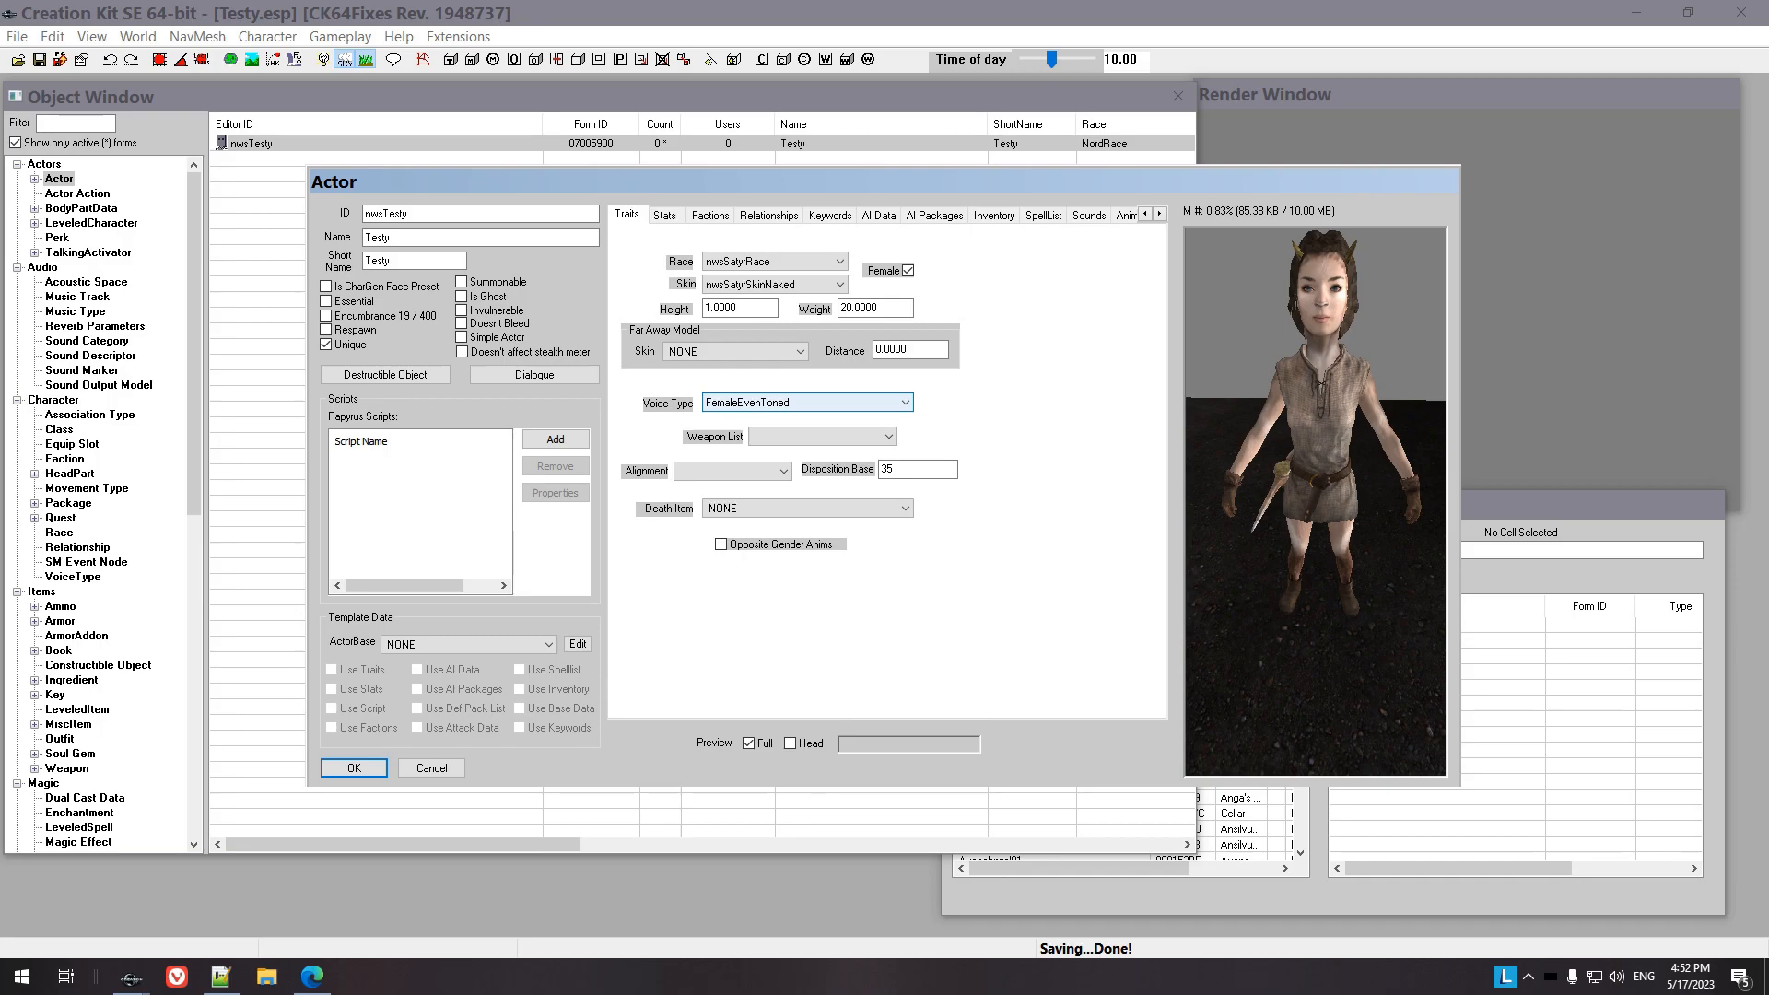
Set the actor's voice type to nwsFemaleWhimsyAcc
drag(848, 184, 862, 202)
click(912, 420)
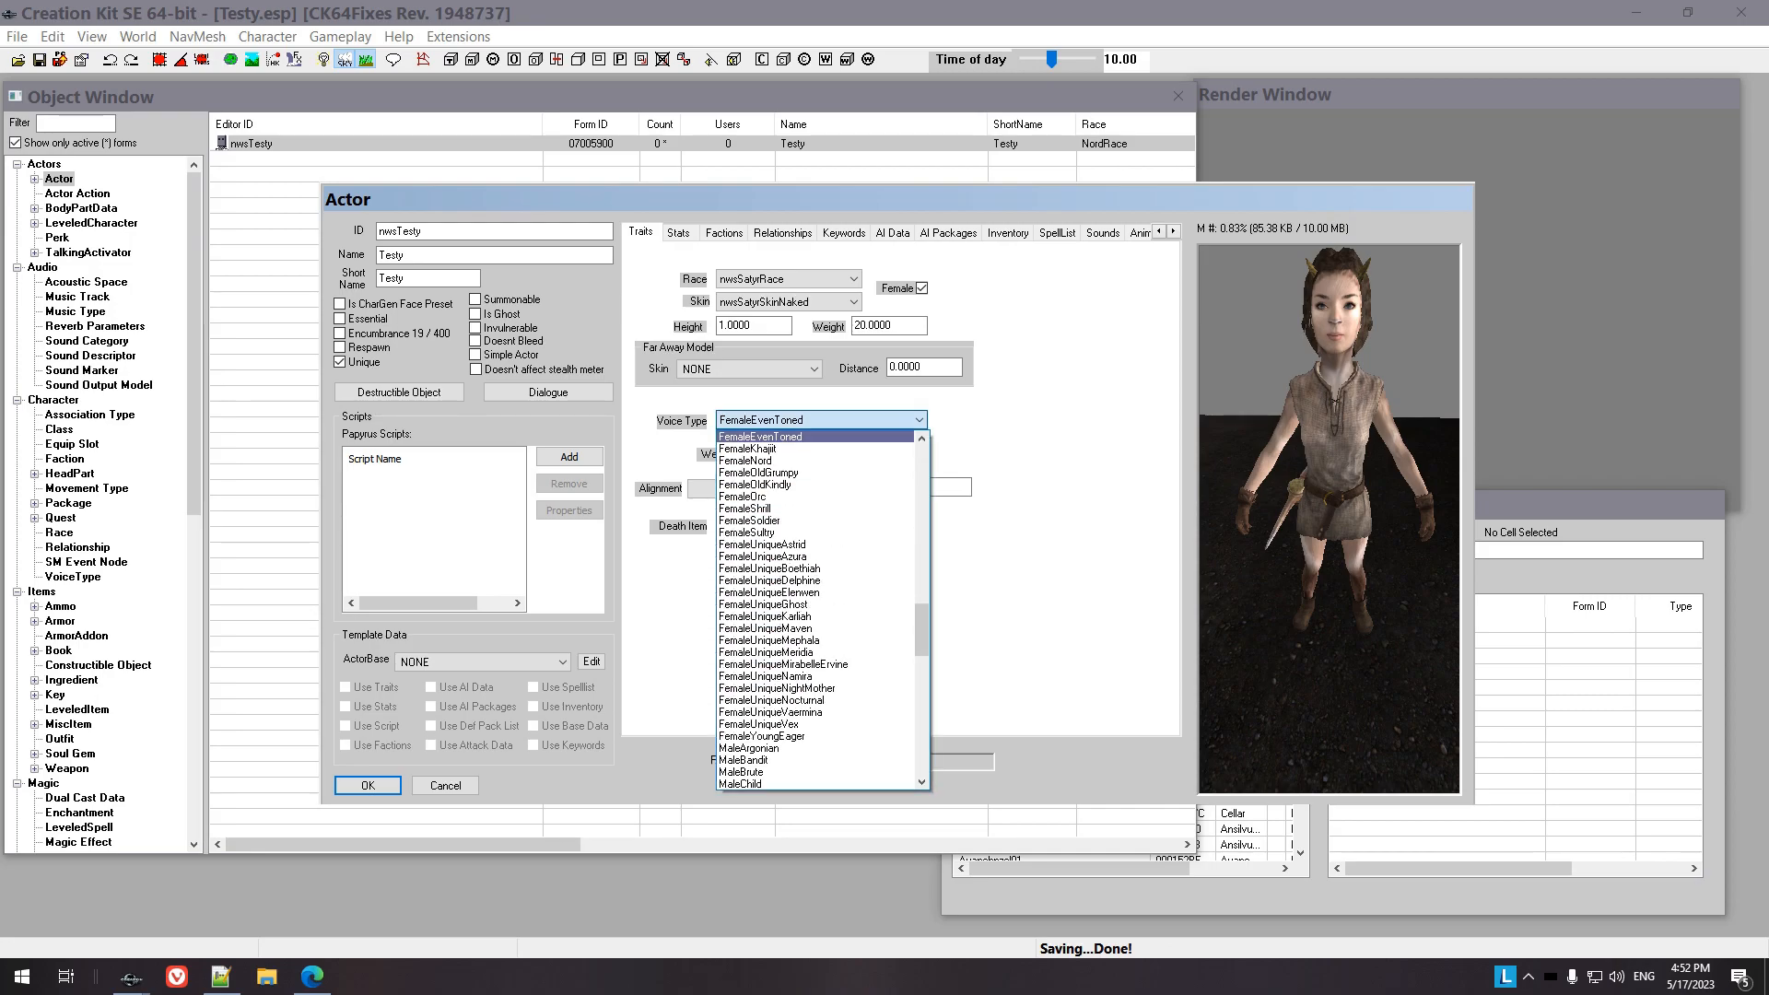
scroll(816, 608, down, 20)
scroll(815, 645, down, 1)
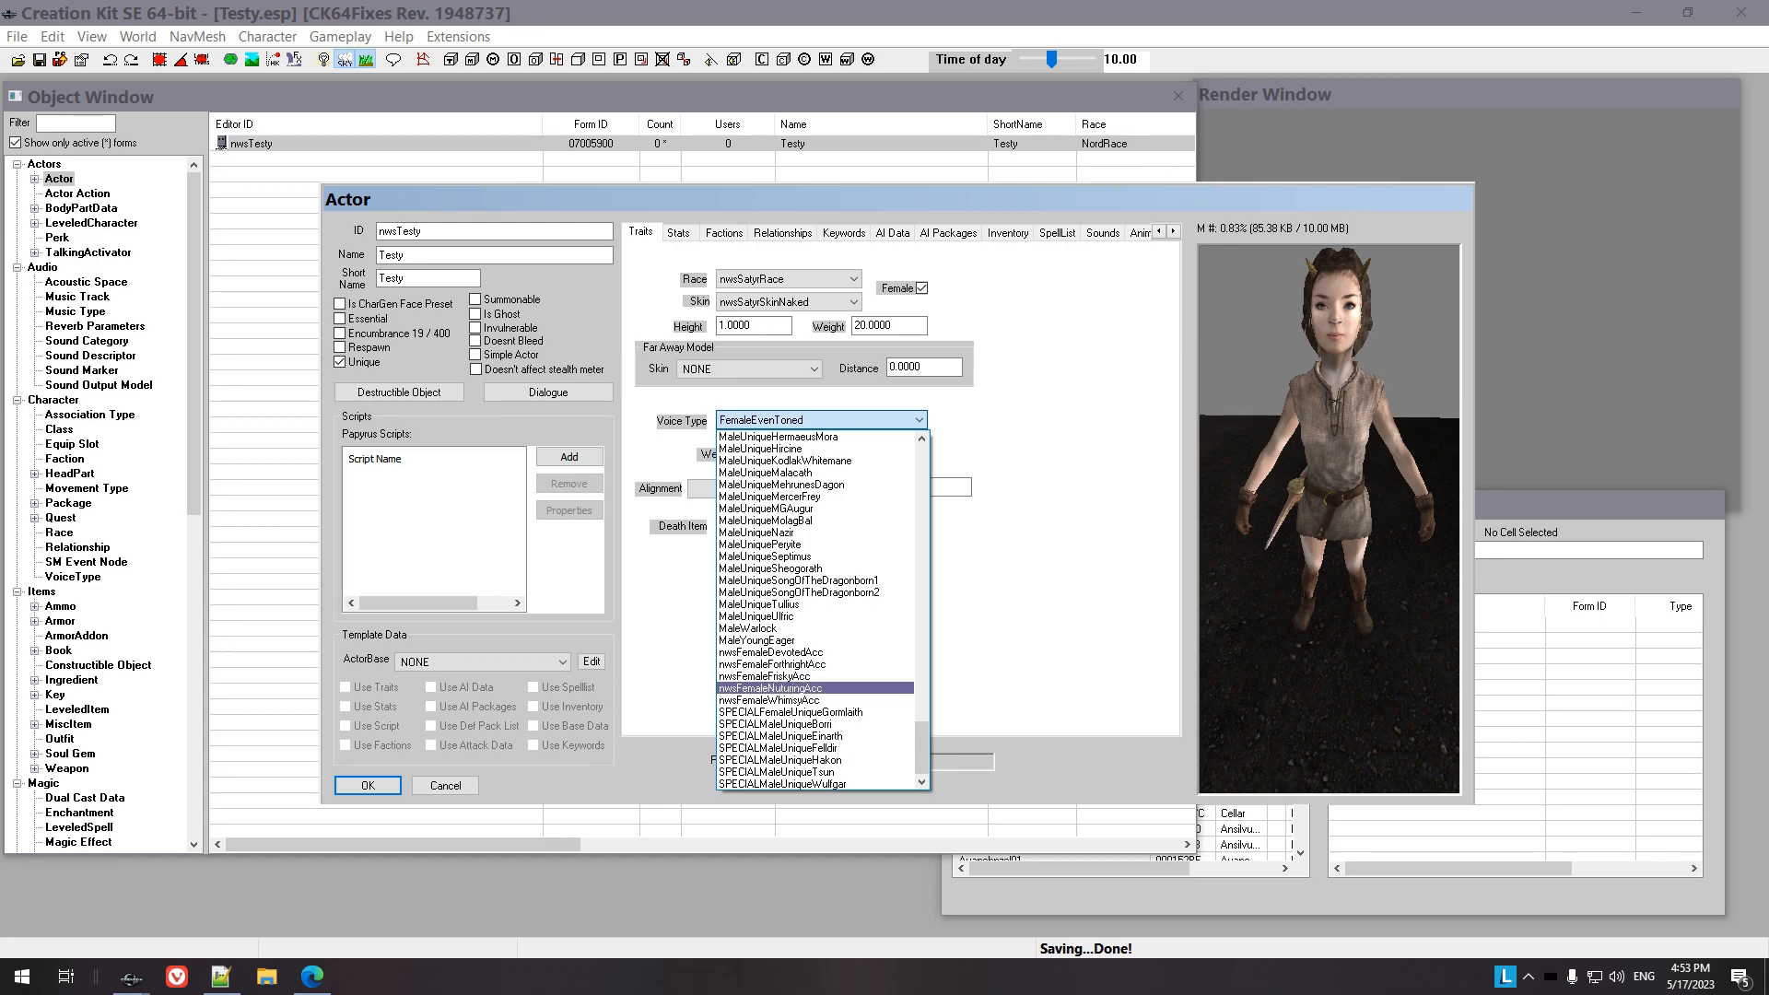
key(Down)
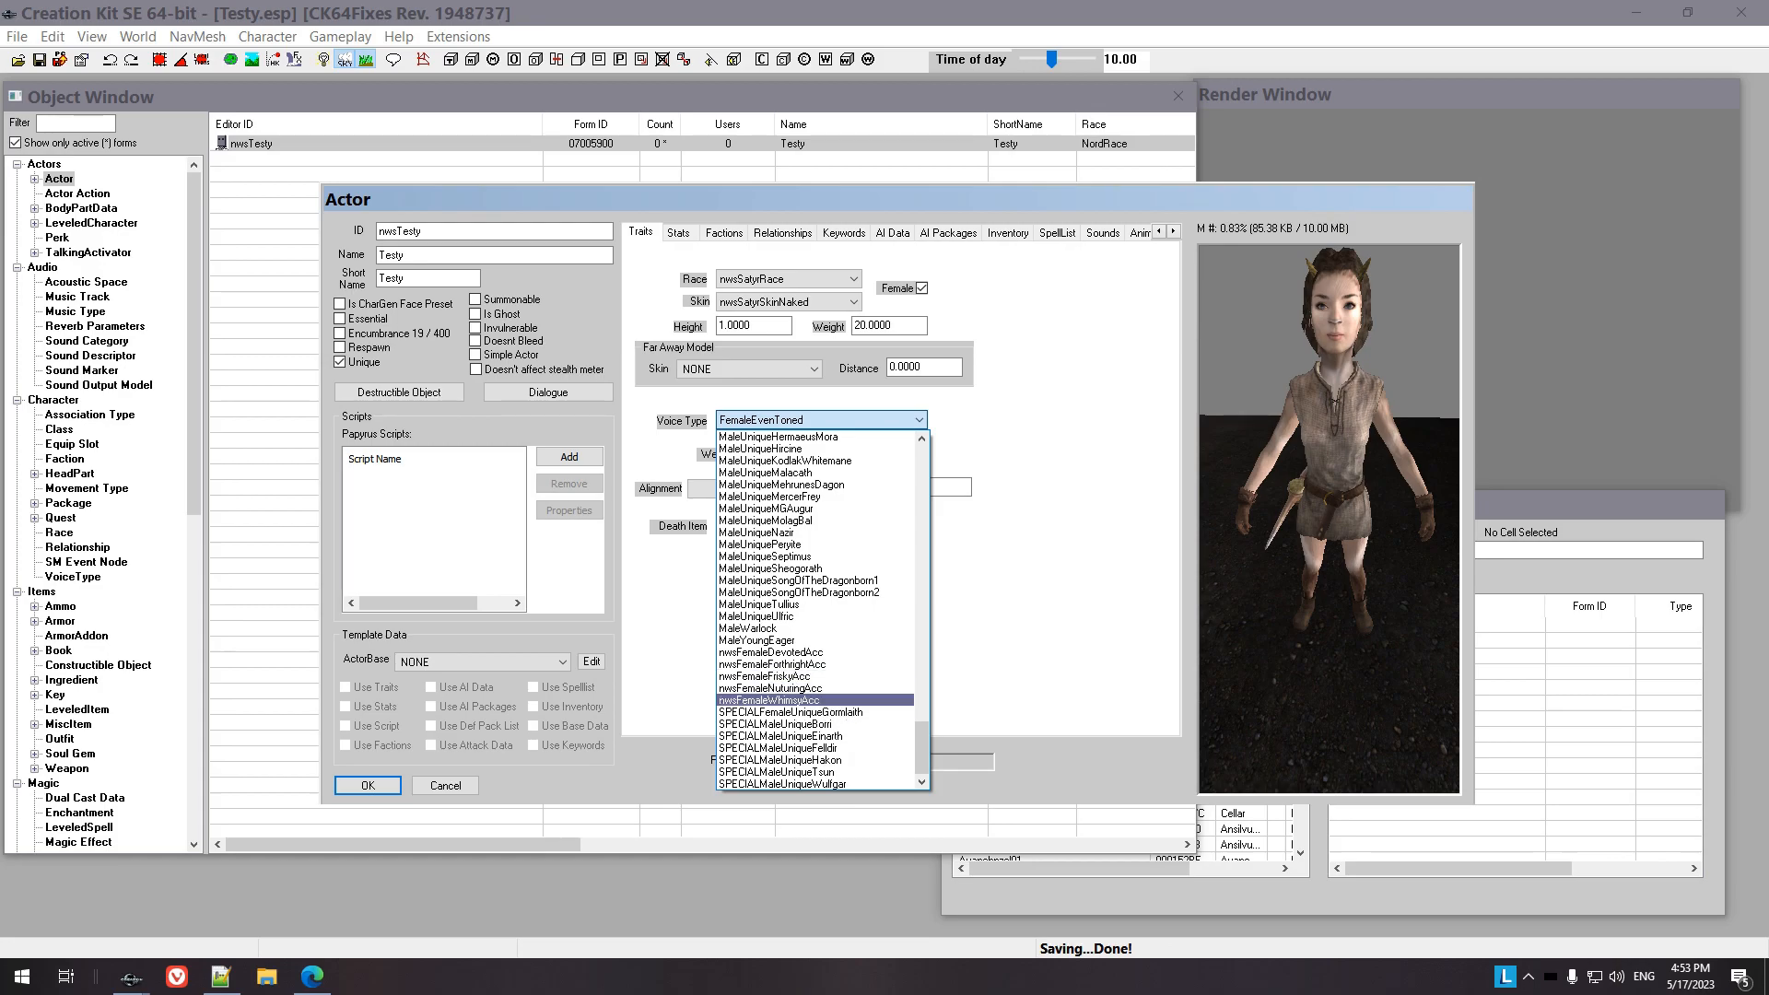
key(Return)
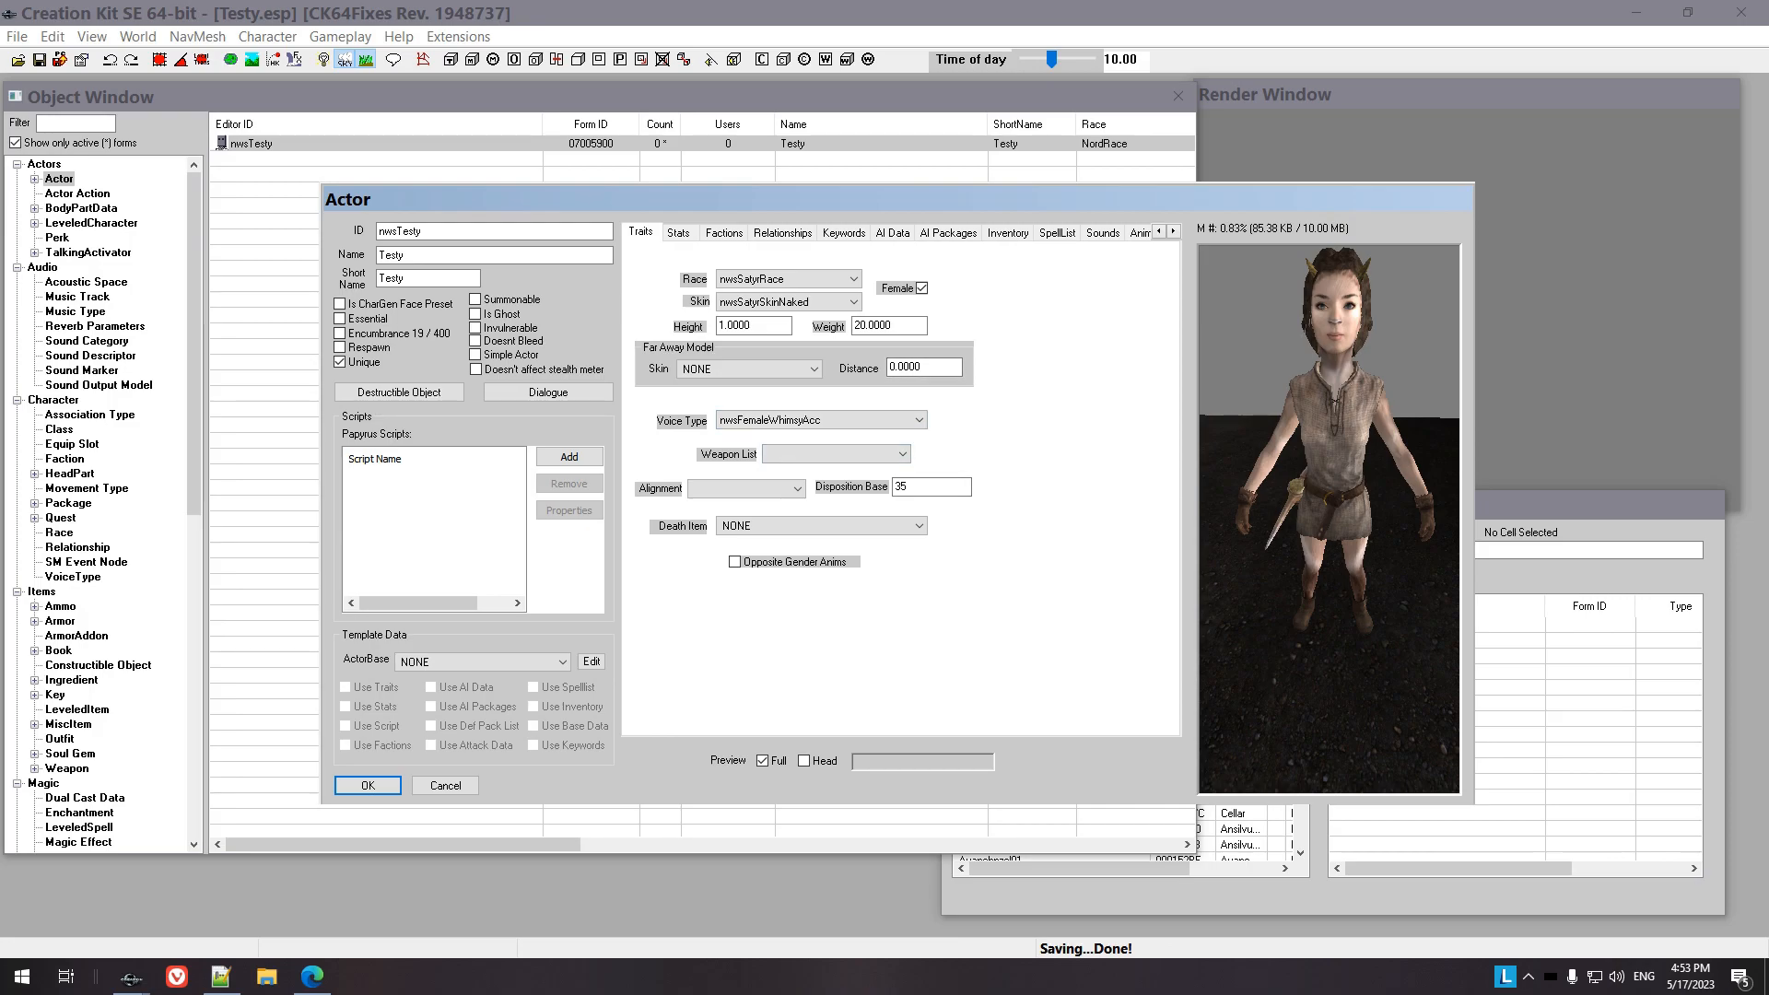
Remove the actor from DarkwaterCrossingVernersHouseFaction, Favor104QuestGiverFaction and TownDarkwaterCrossingFaction
click(1173, 232)
click(1173, 232)
click(1173, 232)
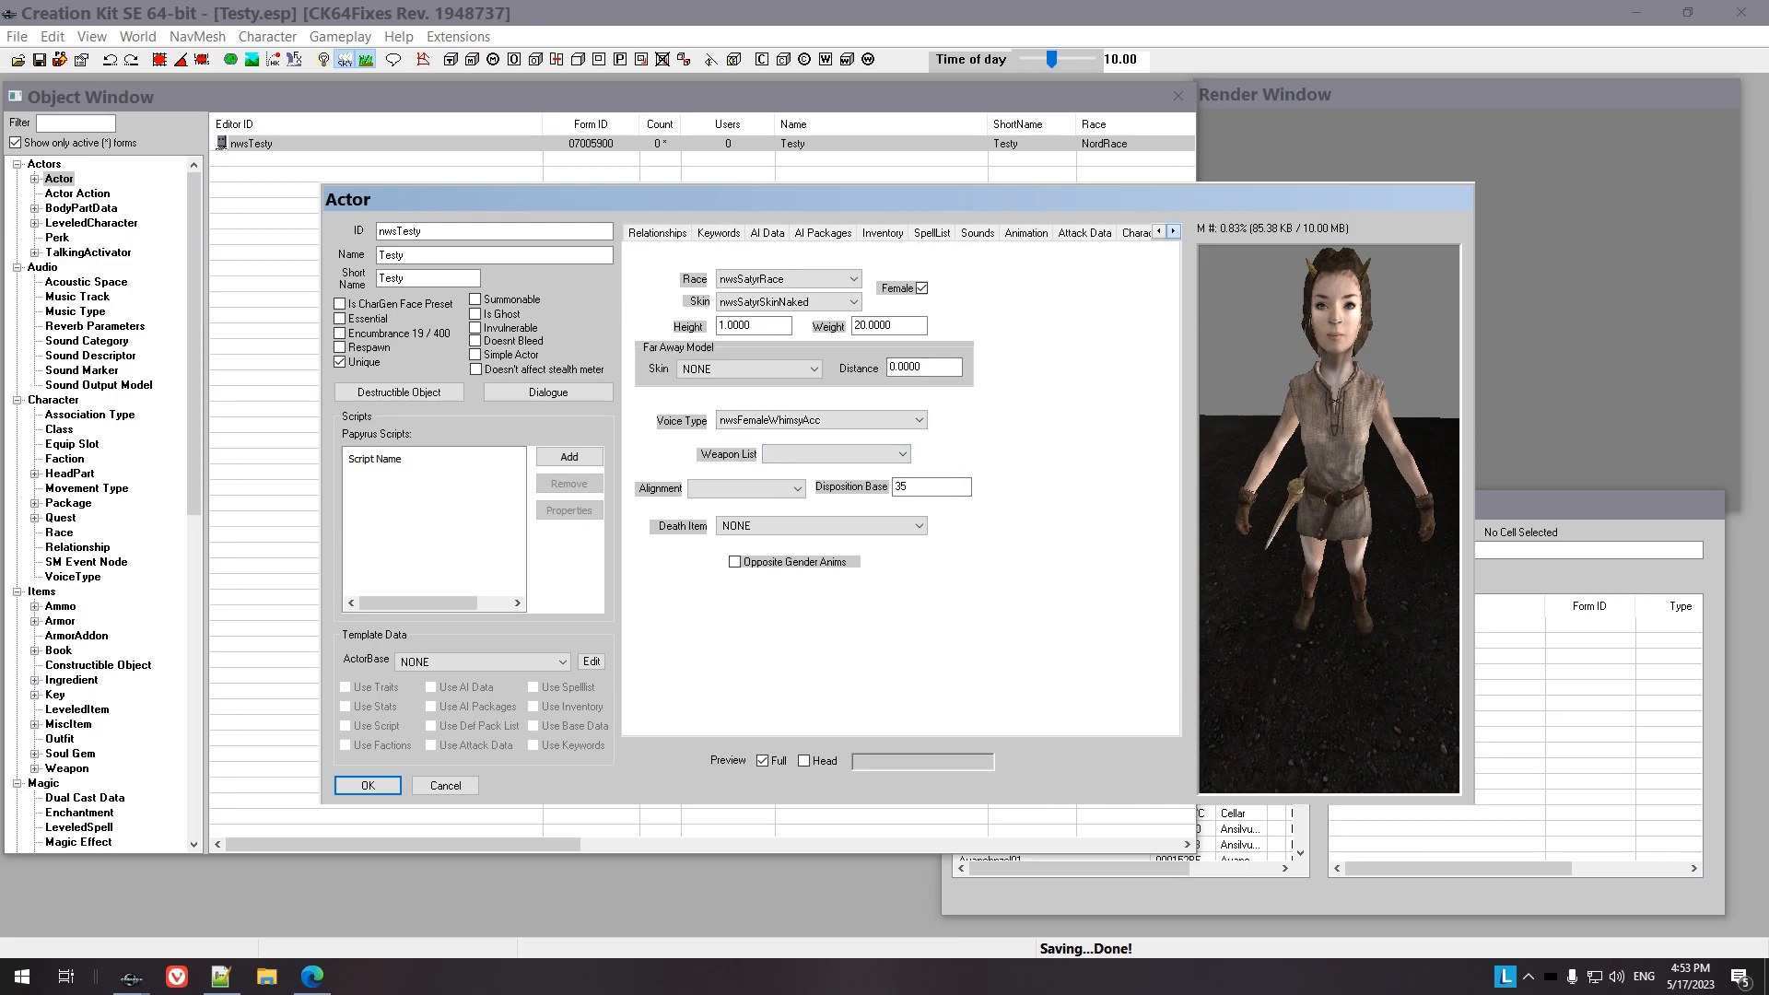
drag(1106, 199, 1059, 217)
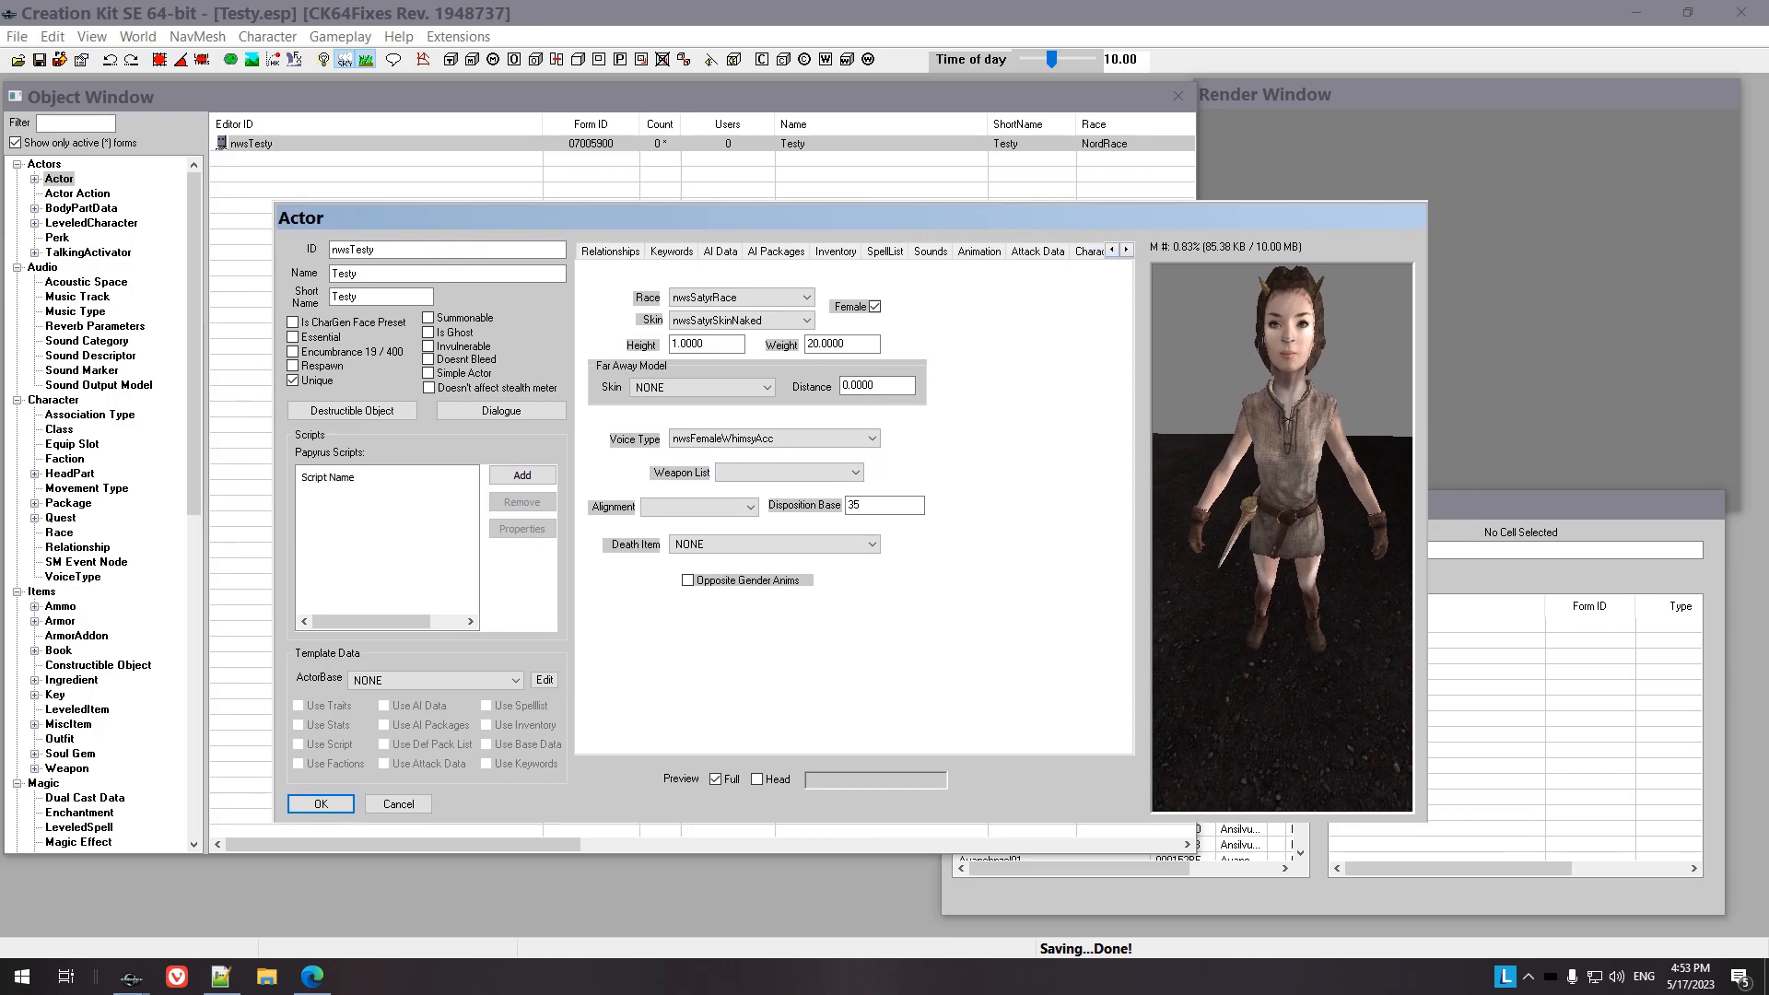
click(1112, 249)
click(1111, 249)
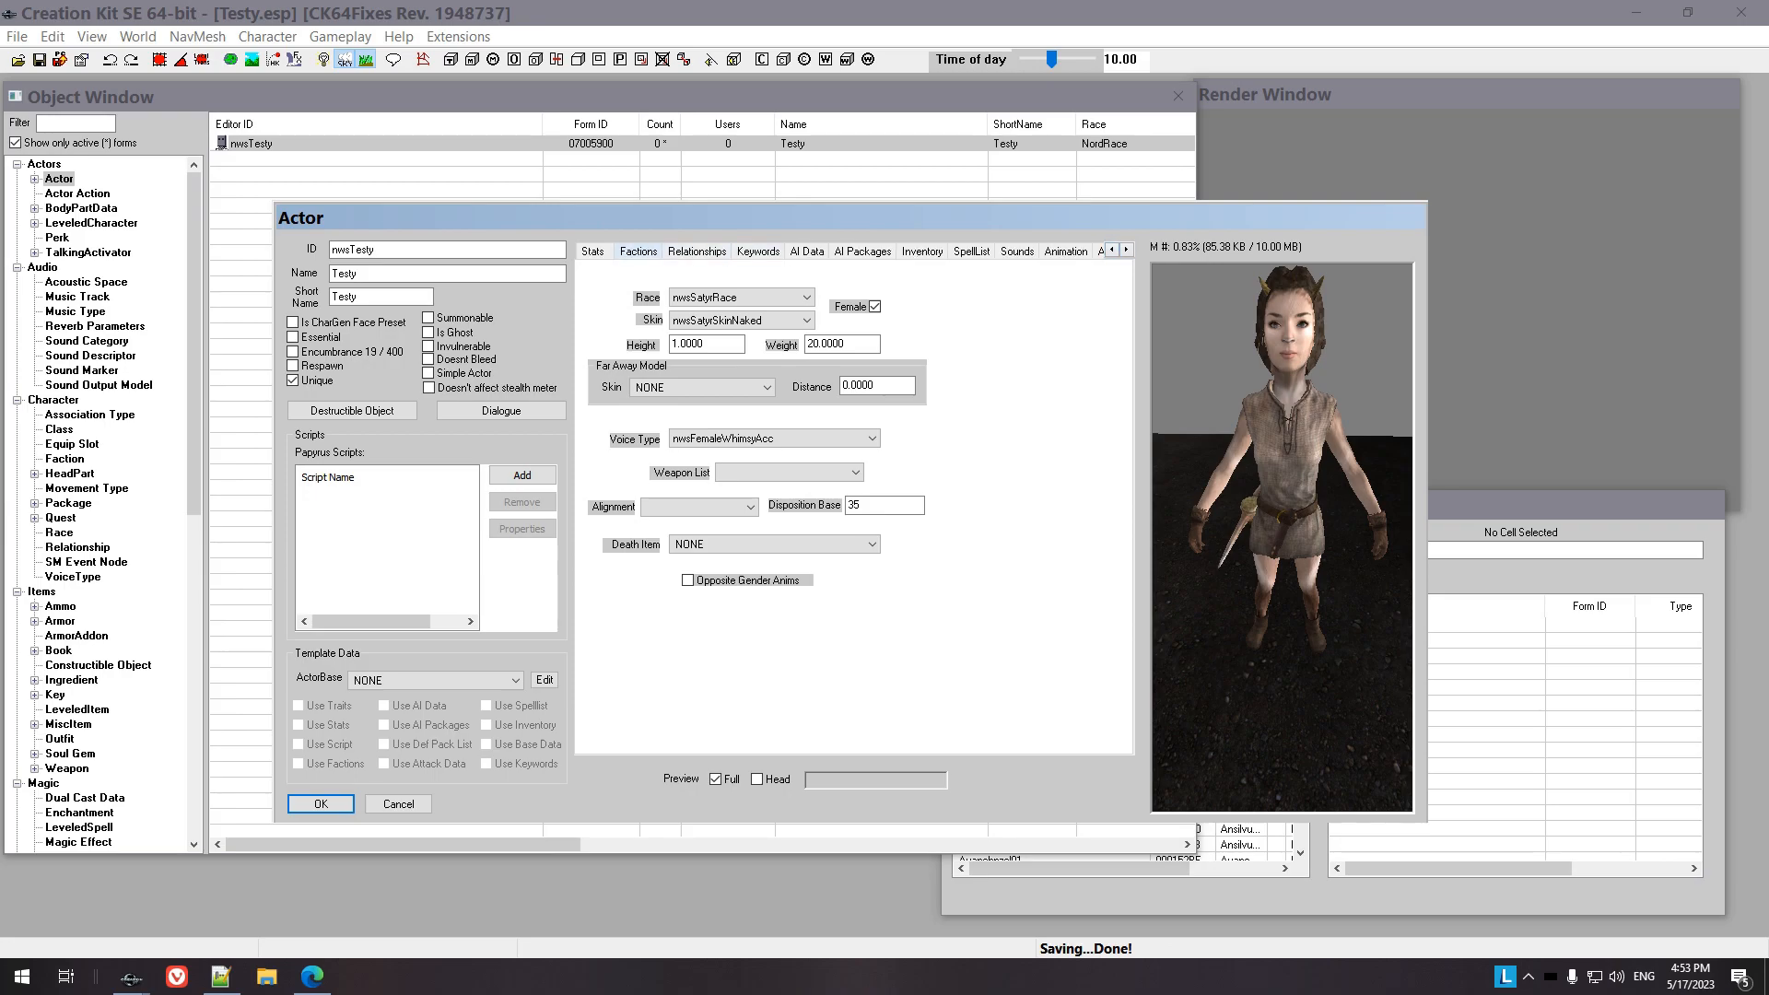
click(639, 251)
click(715, 322)
key(Delete)
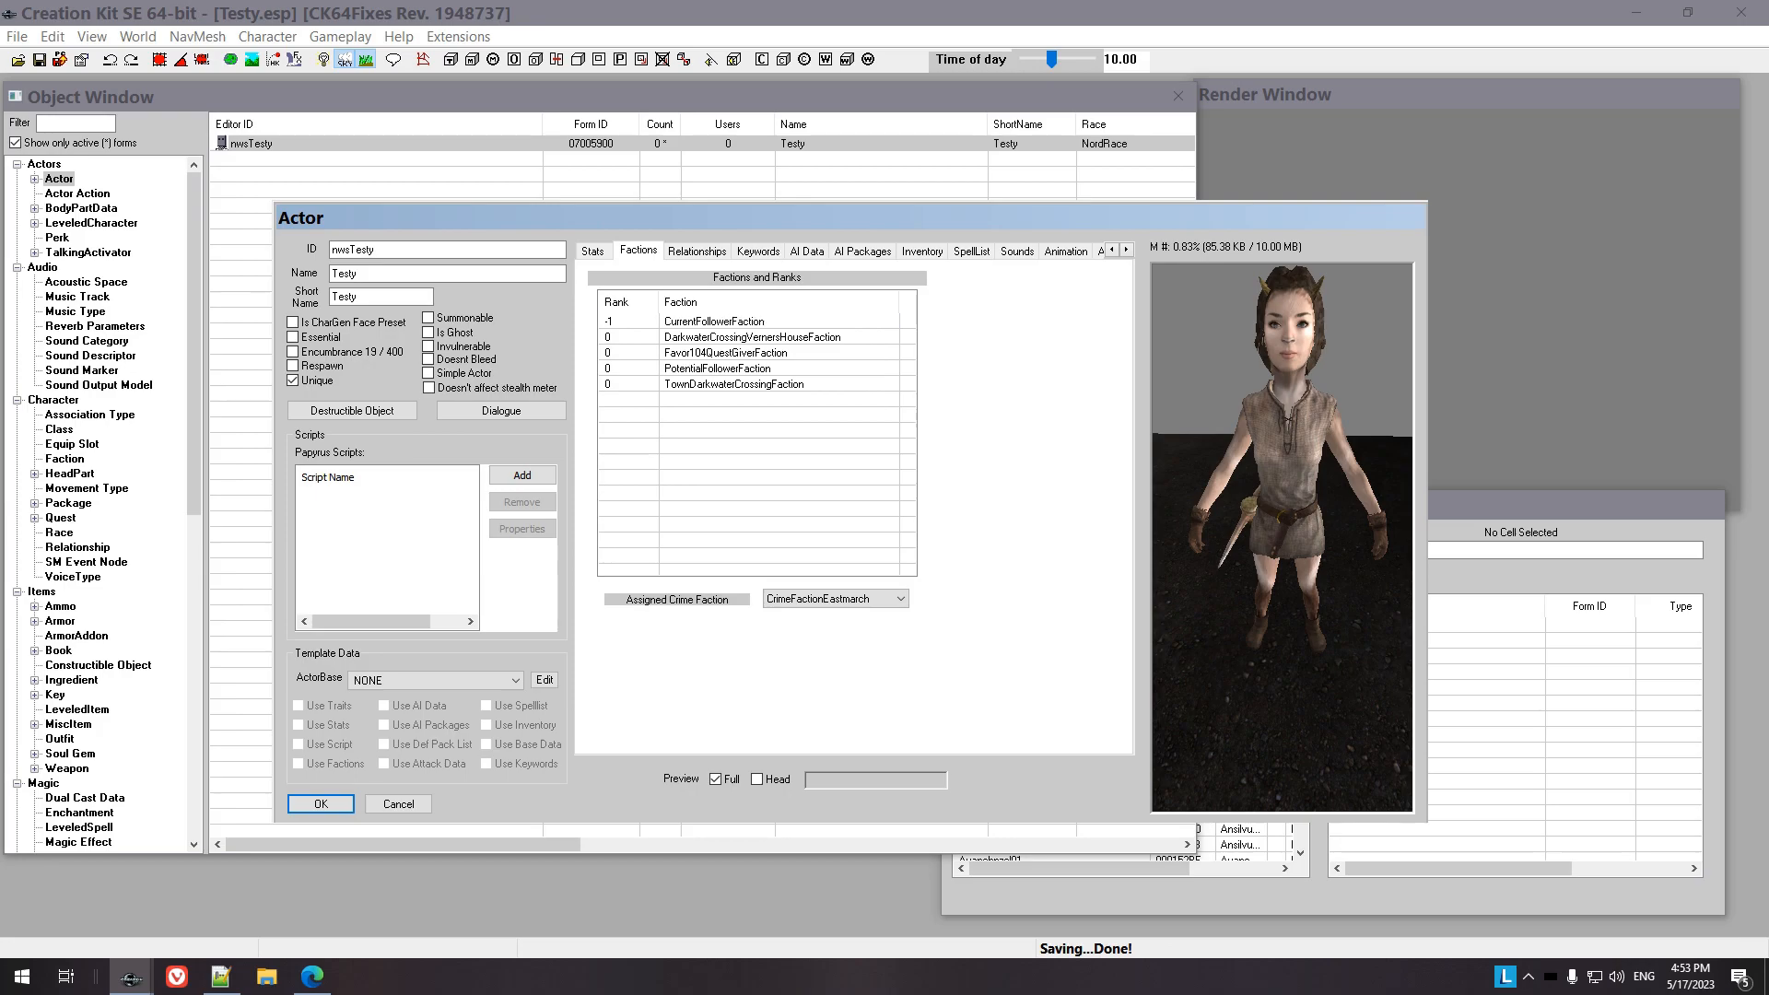
click(725, 353)
click(725, 338)
key(Delete)
click(726, 338)
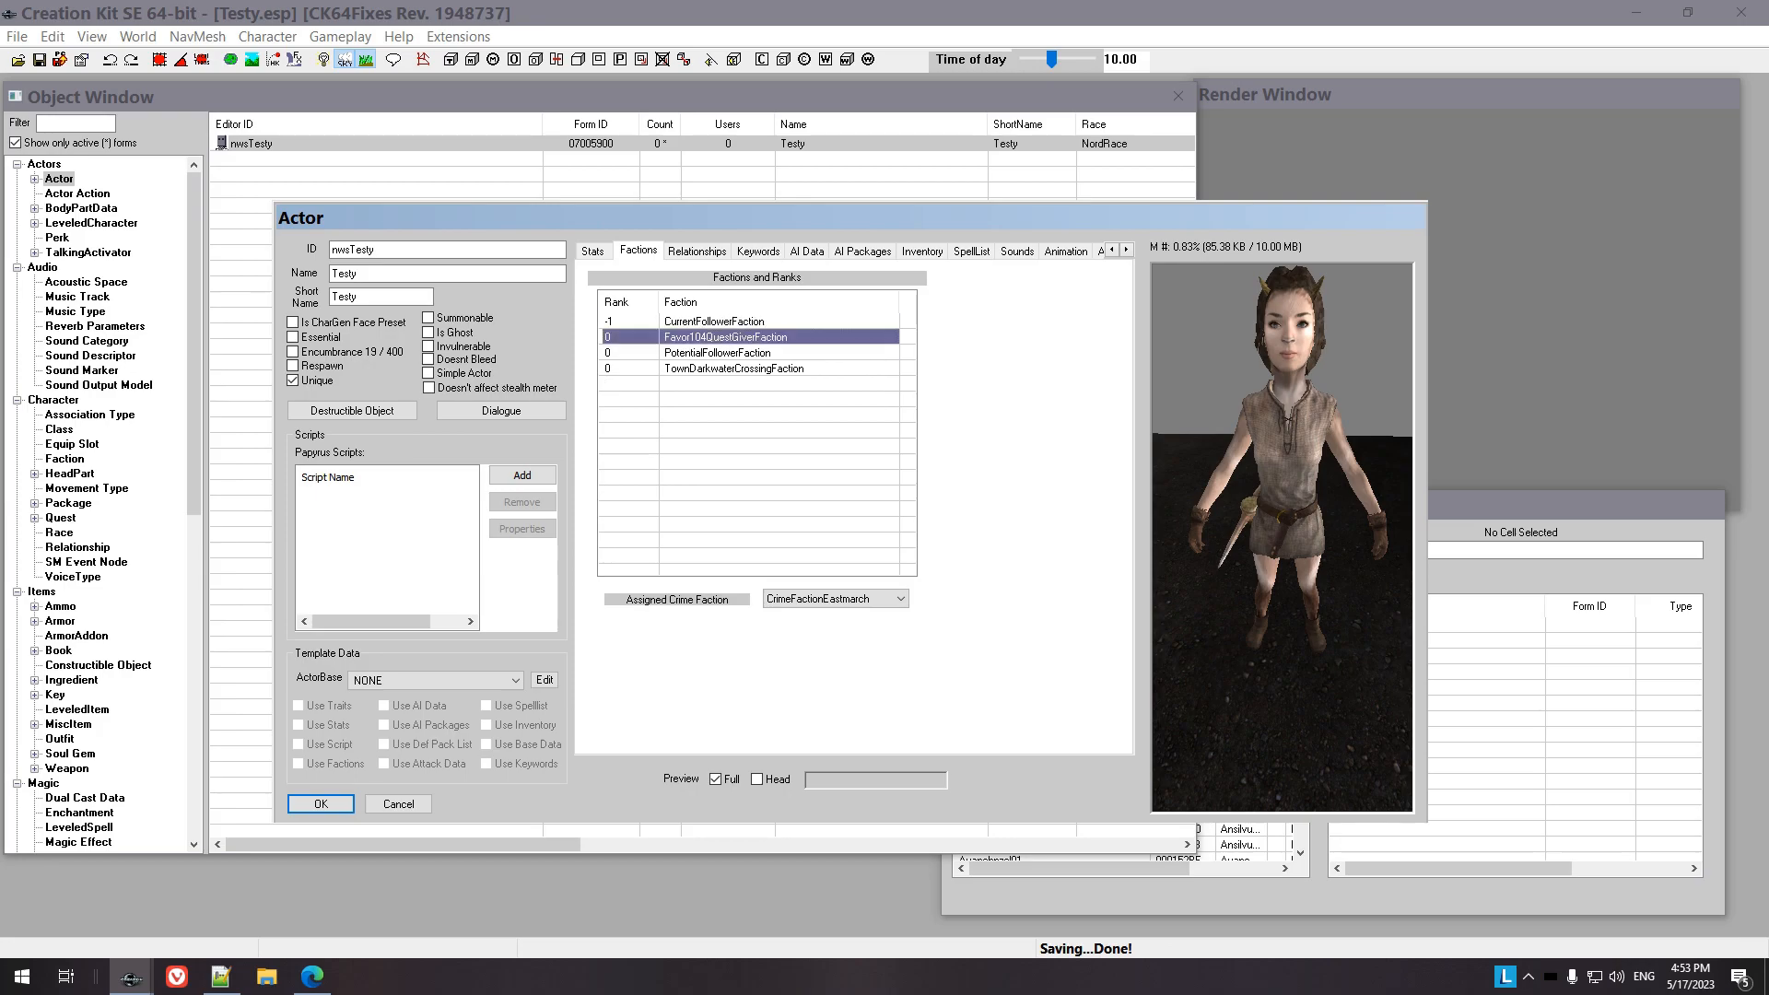
key(Delete)
click(735, 353)
key(Delete)
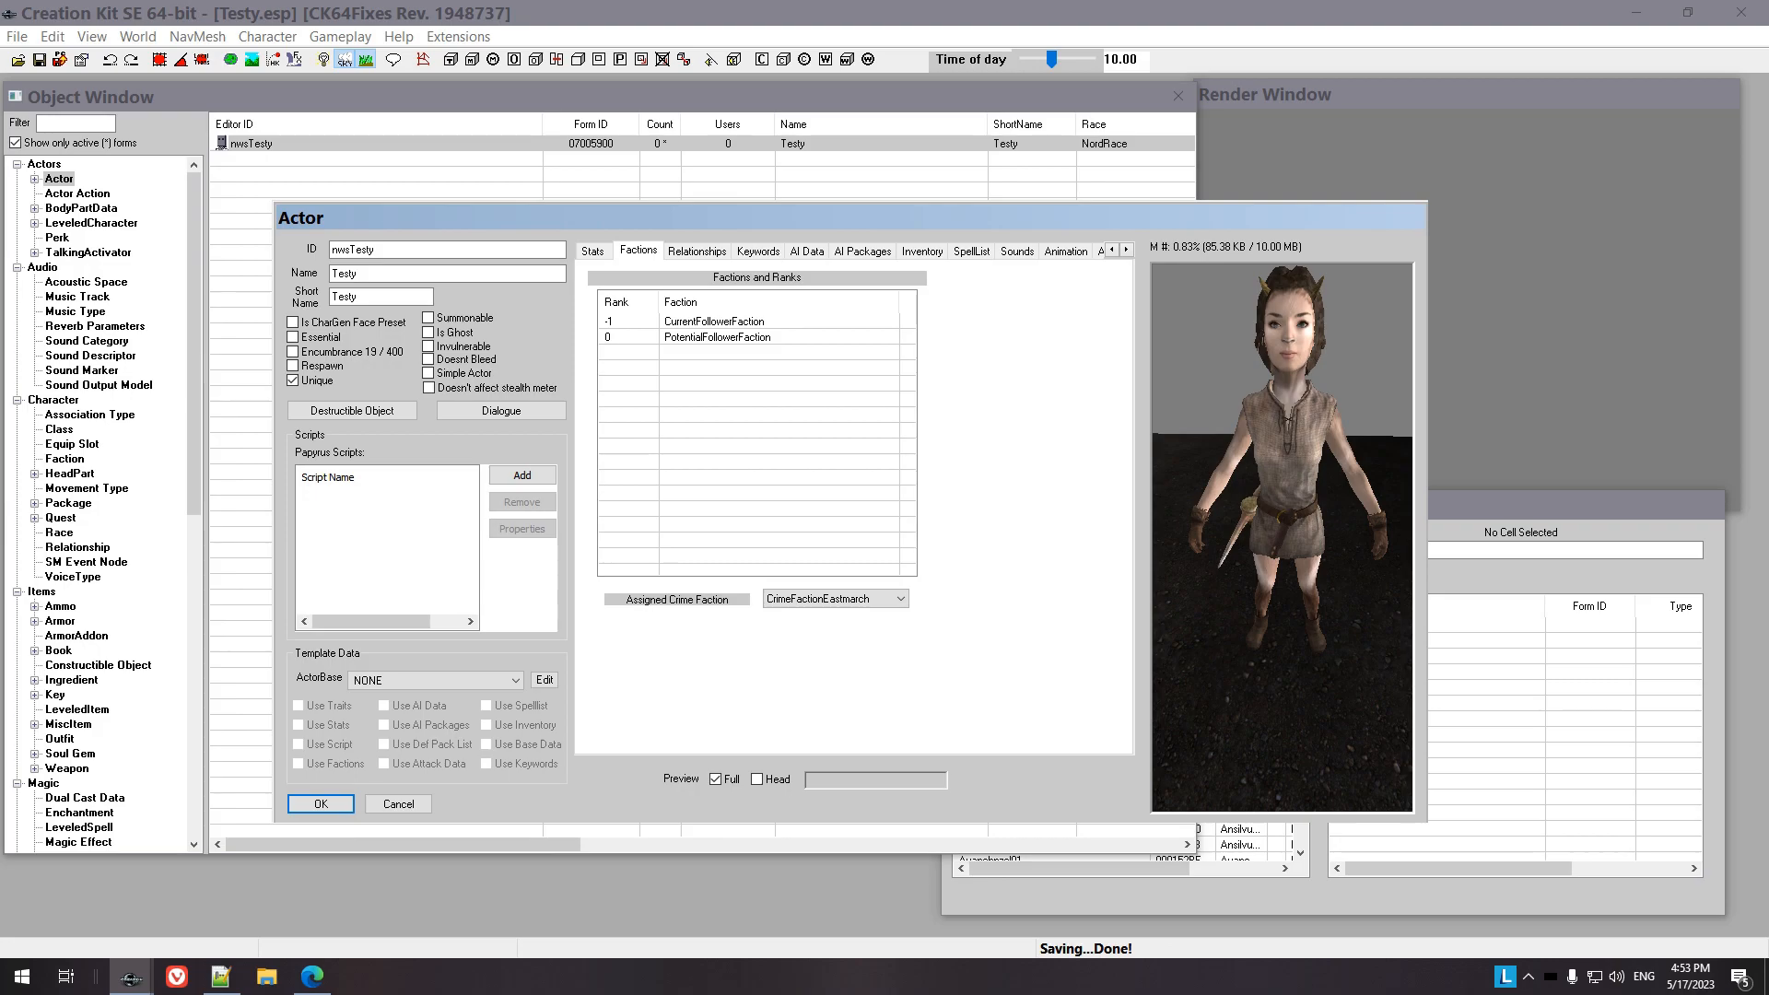
Remove the actor from CurrentFollowerFaction and PotentialFollowerFaction so that its faction list is empty
drag(737, 218, 753, 232)
click(735, 352)
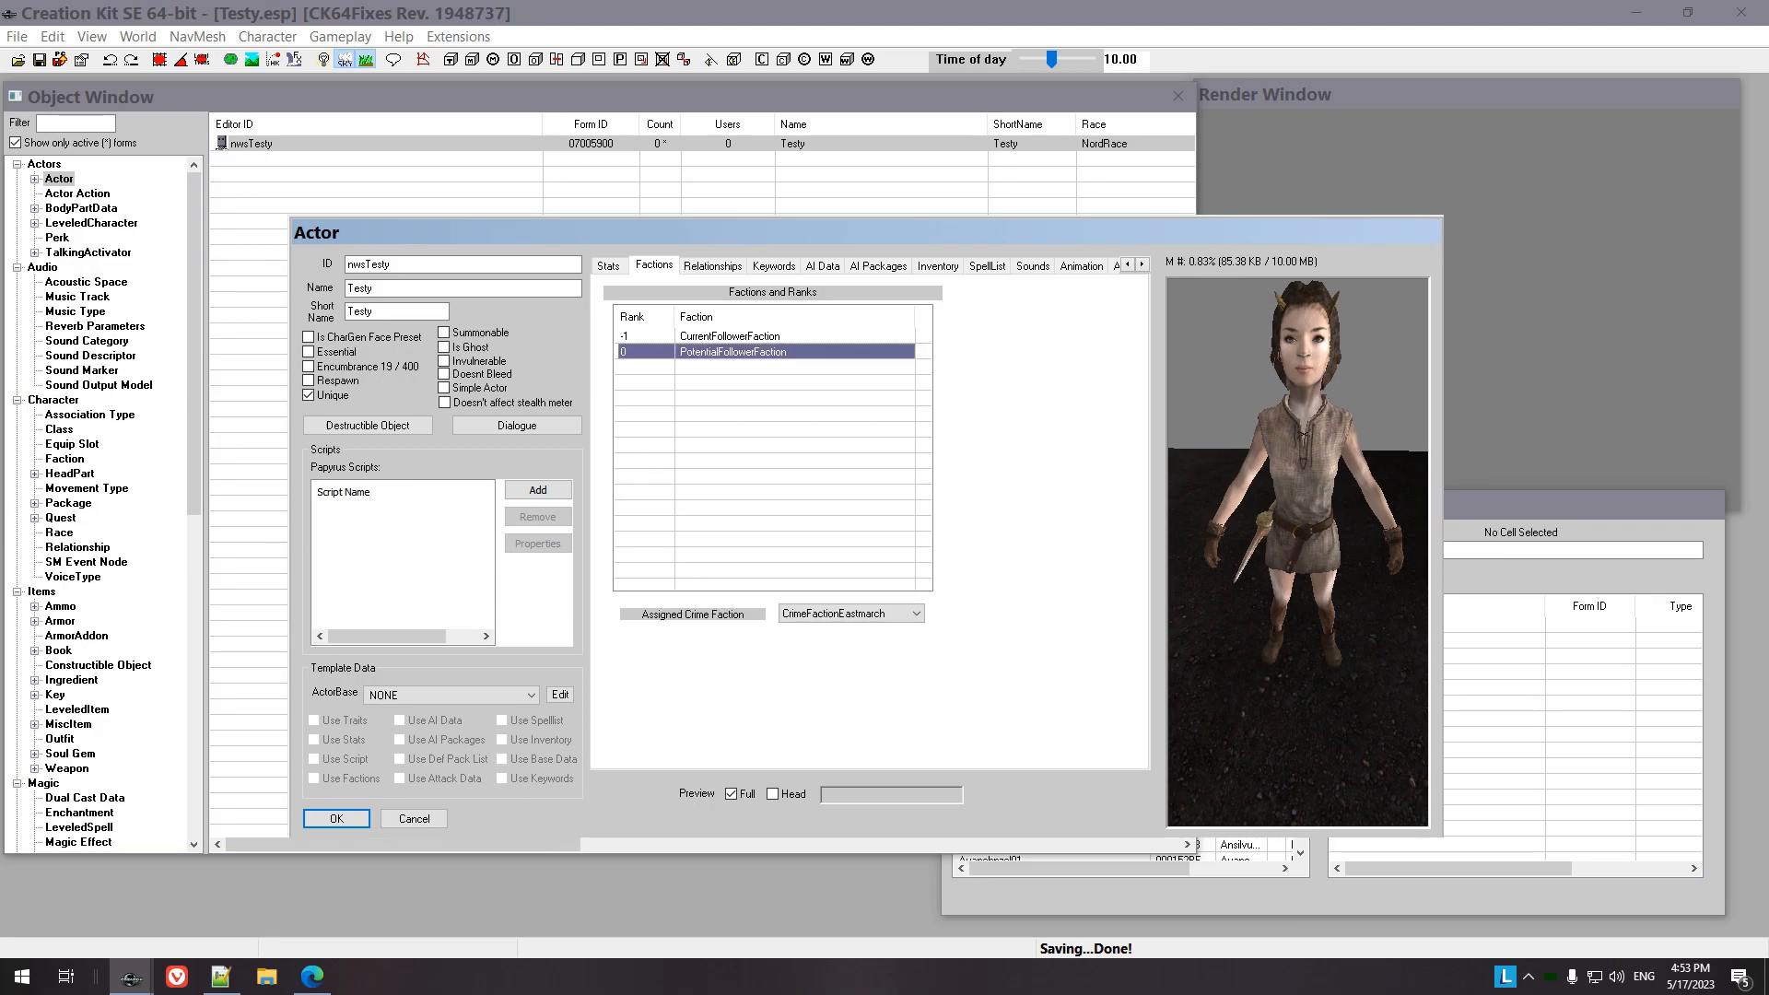
key(Delete)
key(Delete)
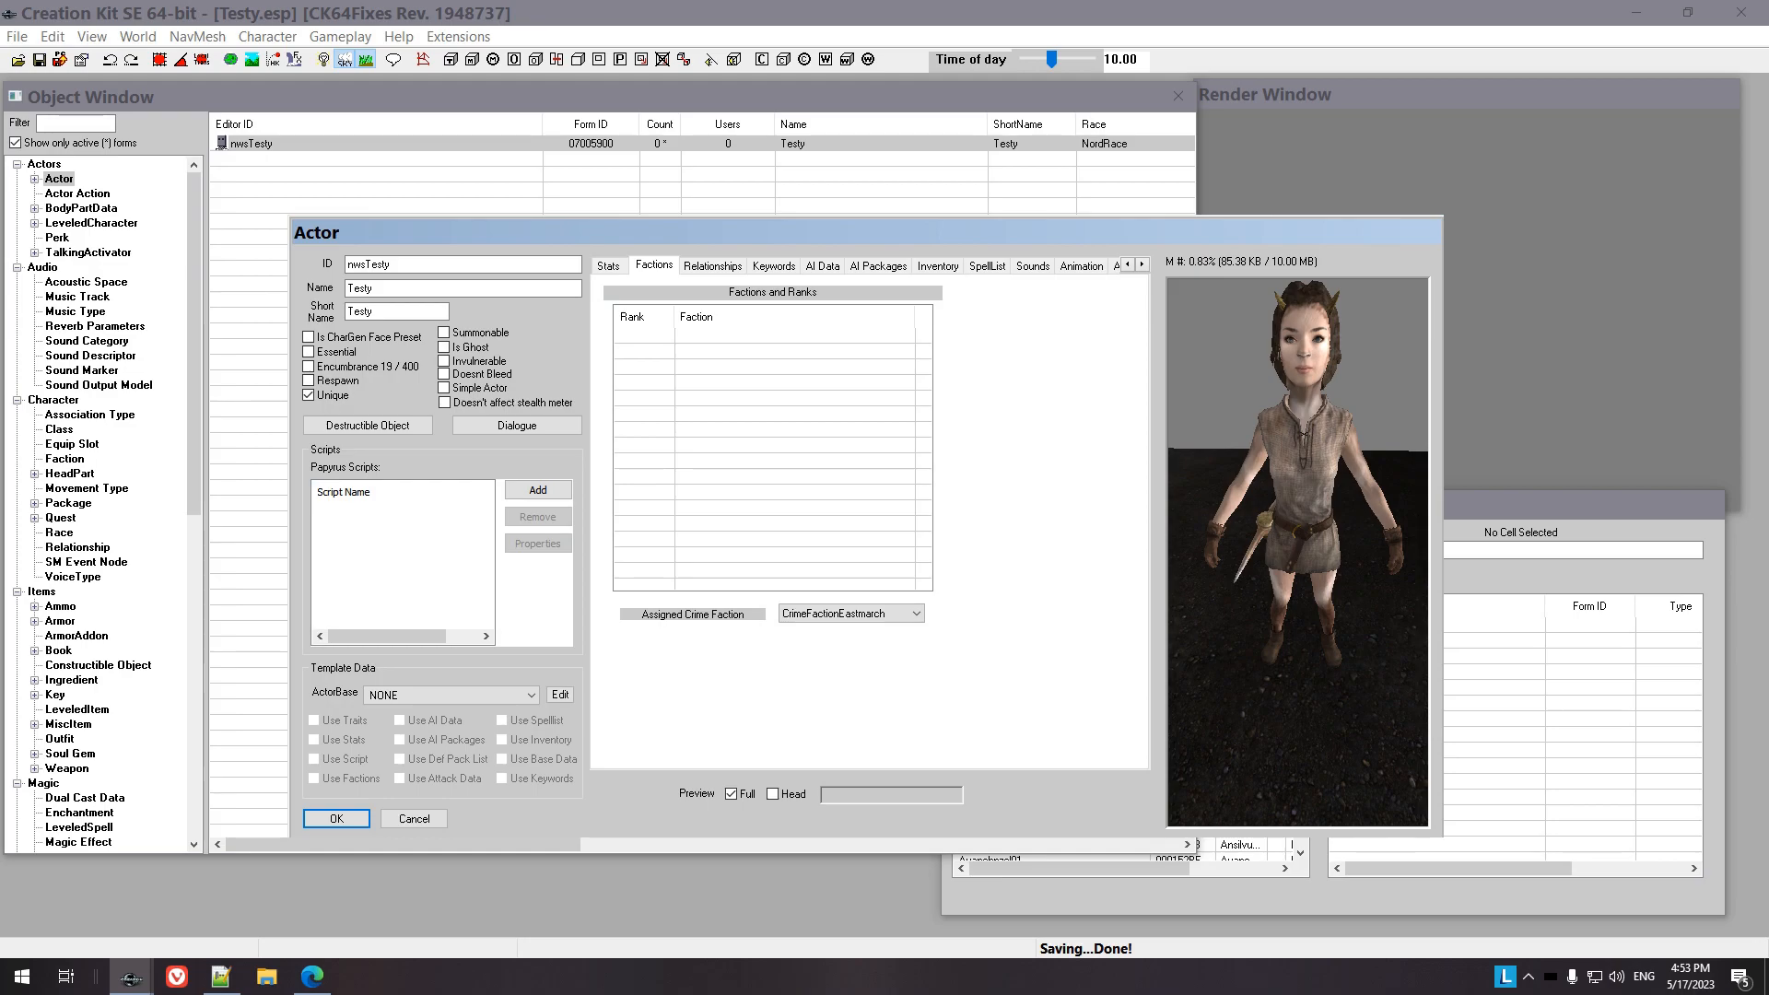
Check the actor's relationships, accept the actor changes and save the Testy plugin
click(712, 265)
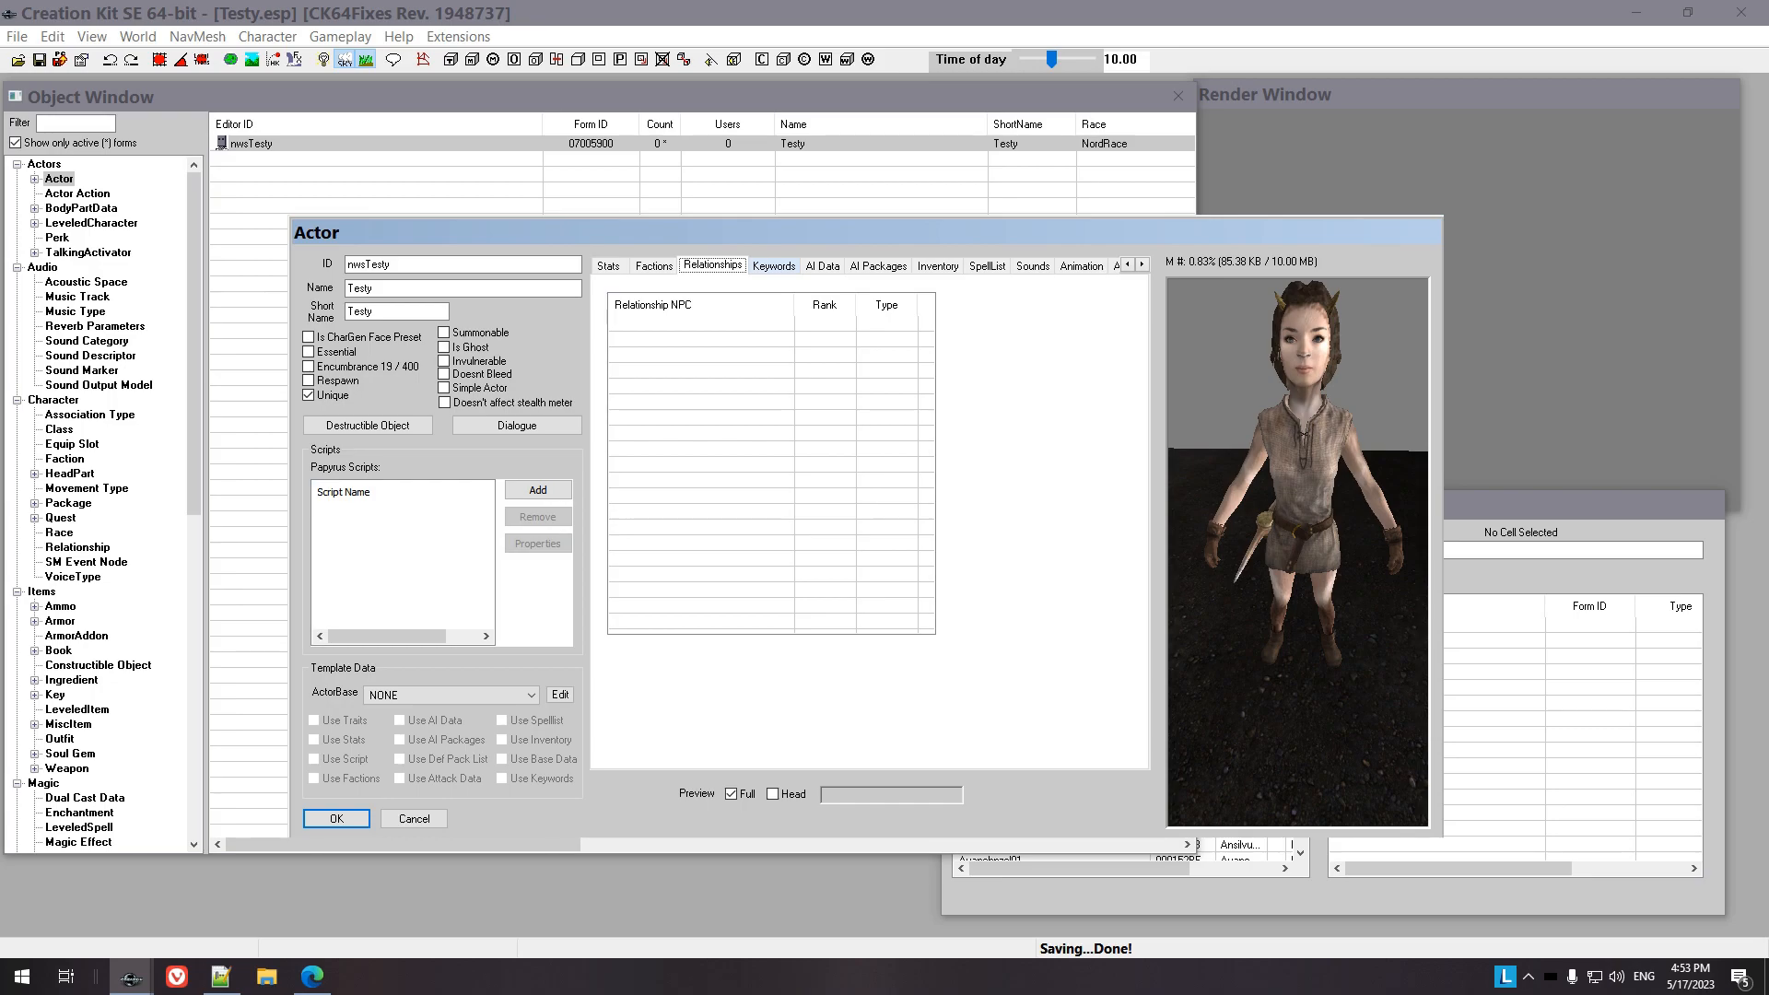
drag(1066, 237, 1070, 220)
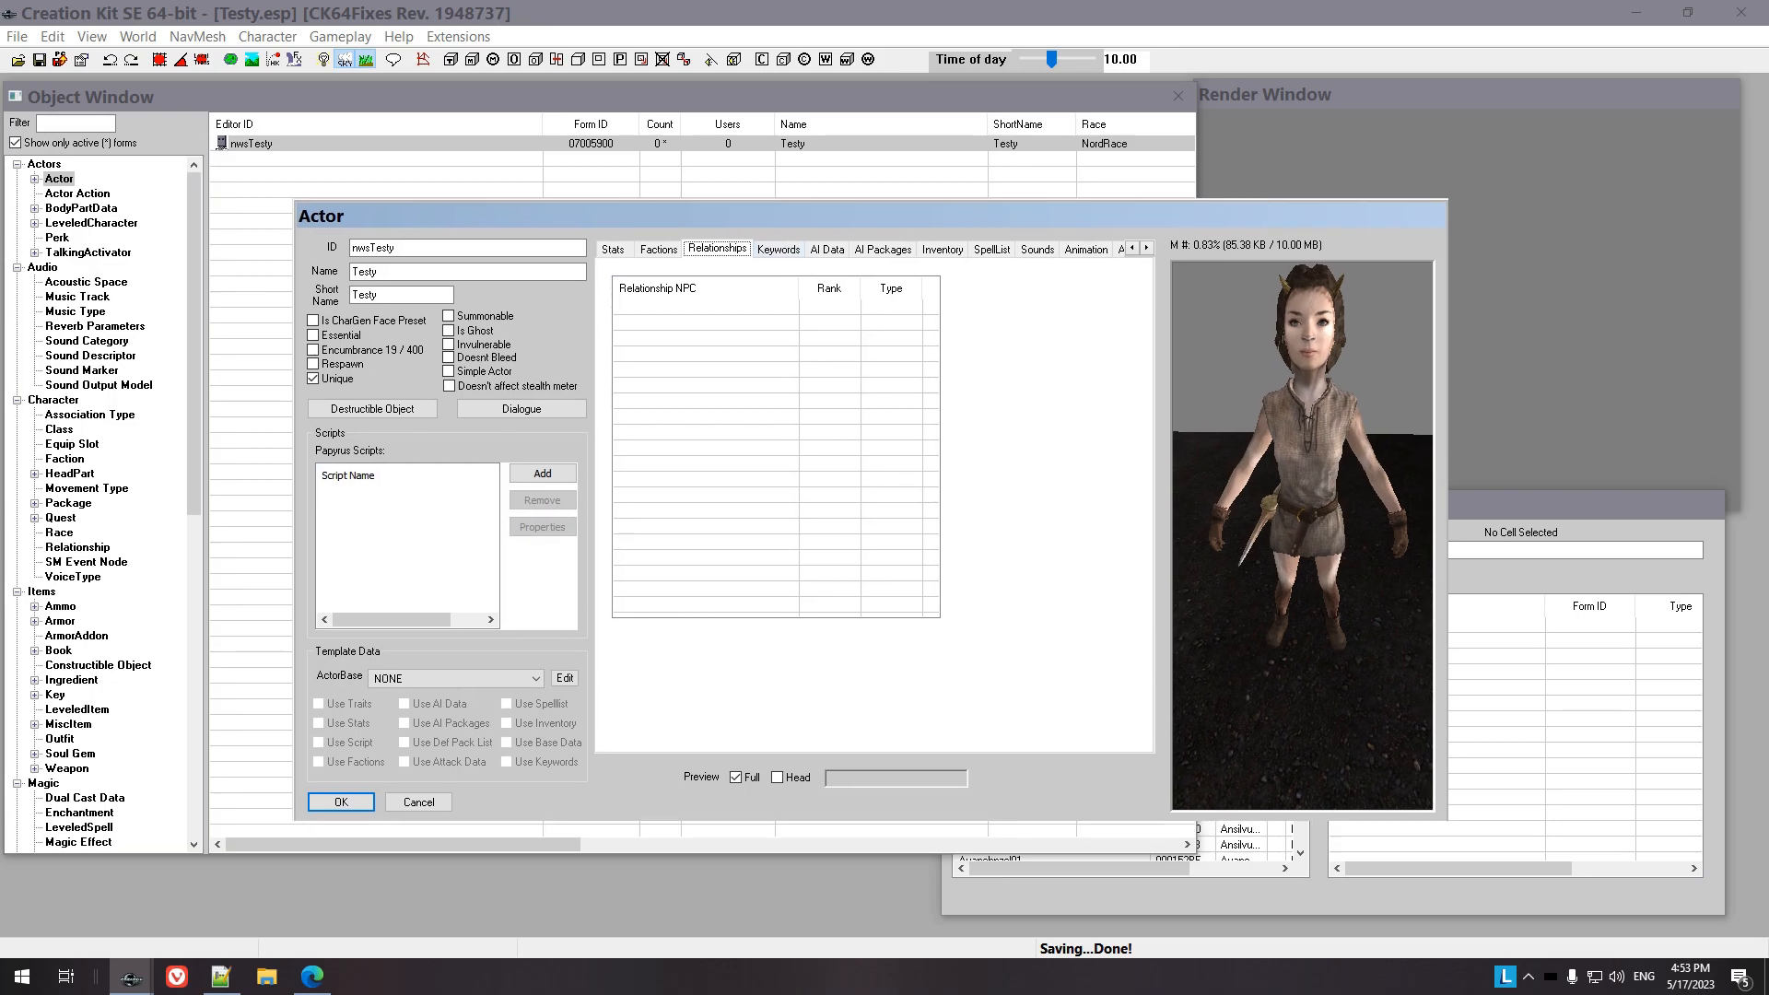
click(341, 801)
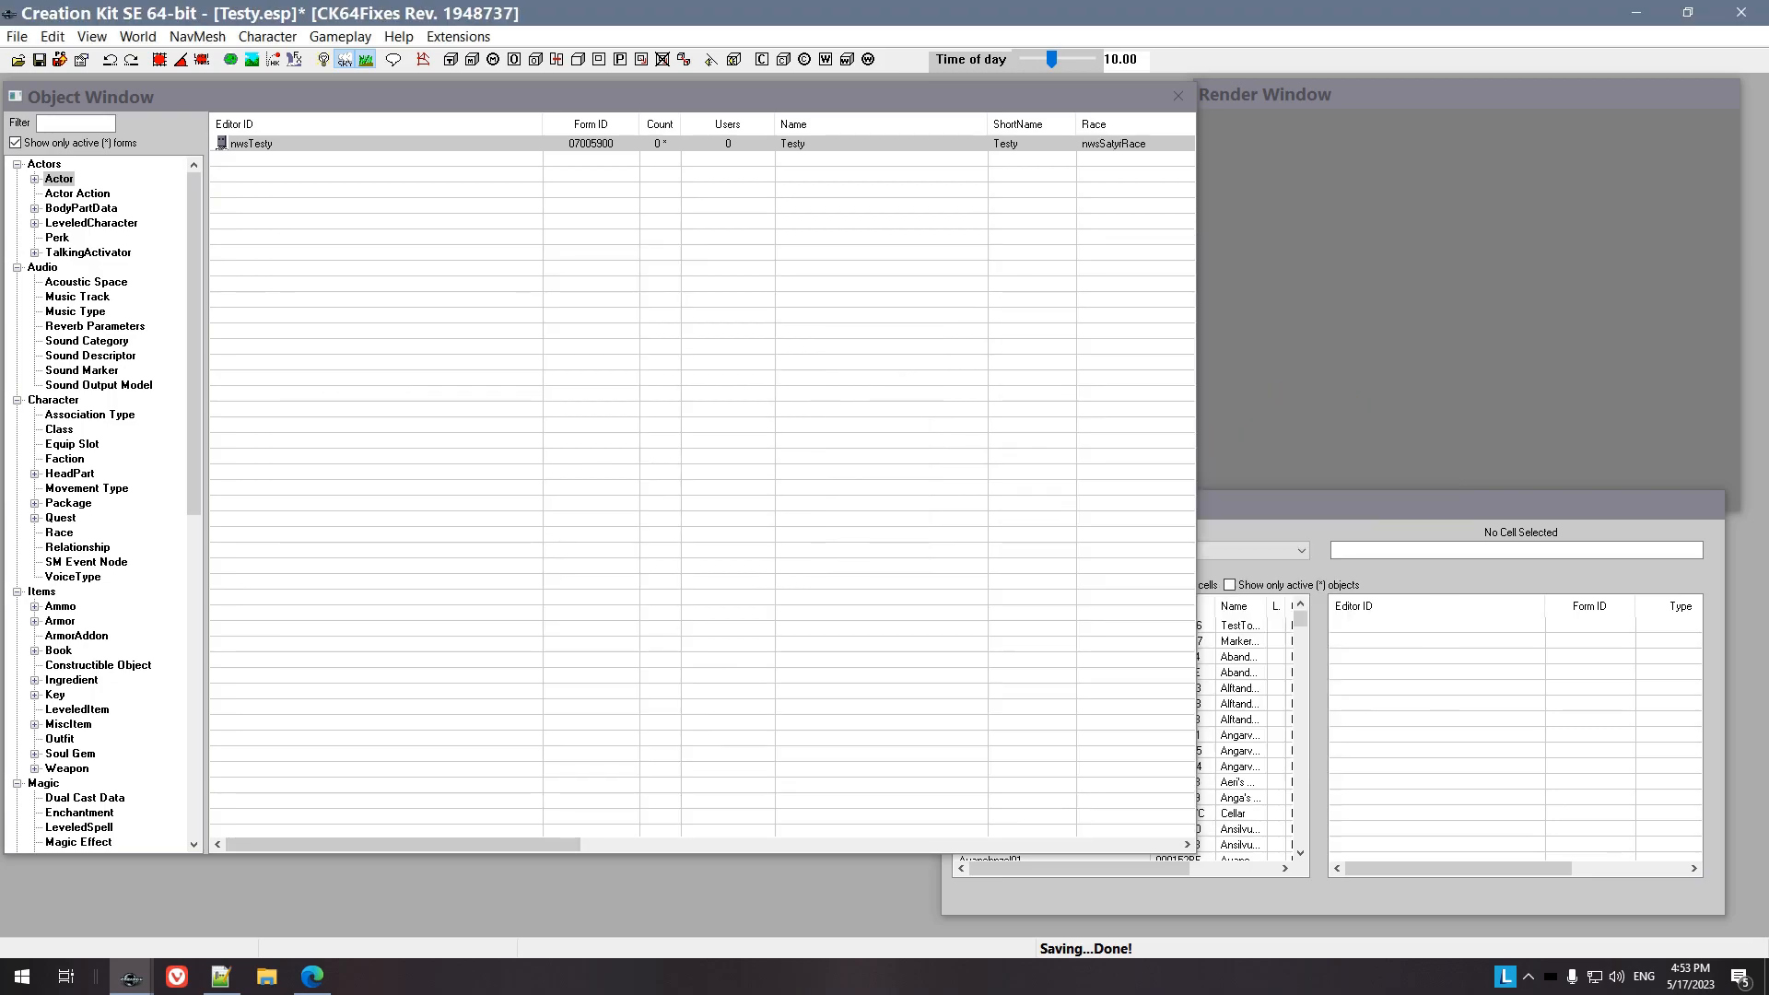
click(17, 36)
click(56, 99)
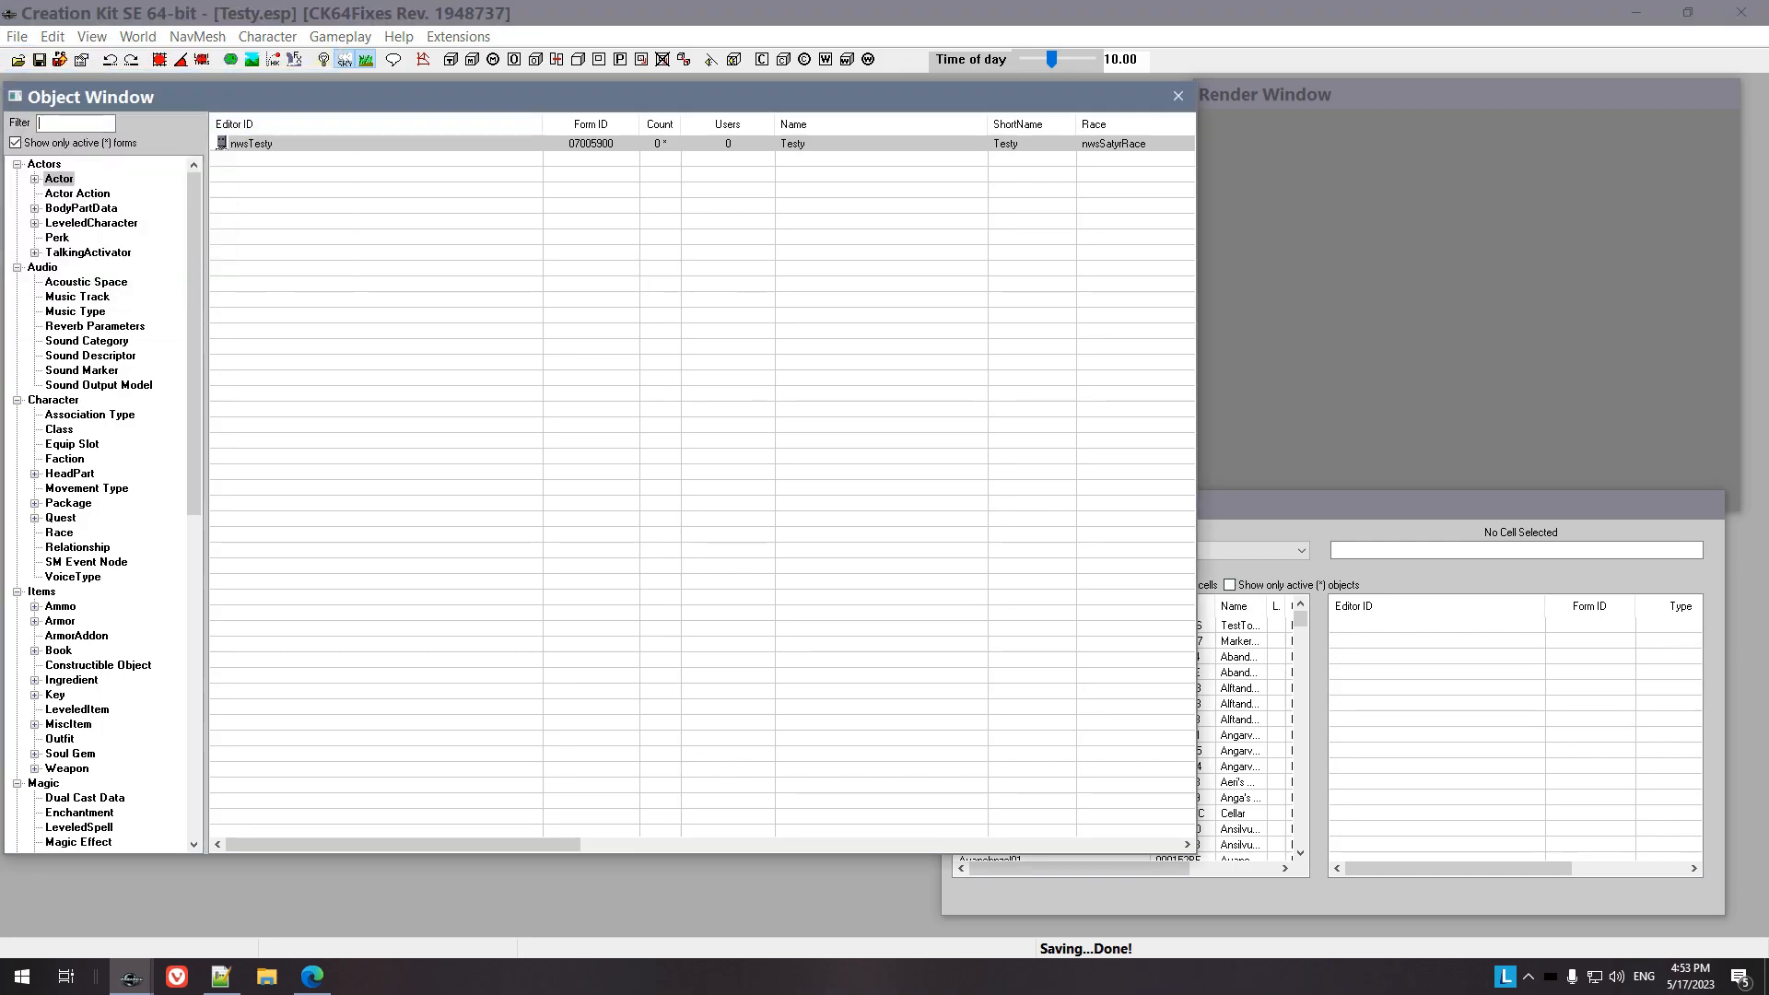
Reopen the nwsTesty actor and copy the script name nwsSatyr_NPC from the notes in Notepad++
double_click(252, 144)
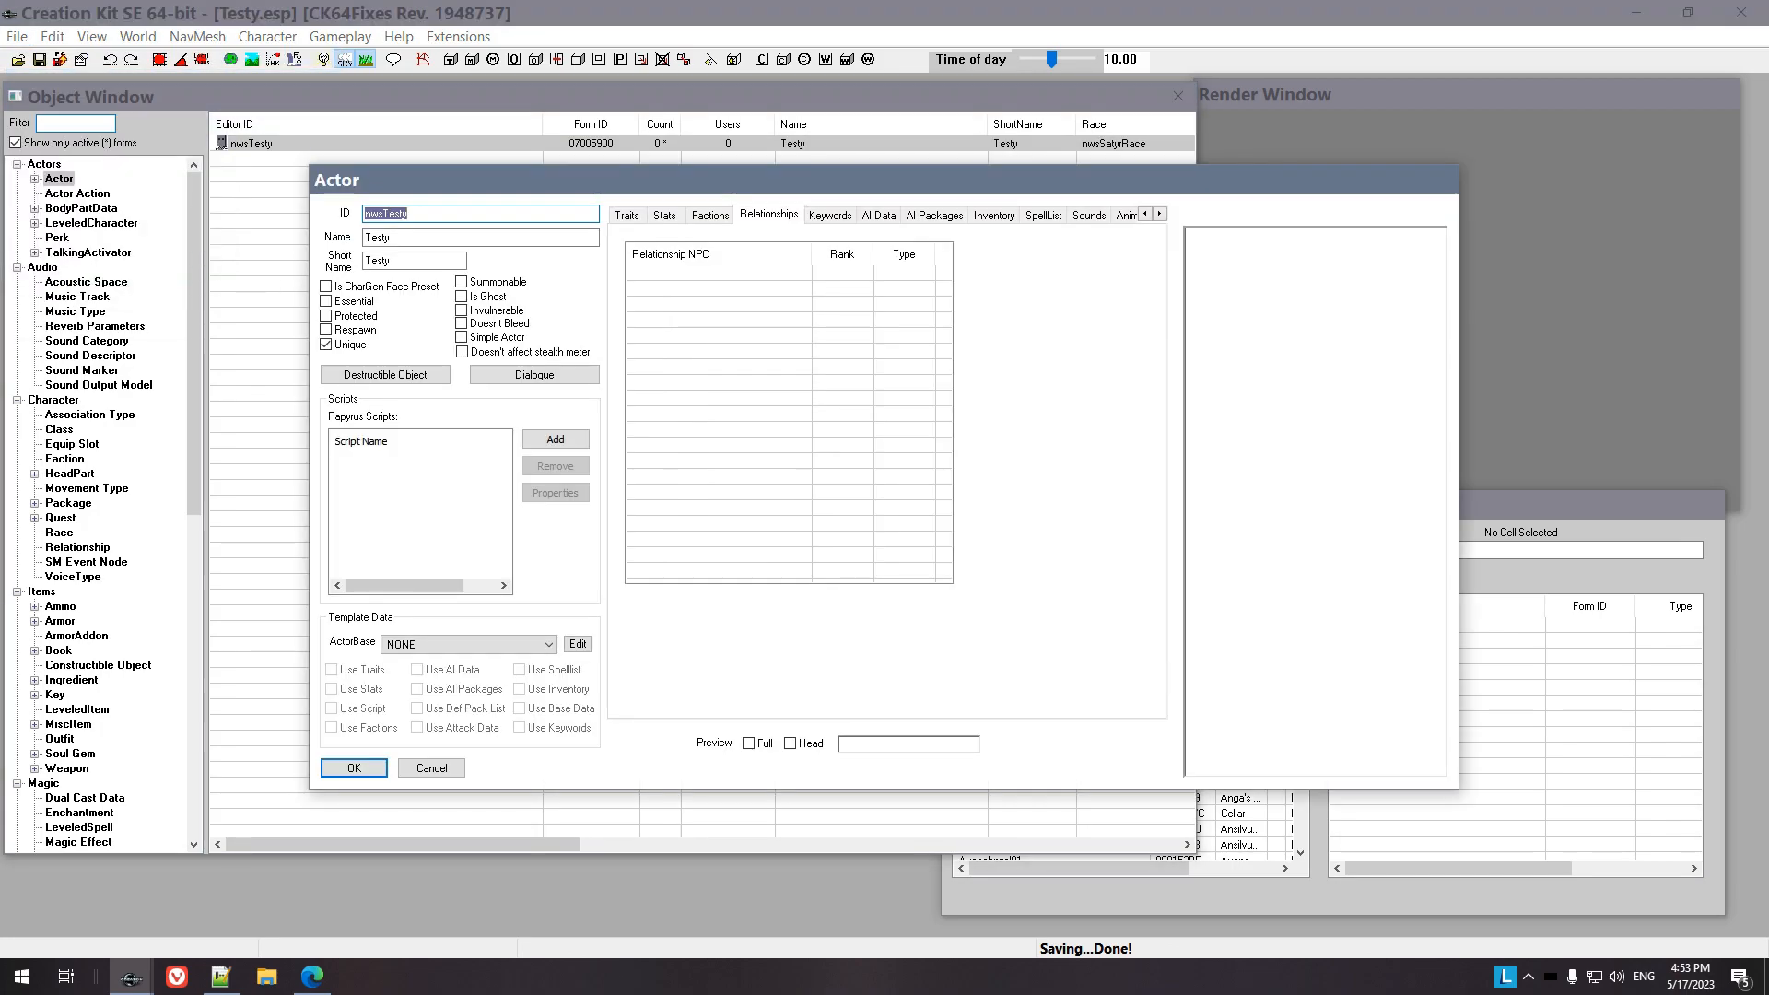
drag(533, 181, 612, 211)
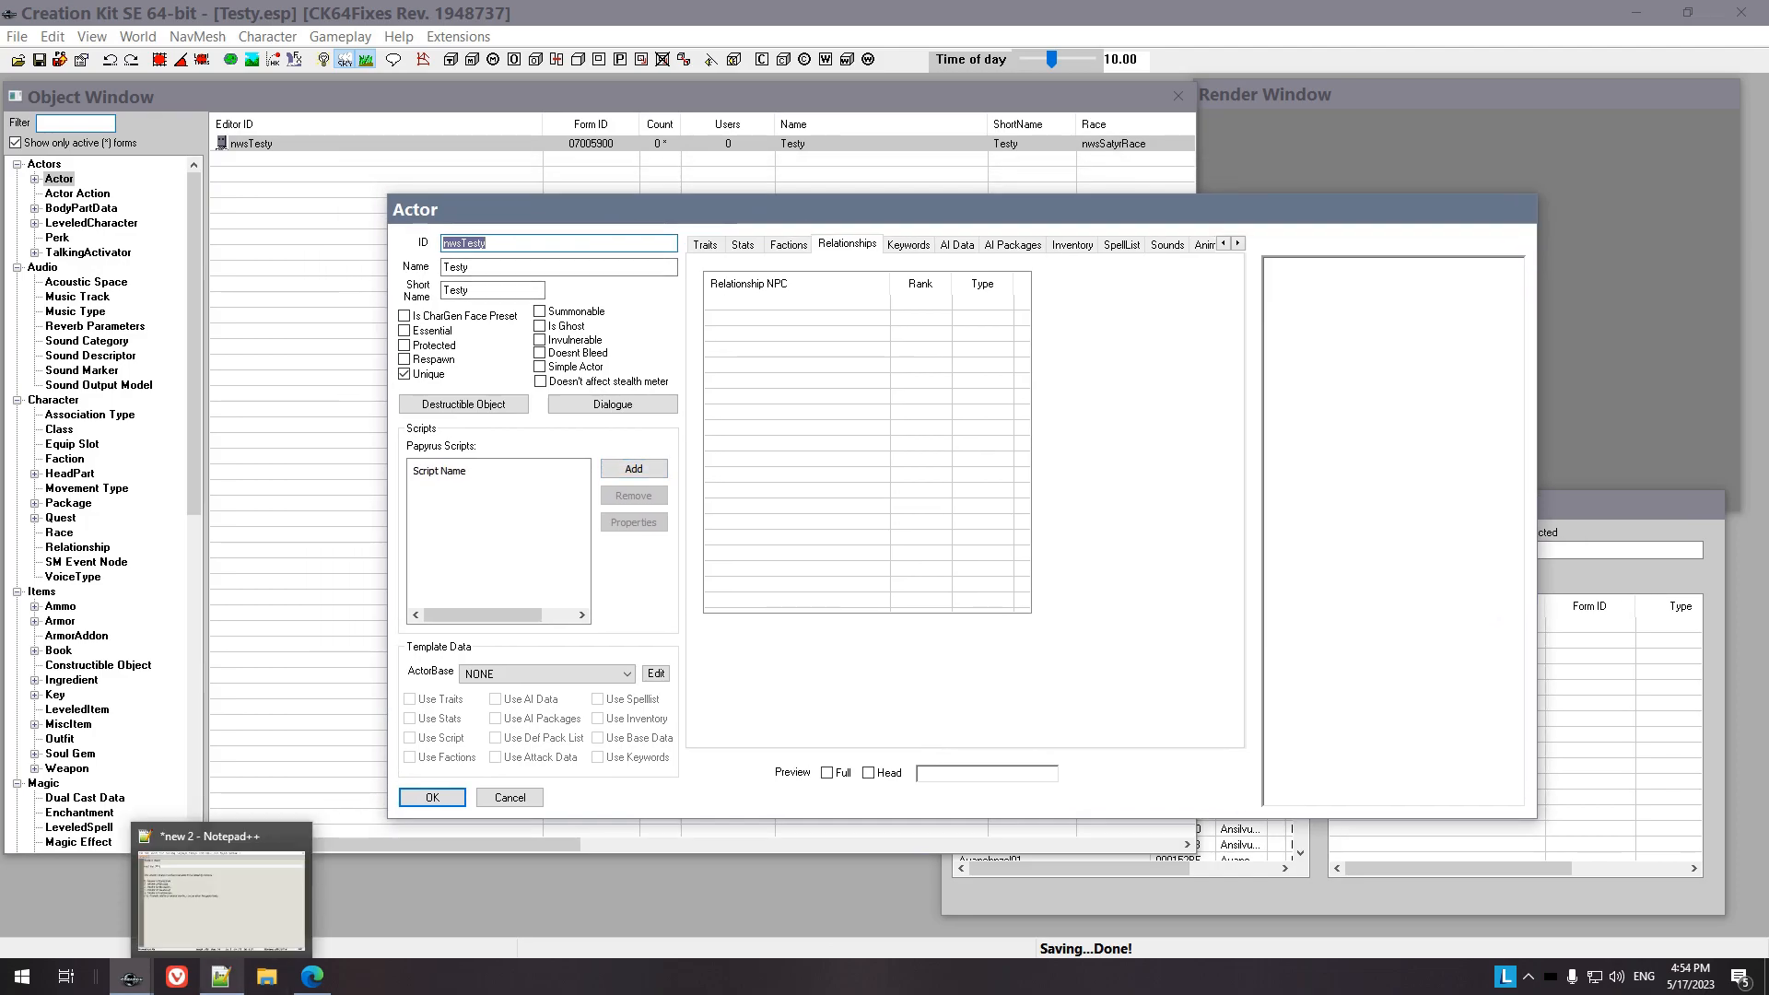
click(220, 977)
double_click(781, 166)
key(ctrl+c)
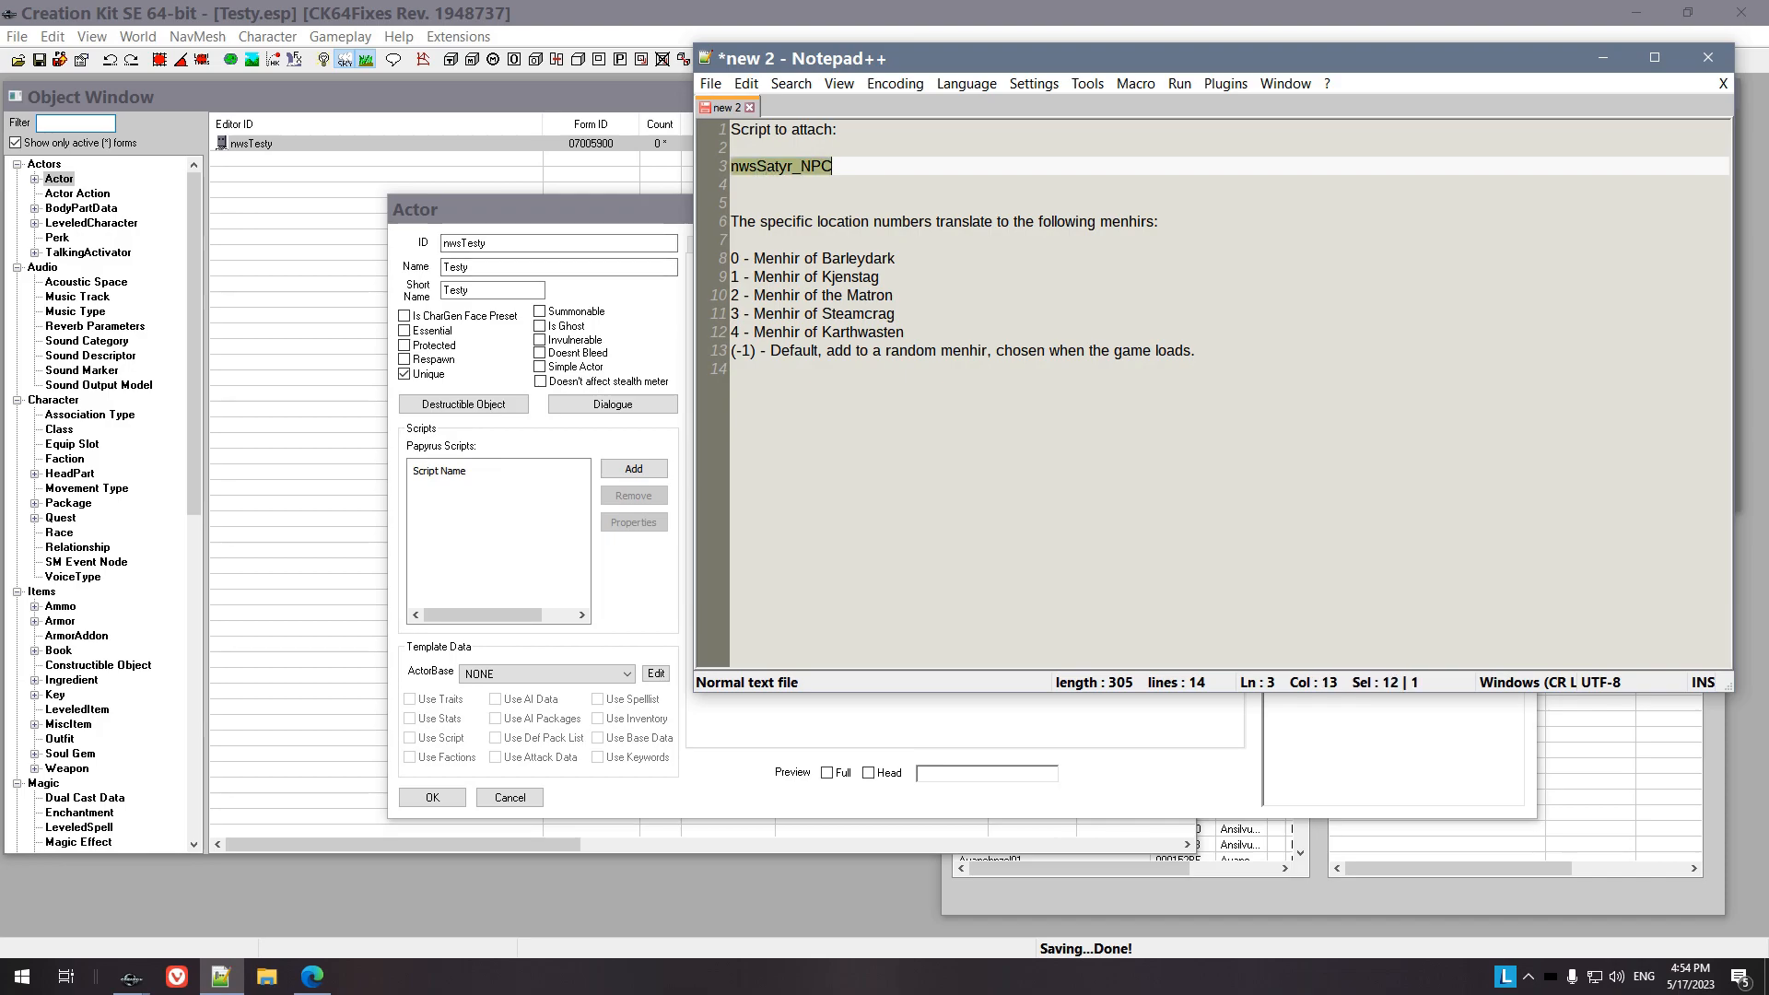
ctrl+scroll(781, 165, up, 3)
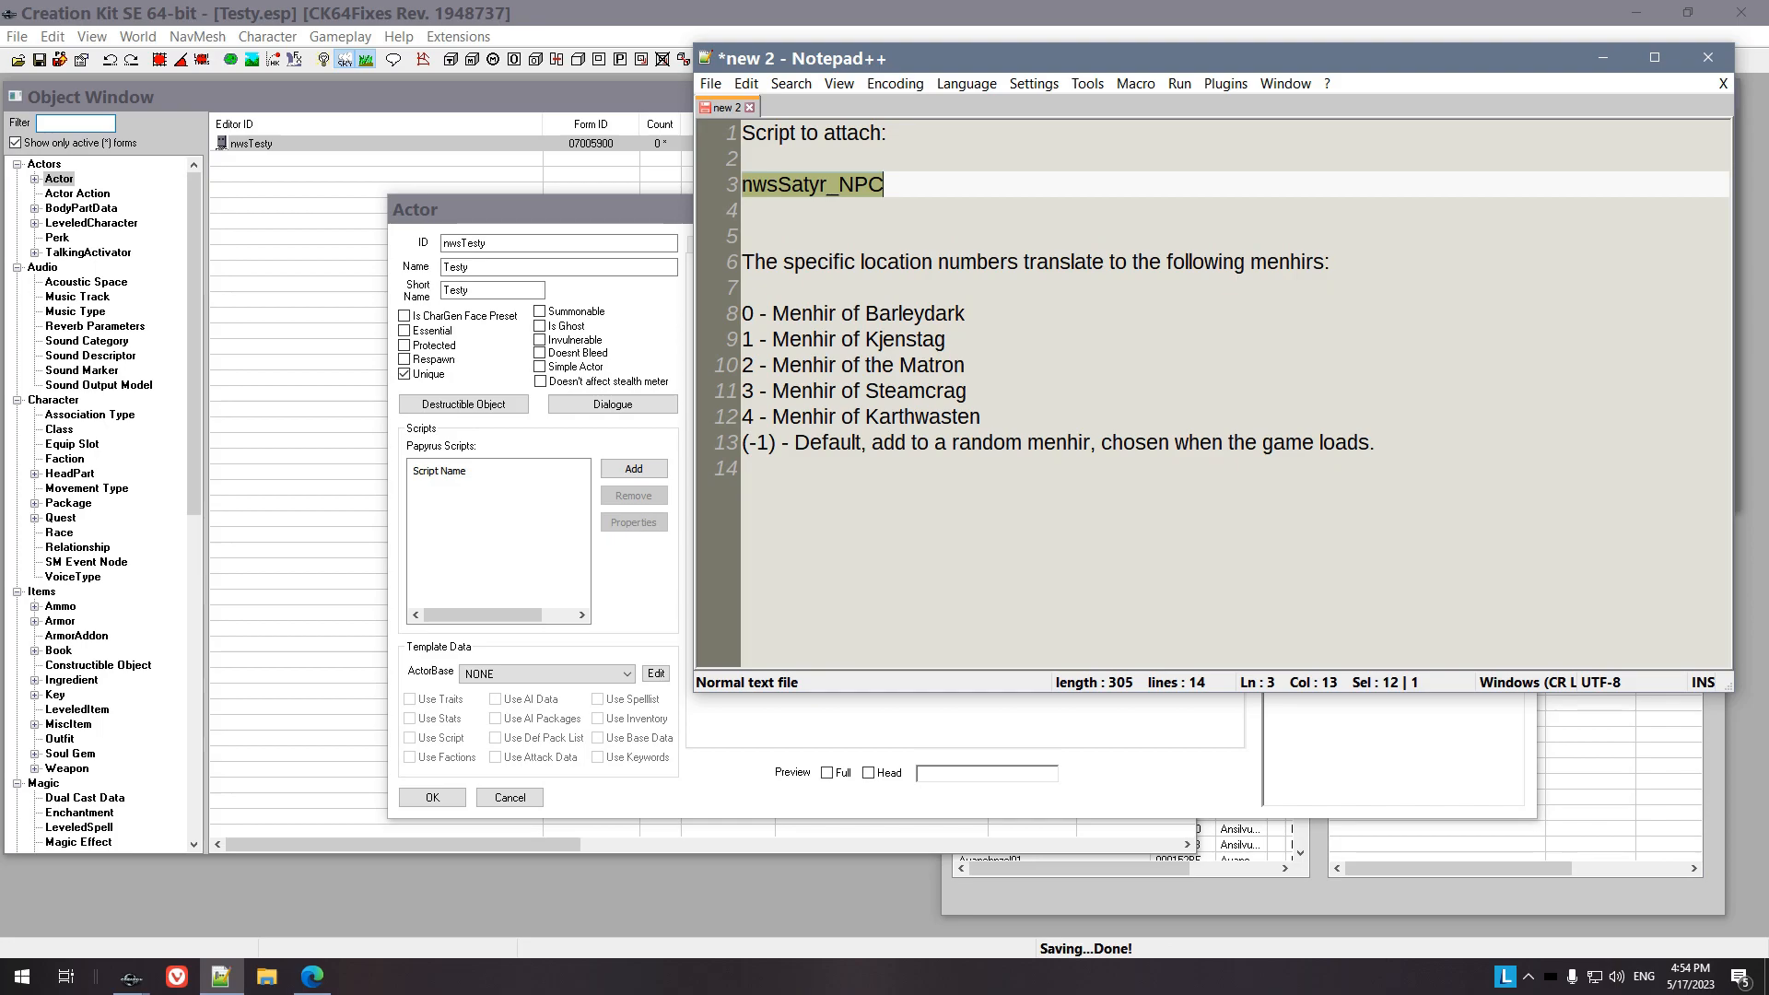
Return to Creation Kit and attach the script nwsSatyr_NPC to the nwsTesty actor
key(alt+Tab)
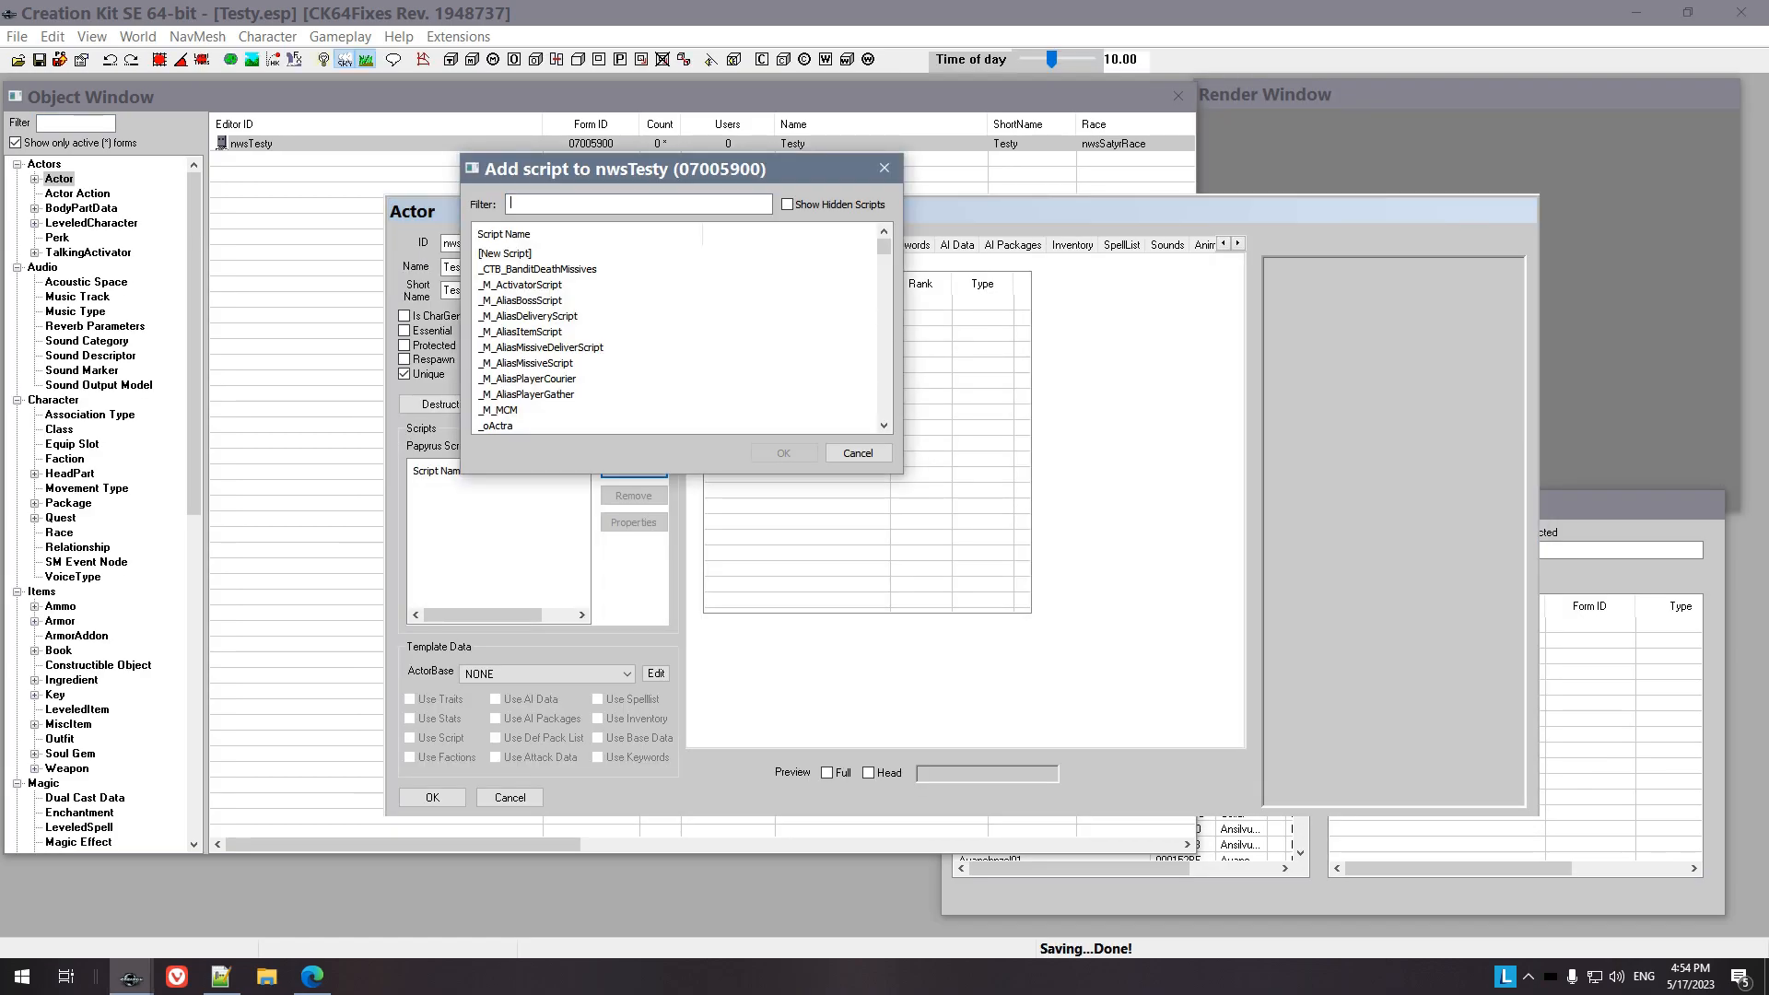
key(ctrl+v)
key(Down)
key(Return)
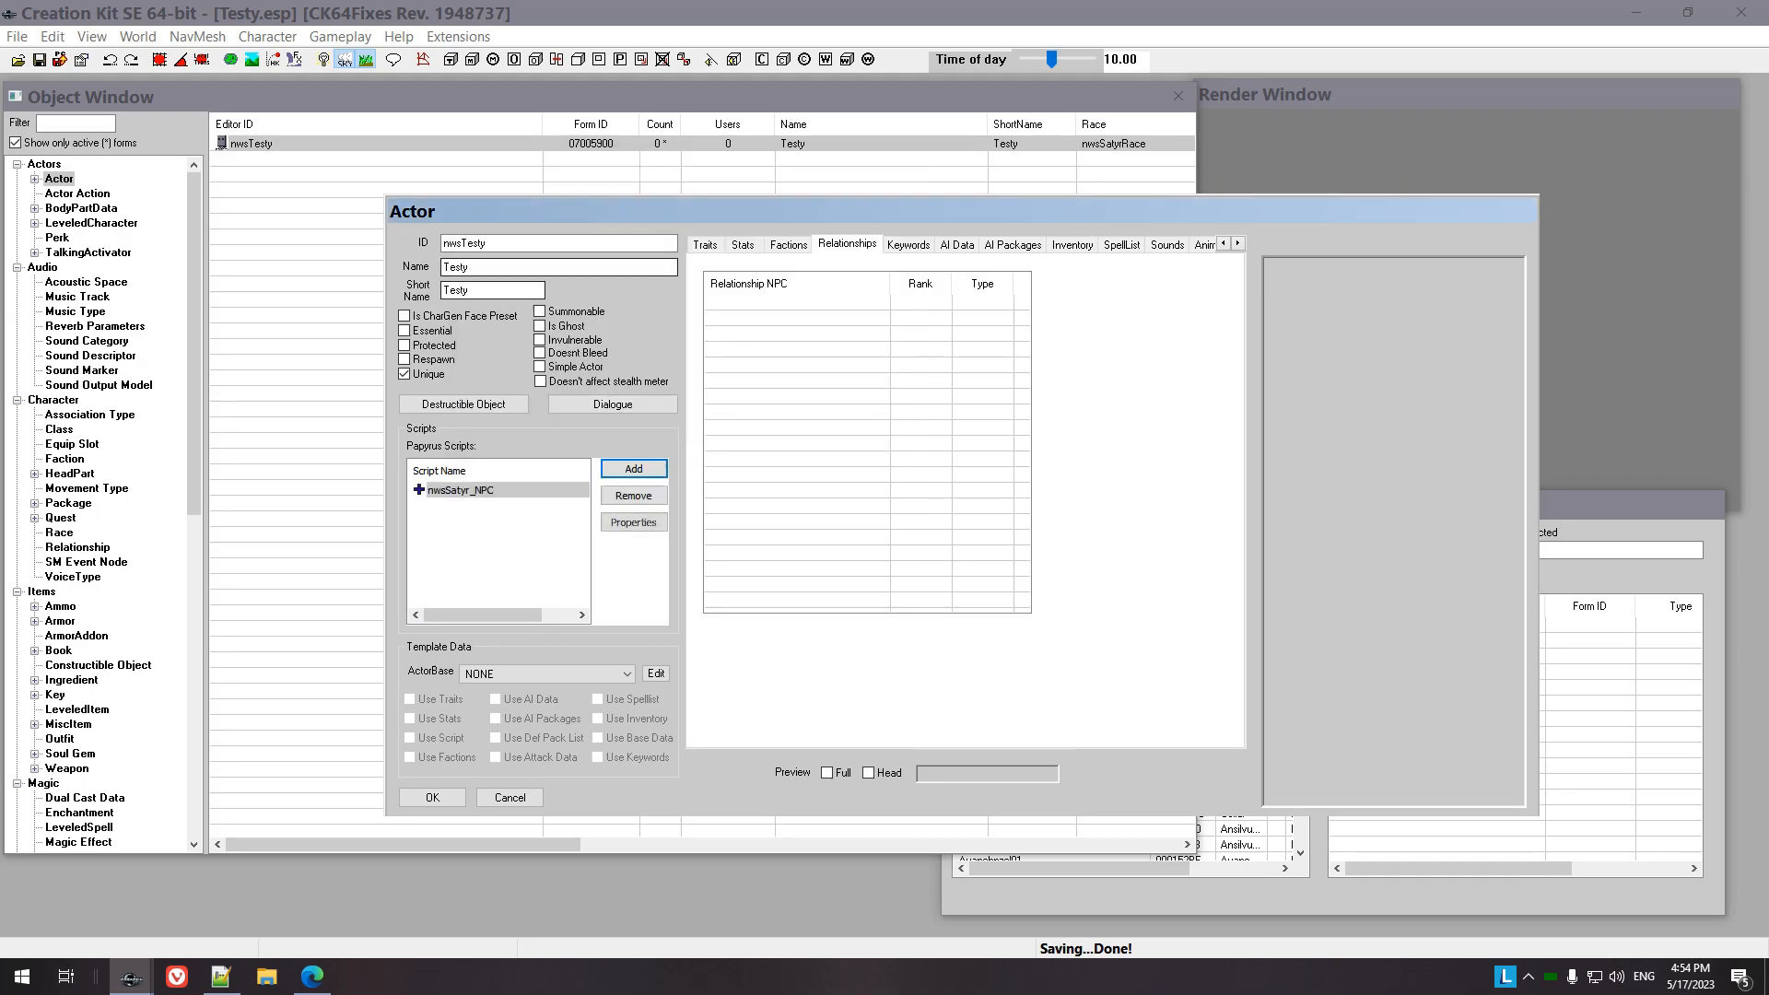
Open the nwsSatyr_NPC script's properties and fill the nwsSatyrFollower property with the nwsSatyrFollower quest
click(634, 522)
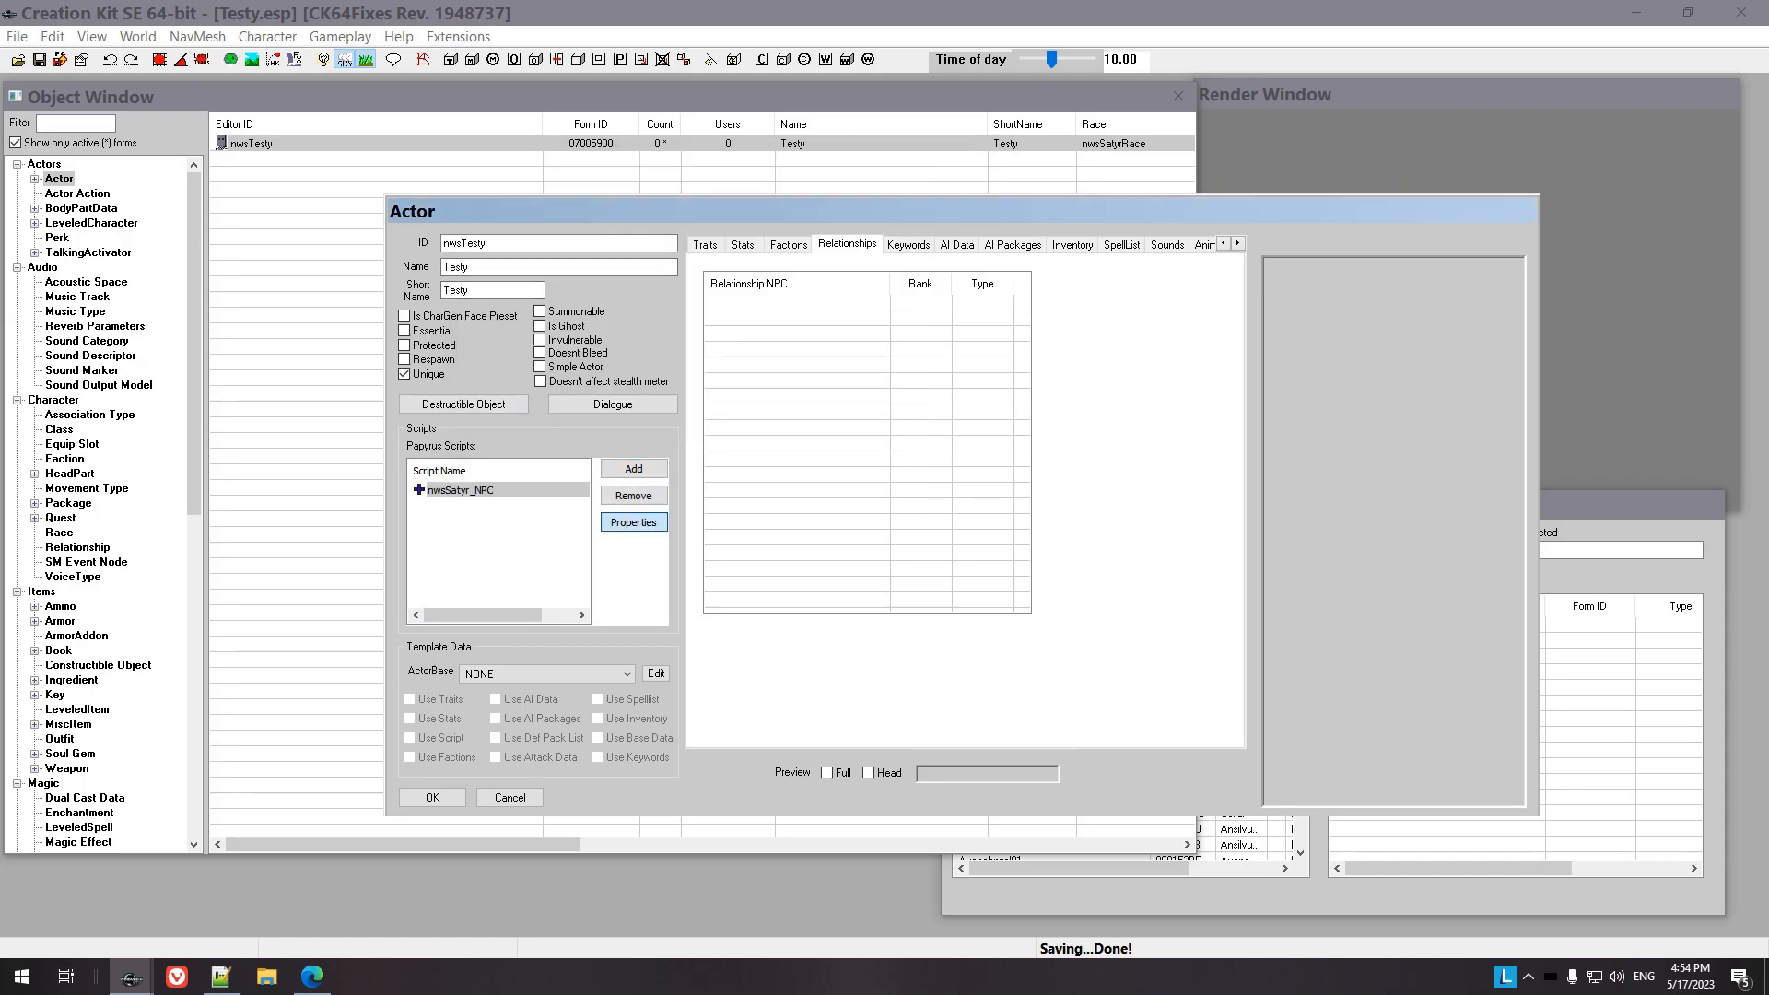
key(space)
key(Return)
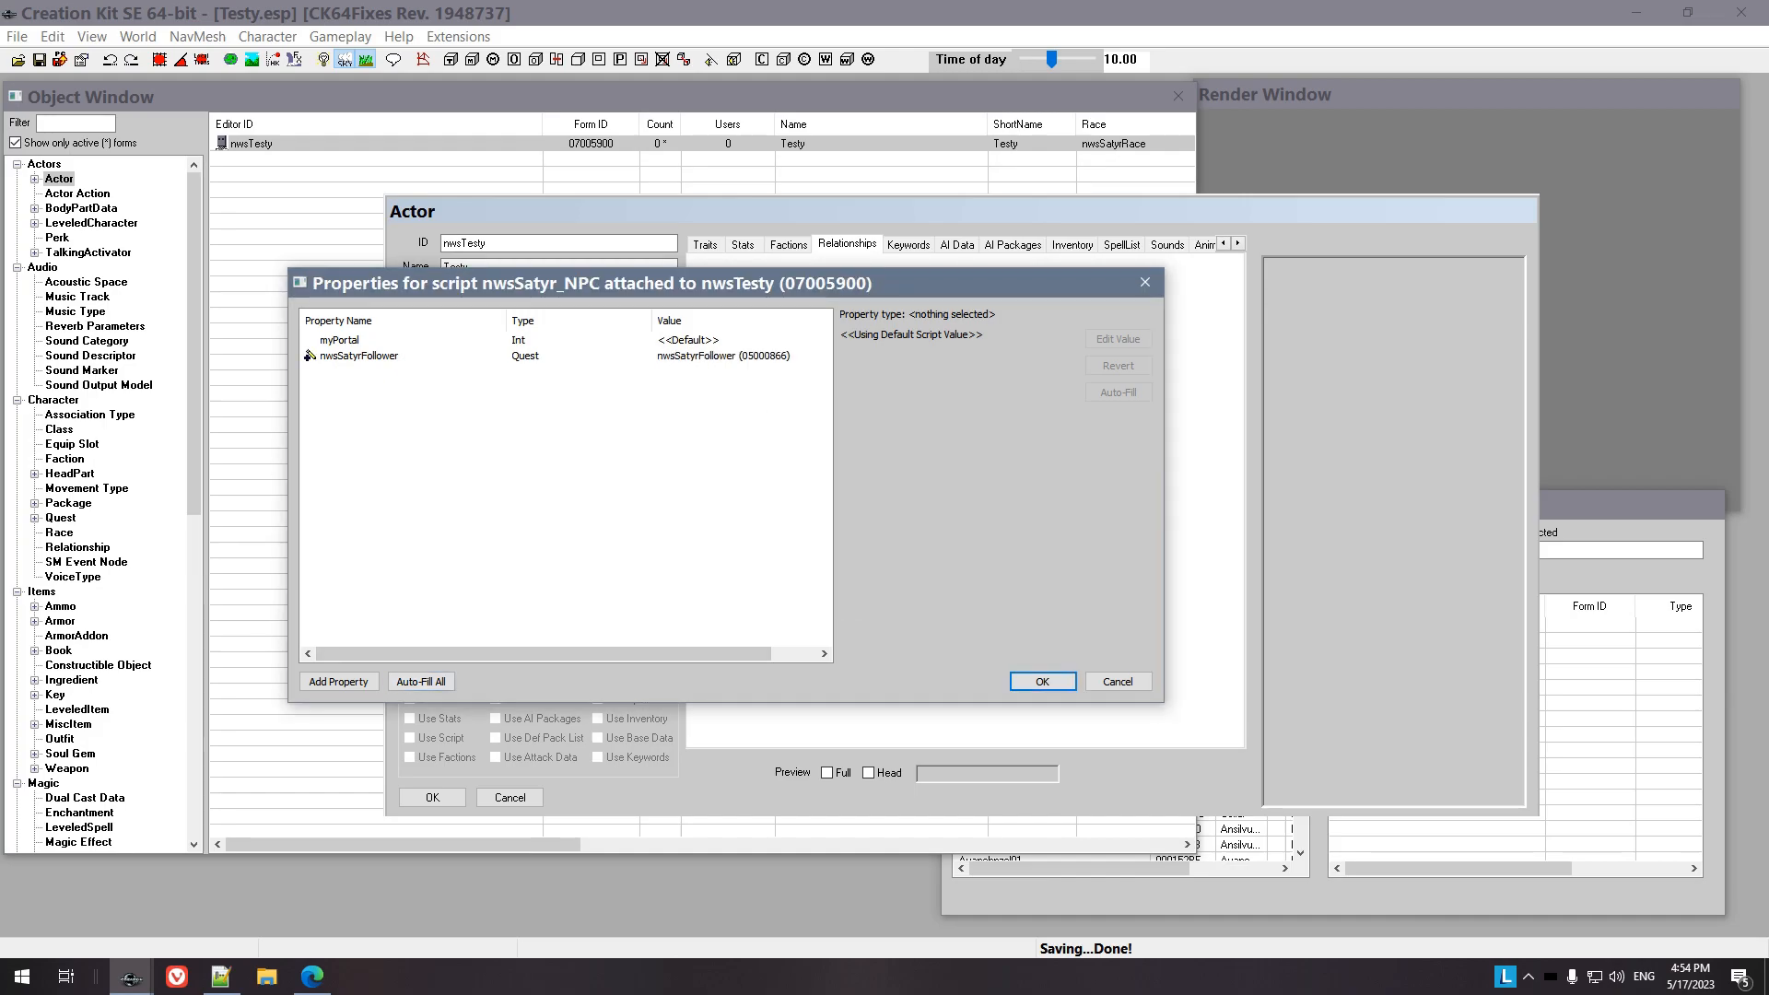
drag(726, 286, 776, 280)
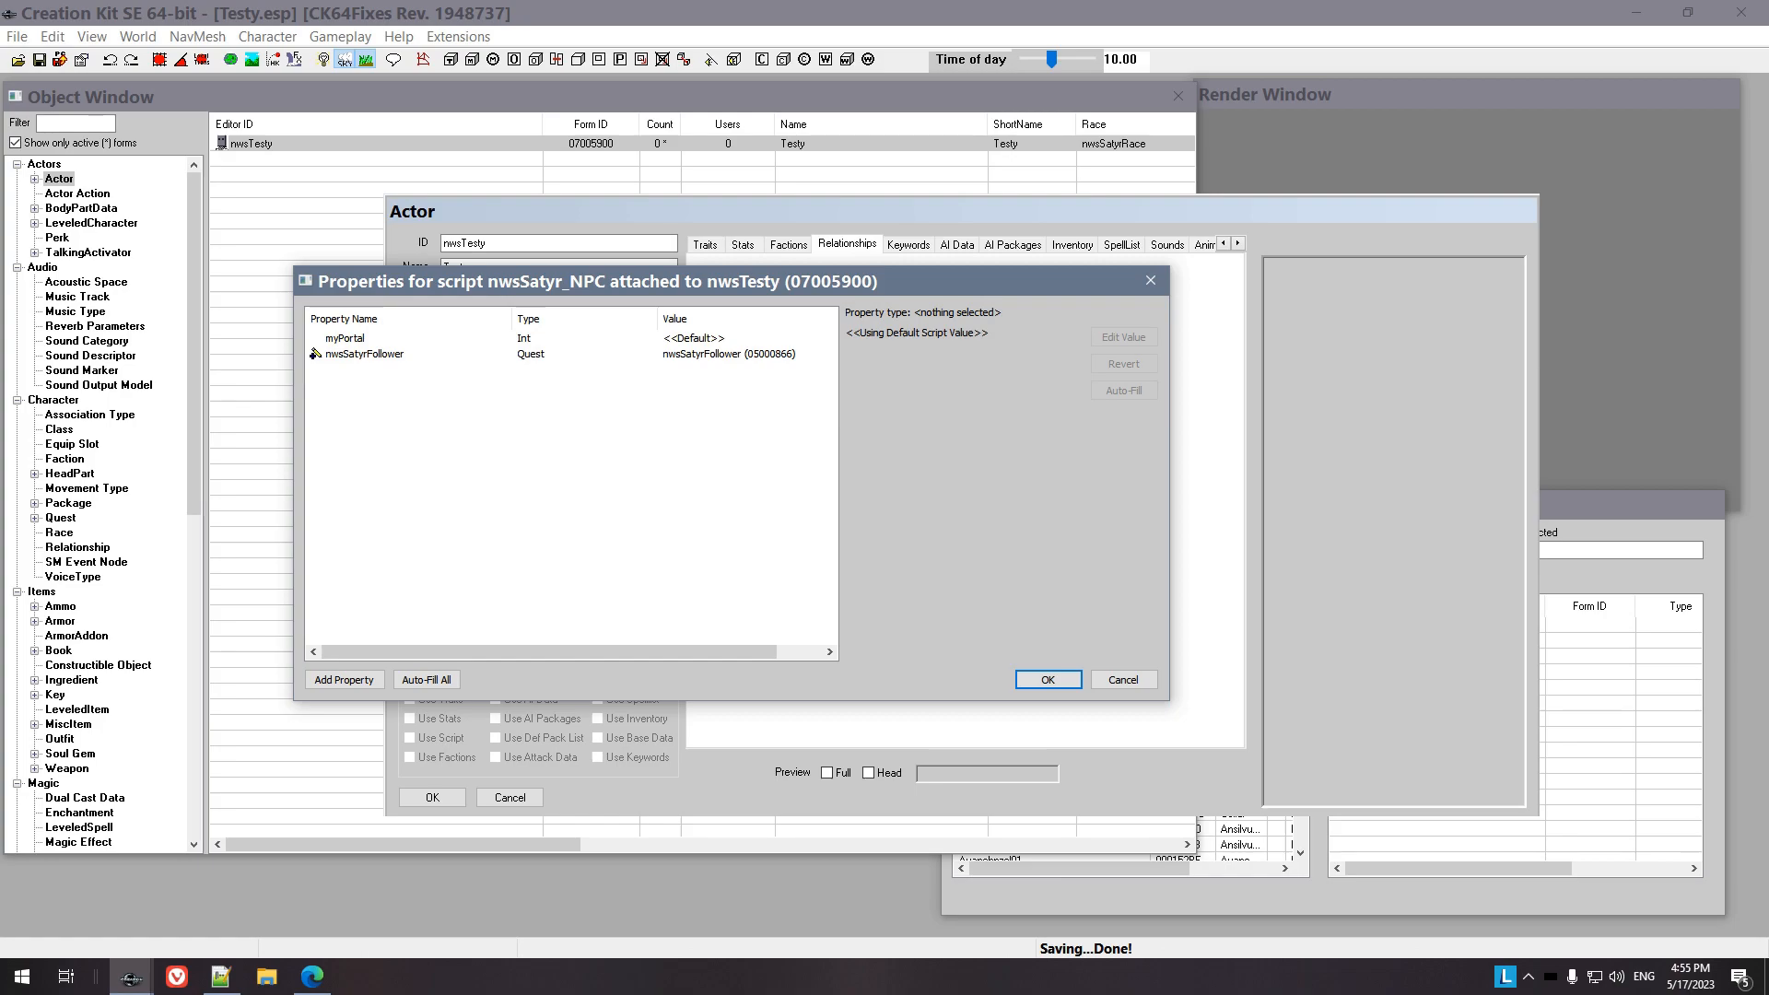
Consult the menhir location numbers in Notepad++ for the myPortal property, keep its default value and confirm the script properties
click(344, 339)
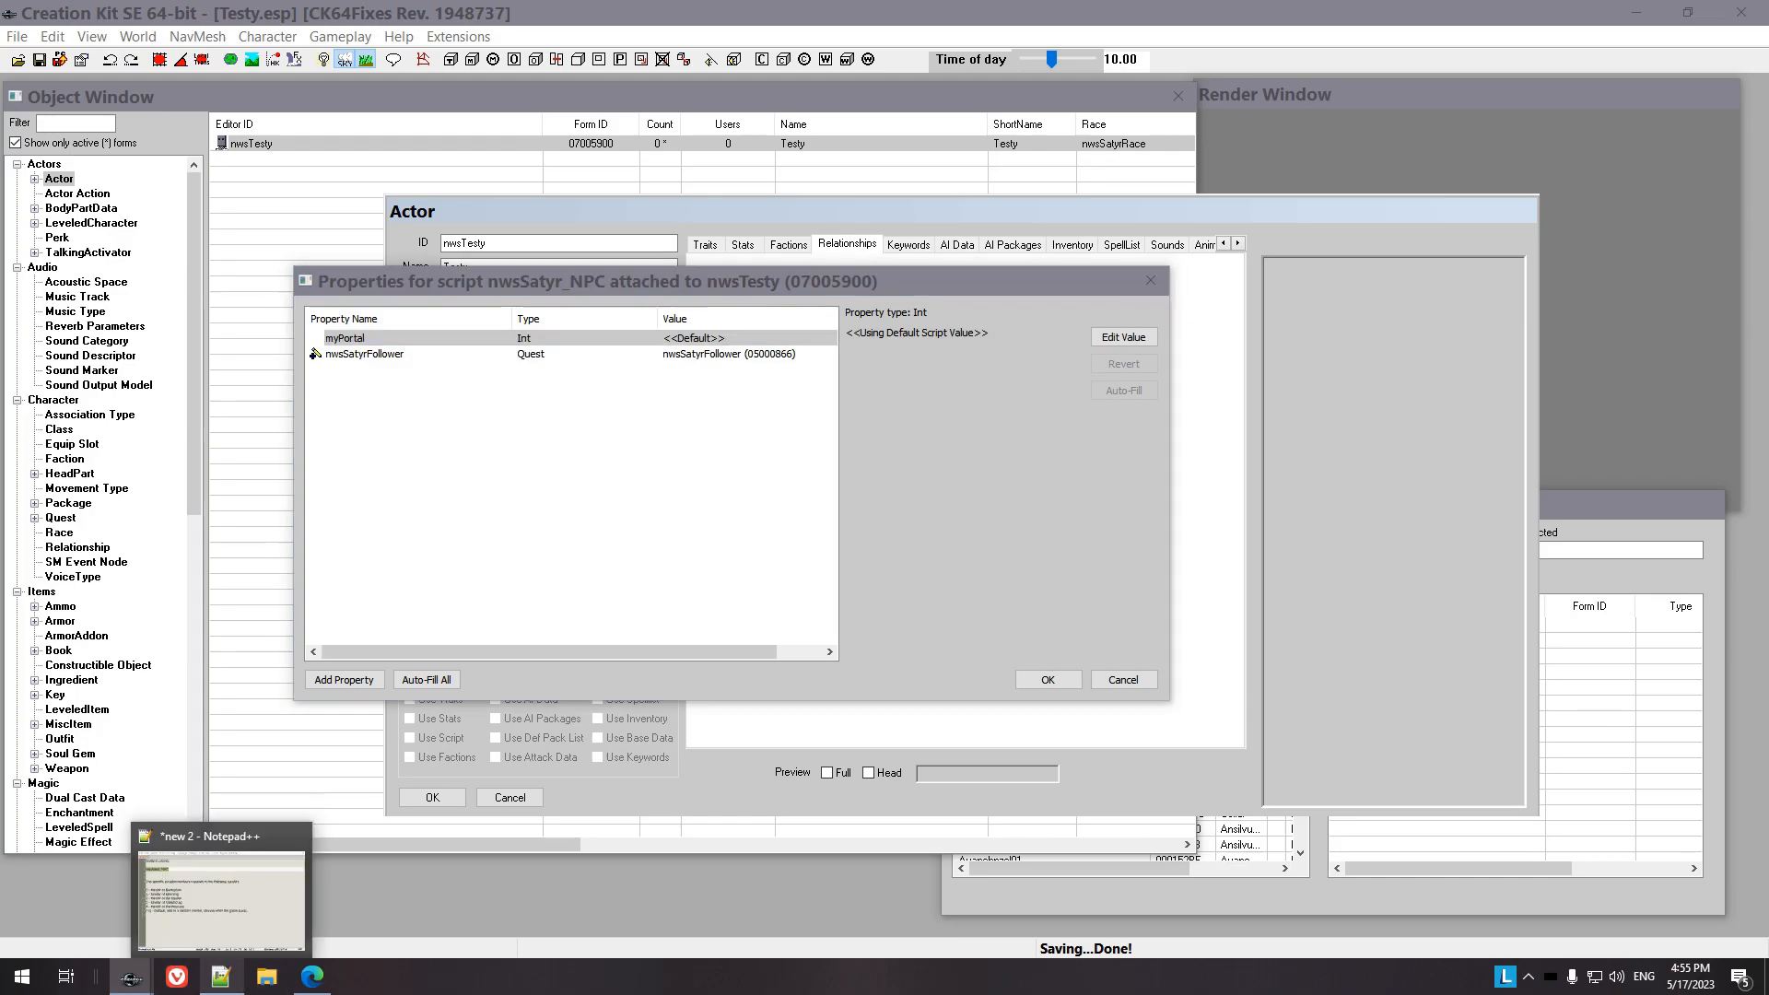
click(221, 976)
drag(950, 60, 625, 74)
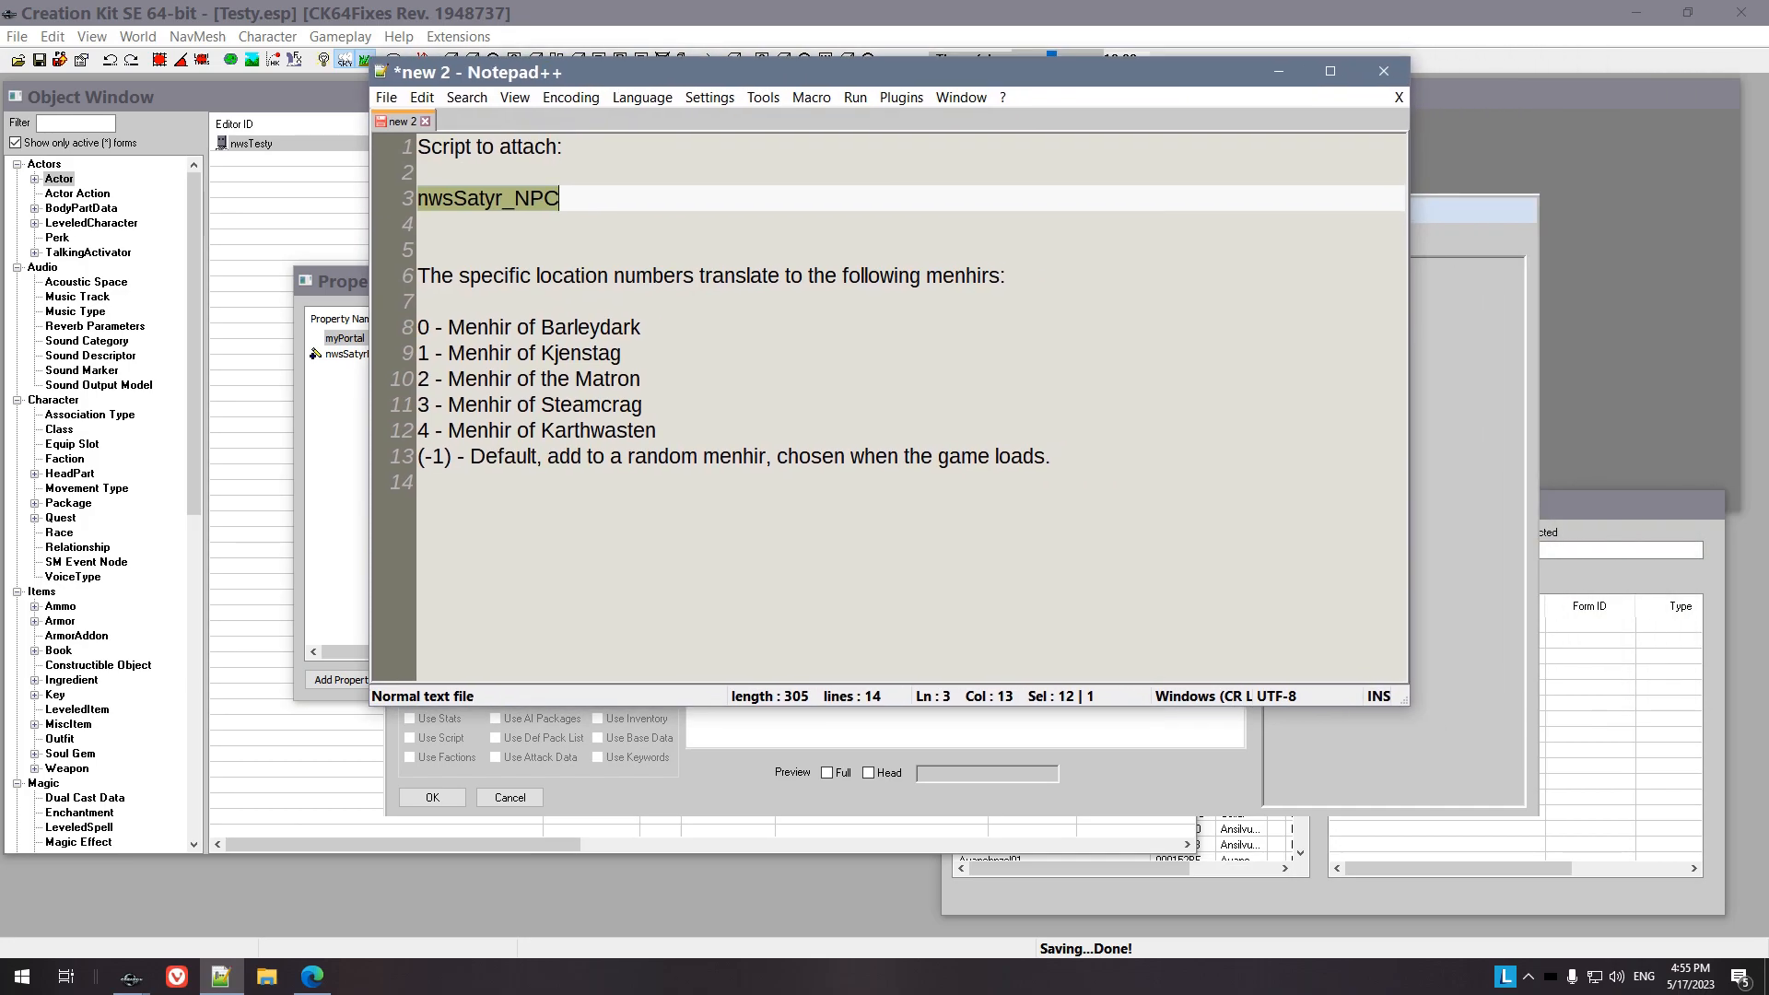
key(alt+Tab)
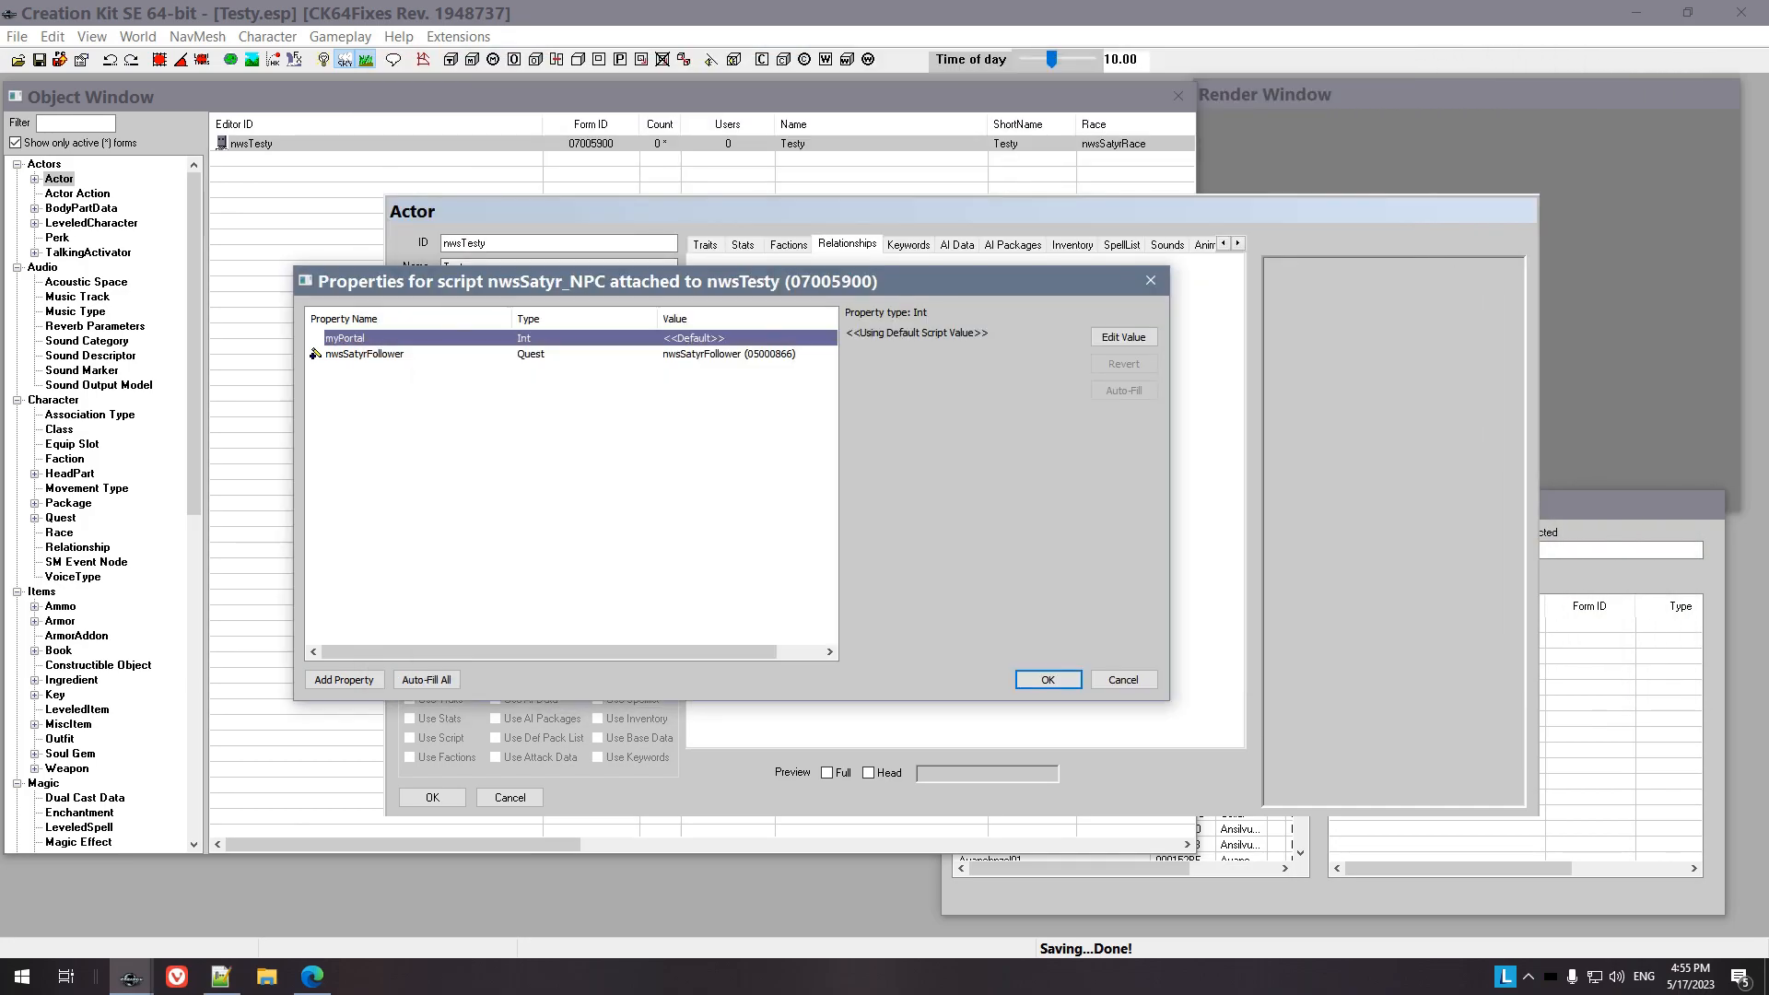
drag(706, 293, 734, 287)
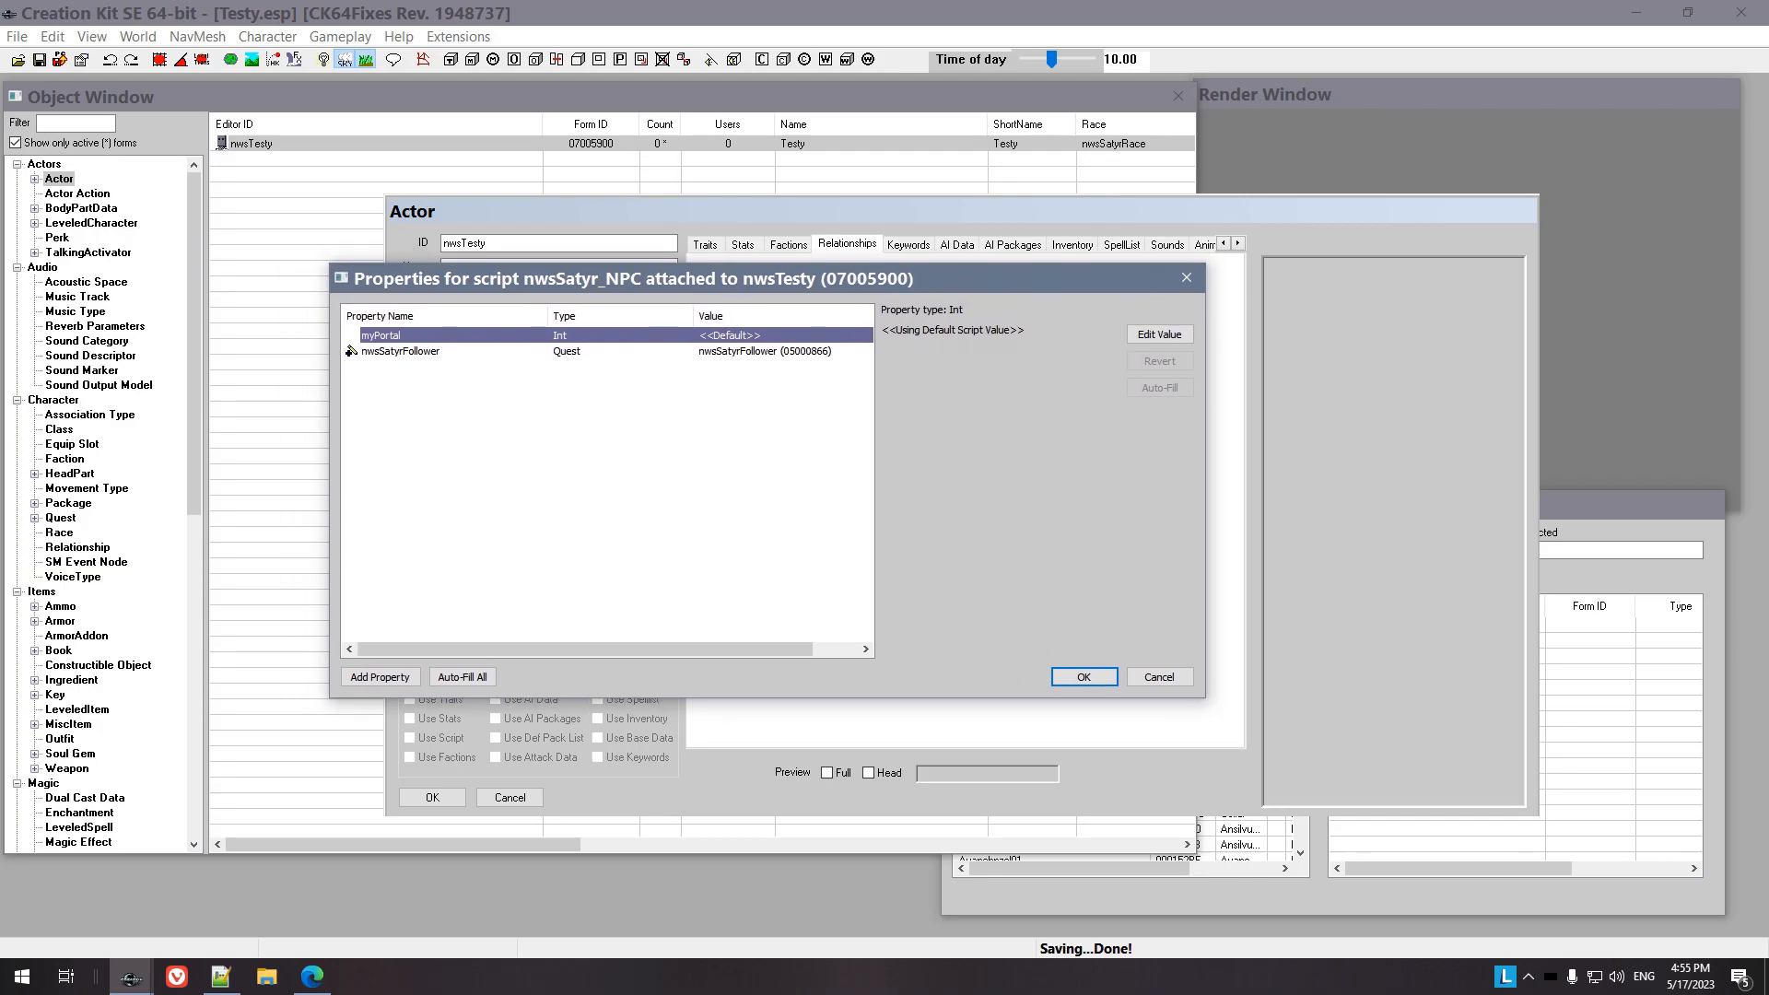
click(1084, 676)
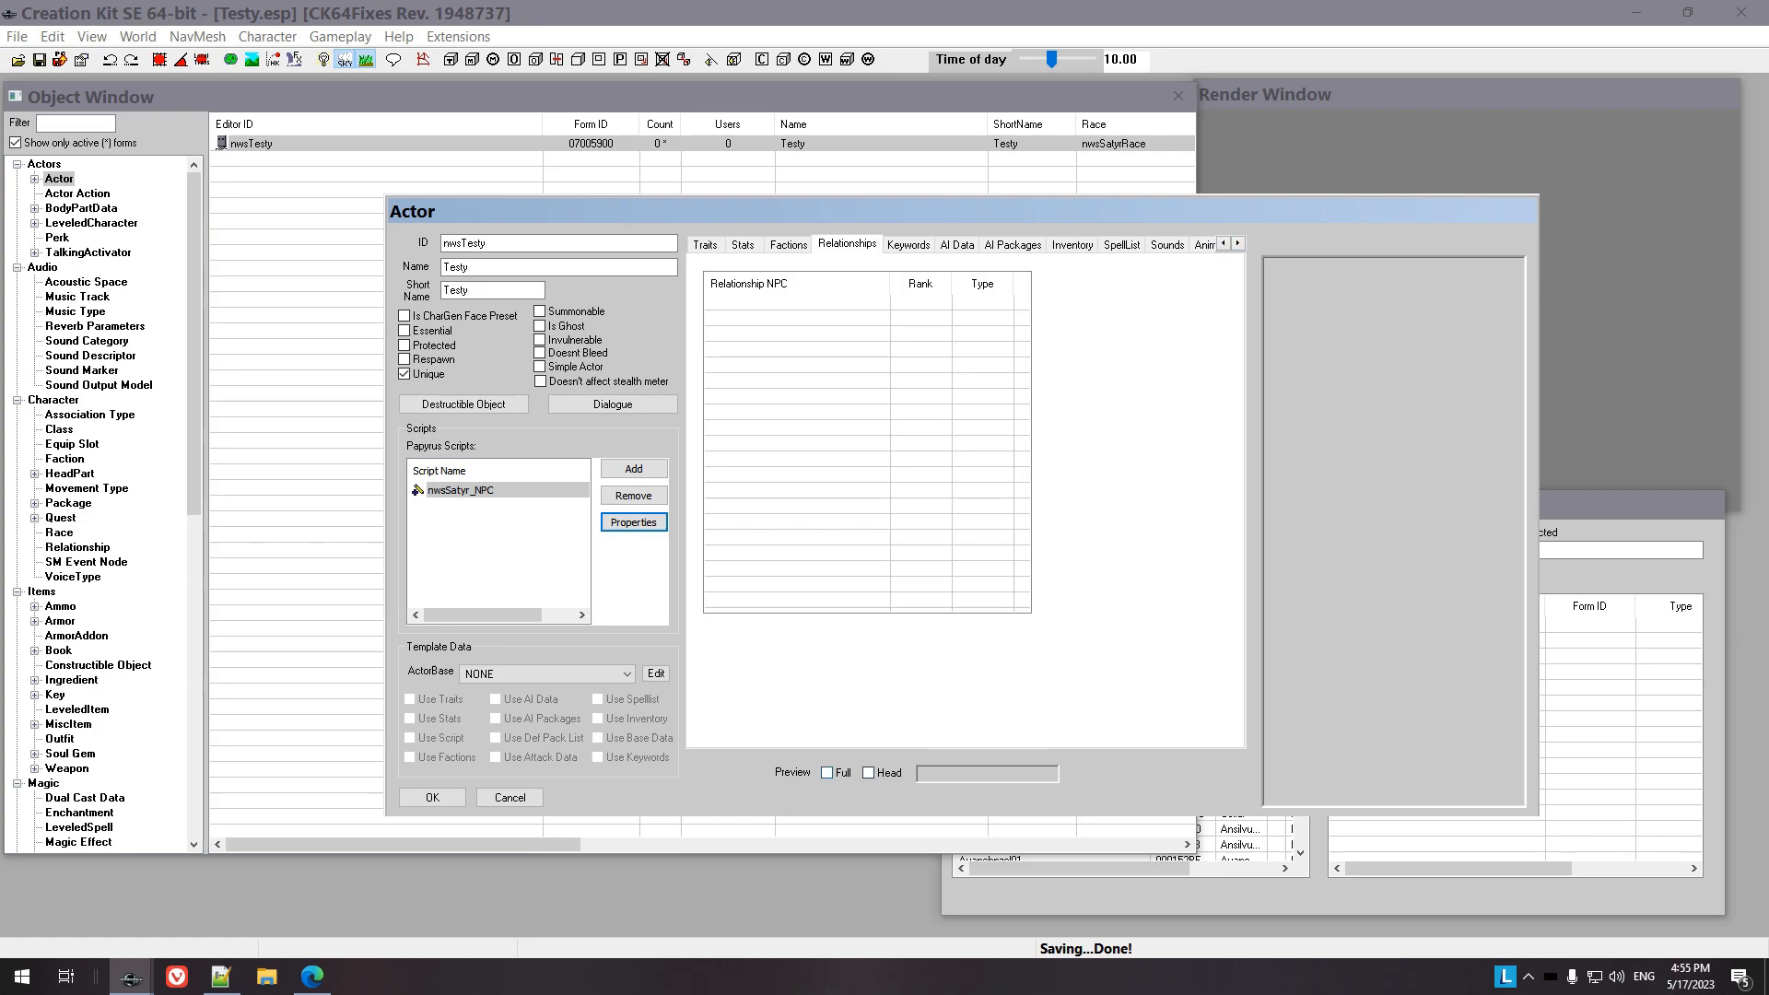
Enable the head preview of the nwsTesty actor and show its Character Gen Parts settings
click(869, 774)
click(1237, 243)
click(1237, 243)
click(1238, 244)
click(1237, 243)
click(1238, 243)
click(1237, 243)
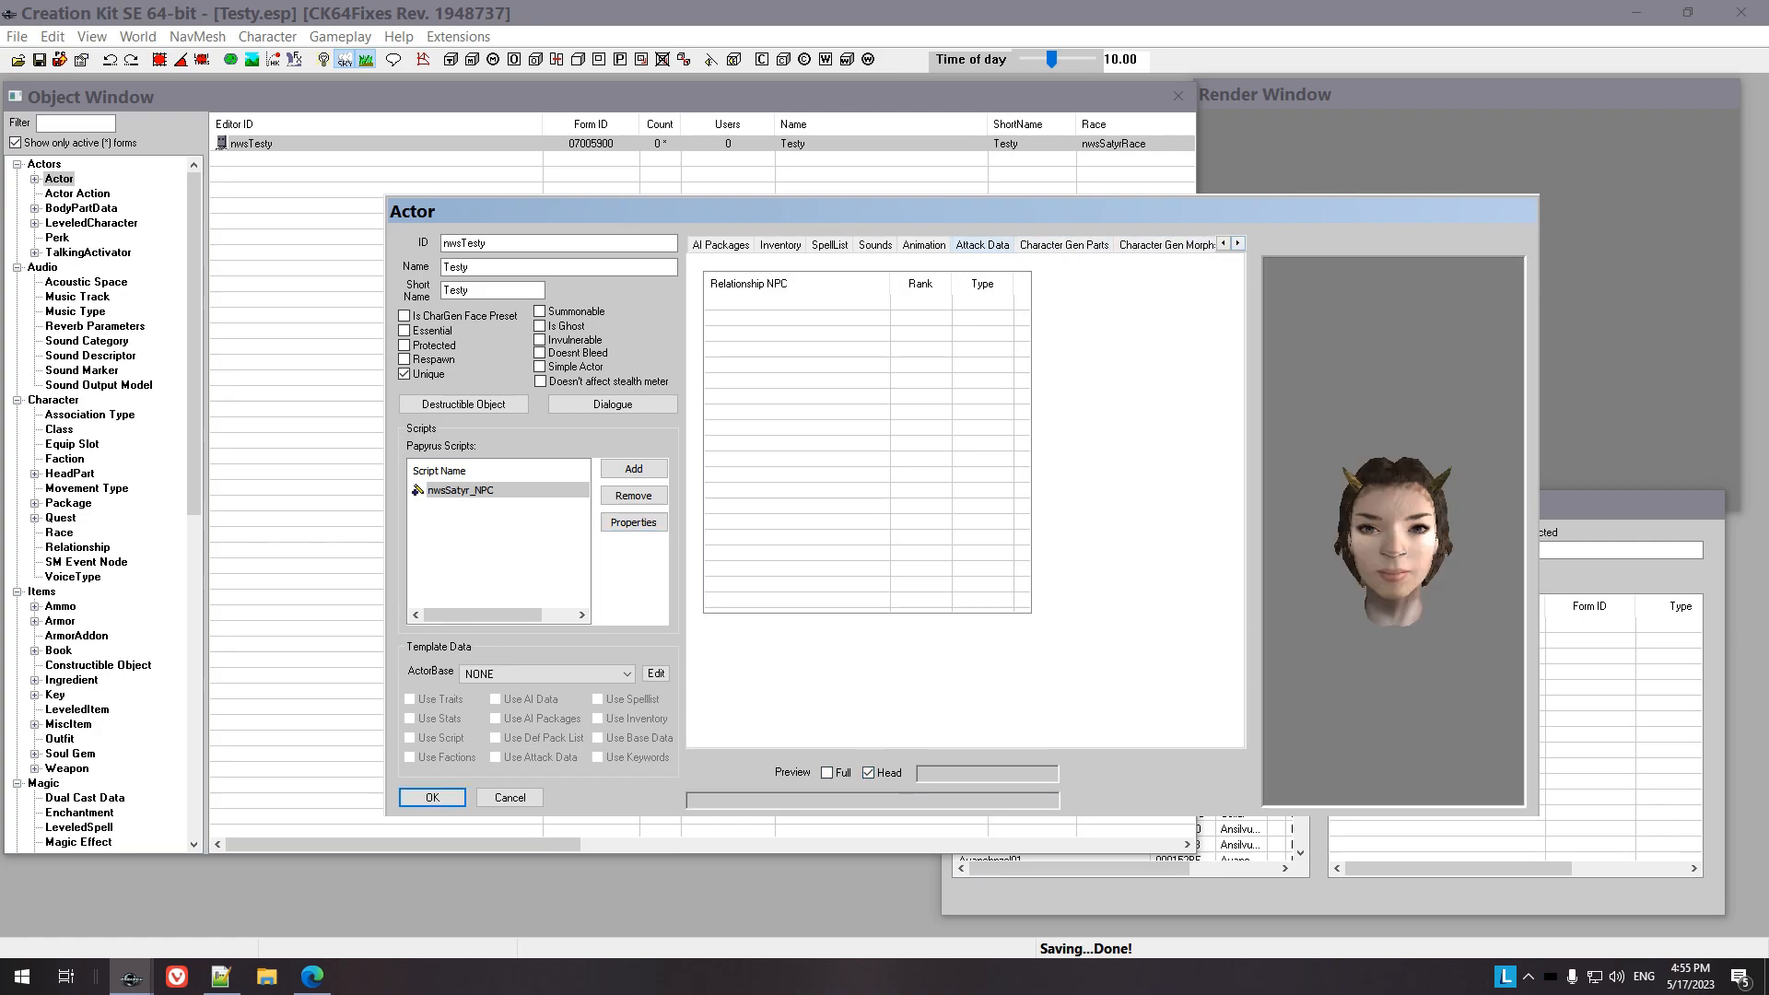
click(1064, 244)
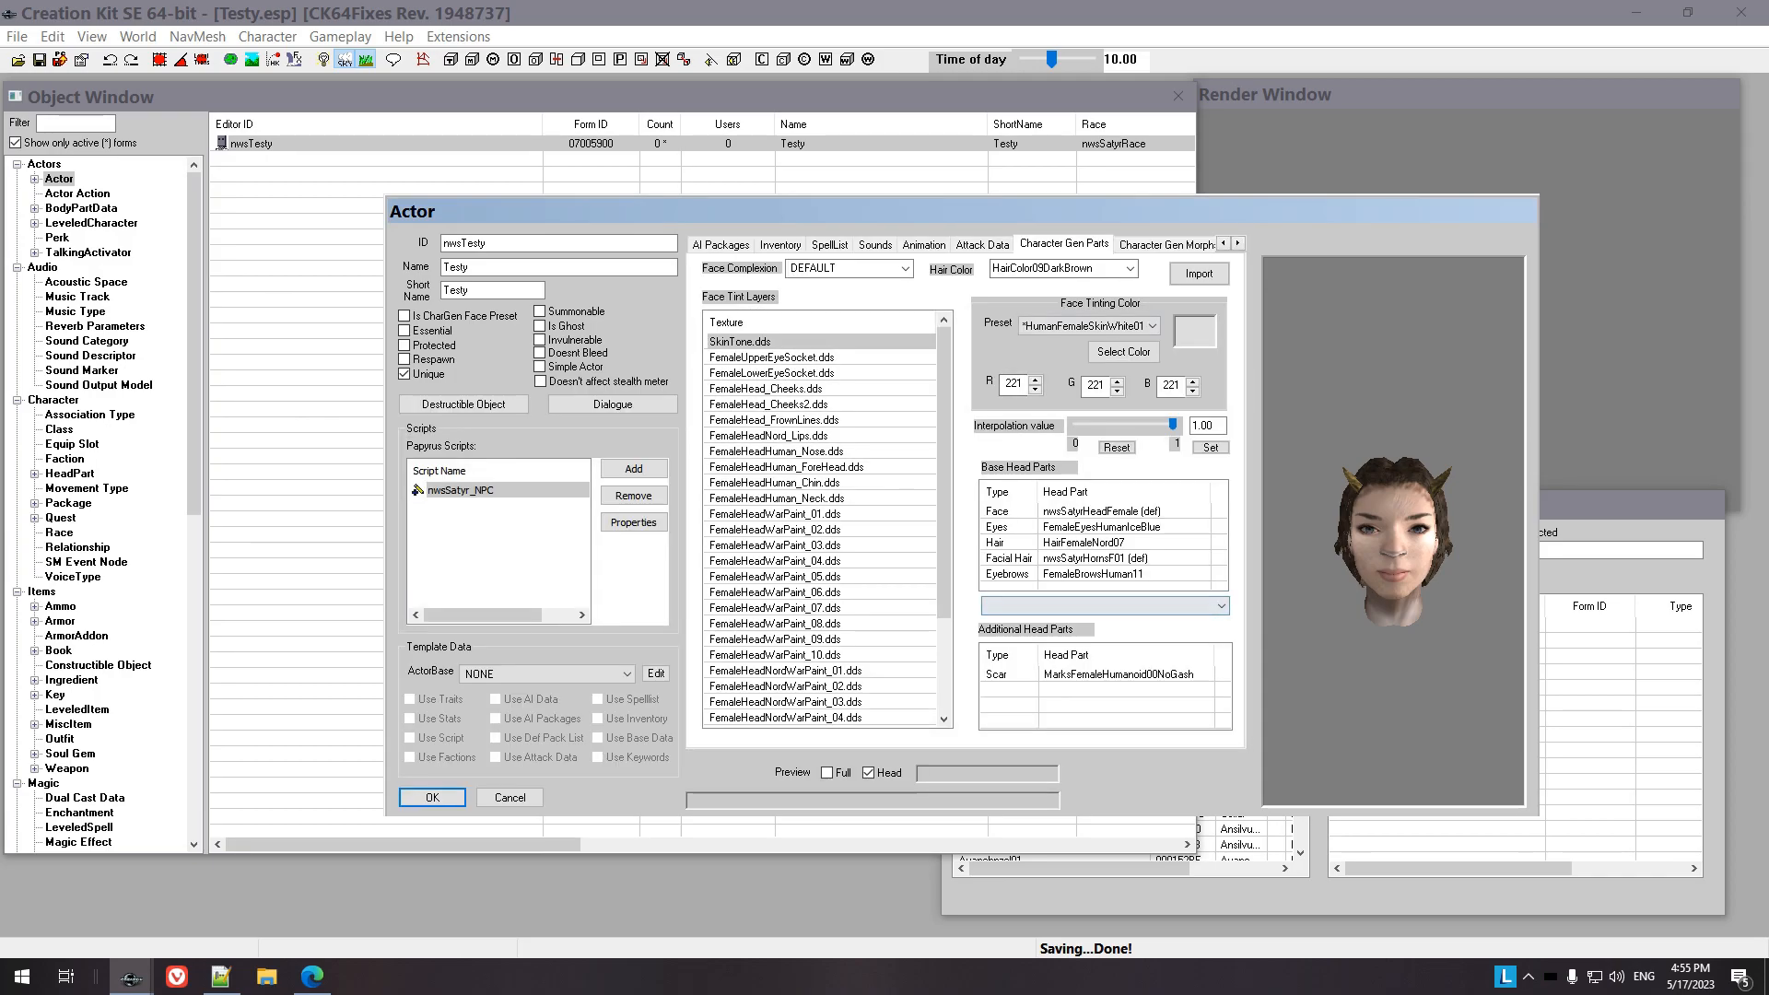
Change the actor's Hair base head part to 0Edge and check it on the previewed head
click(1083, 542)
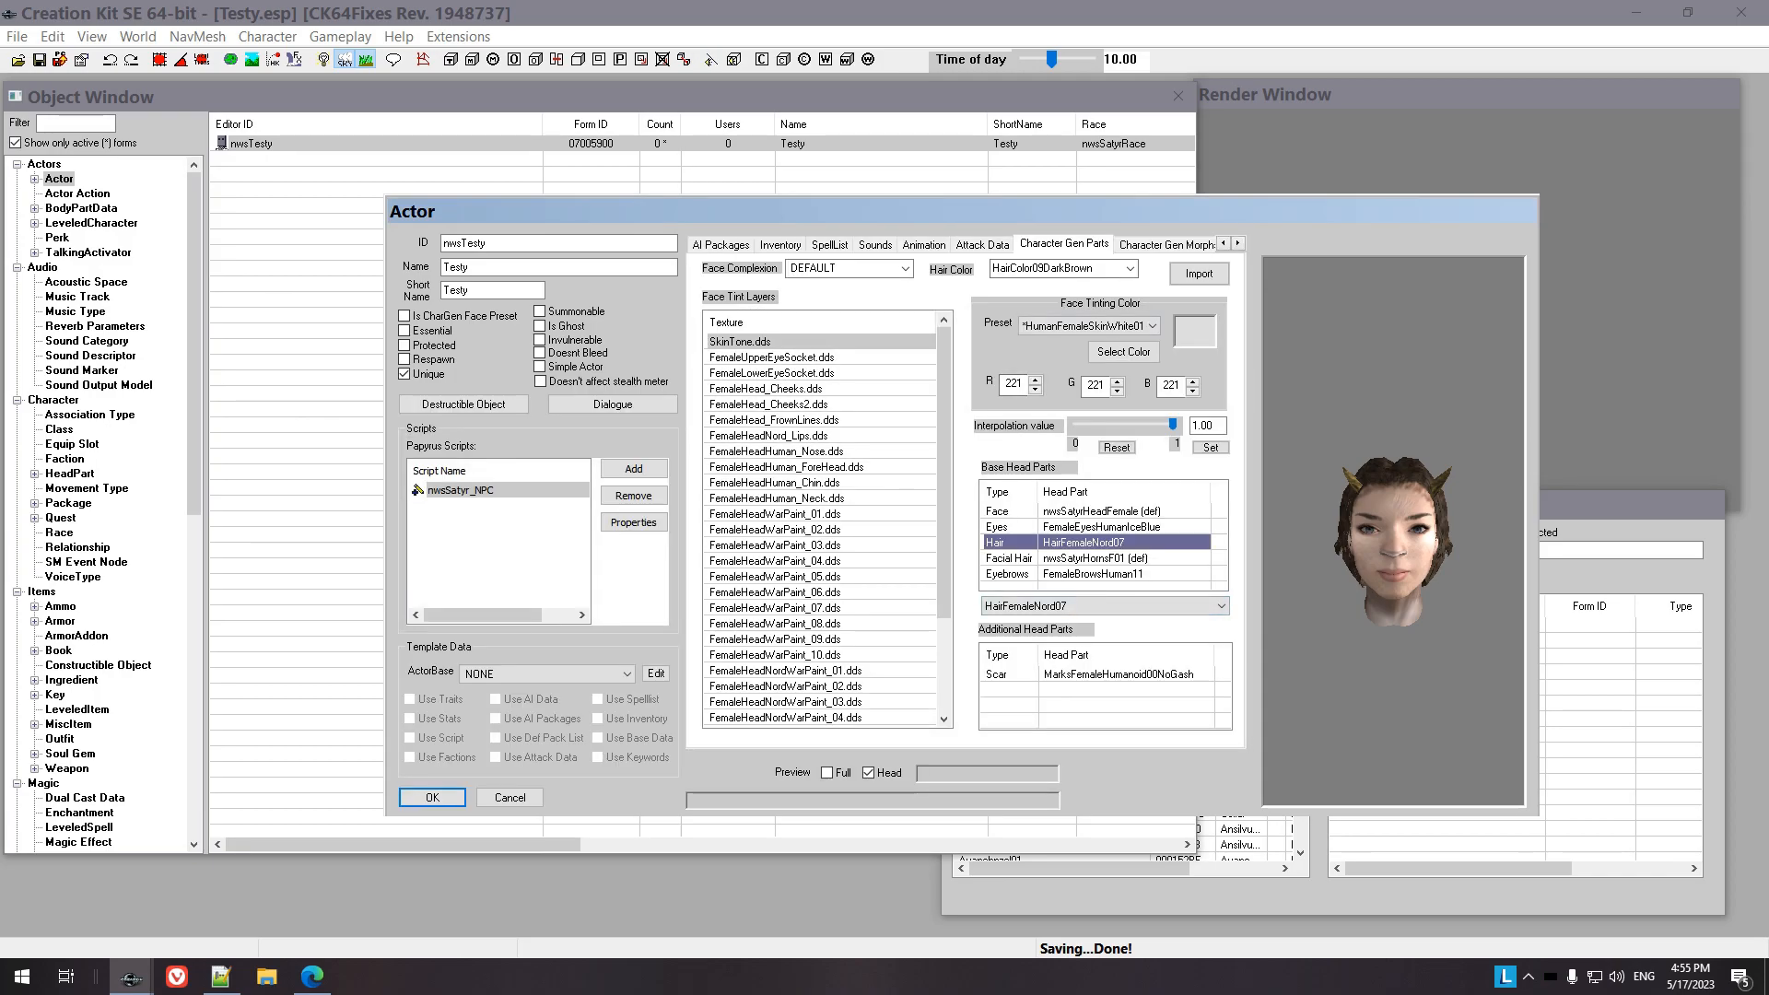
drag(871, 209, 812, 212)
click(1069, 657)
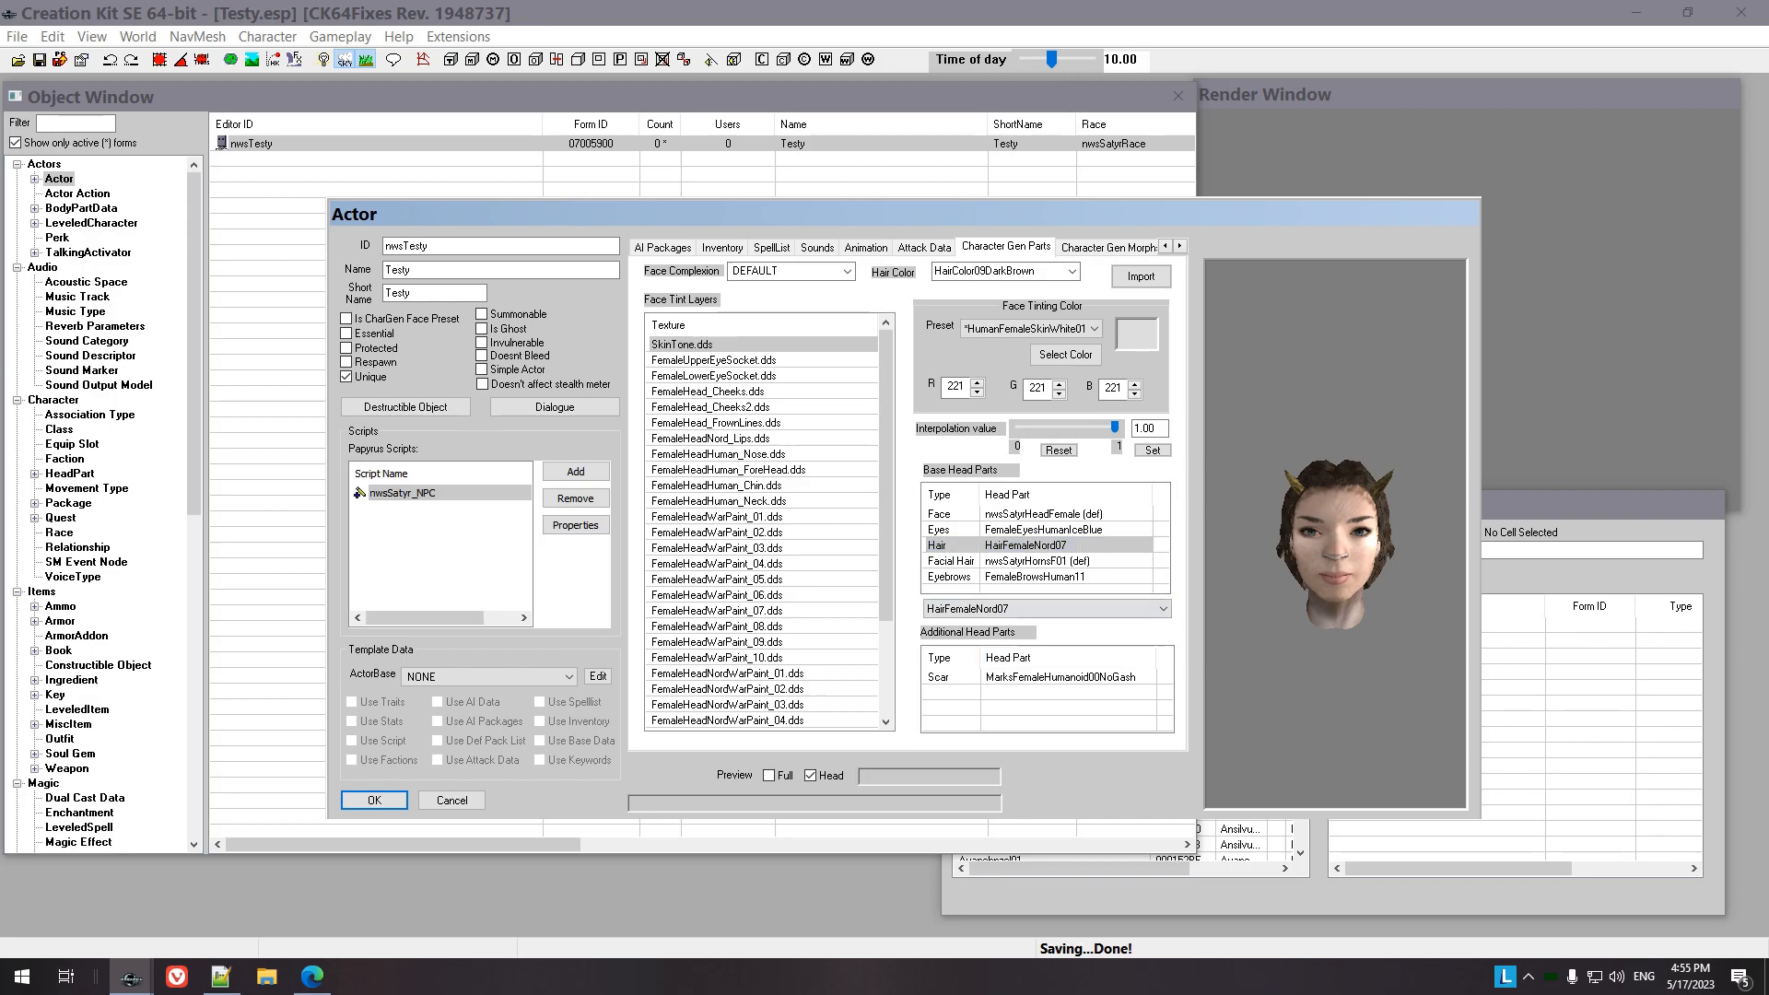
click(931, 609)
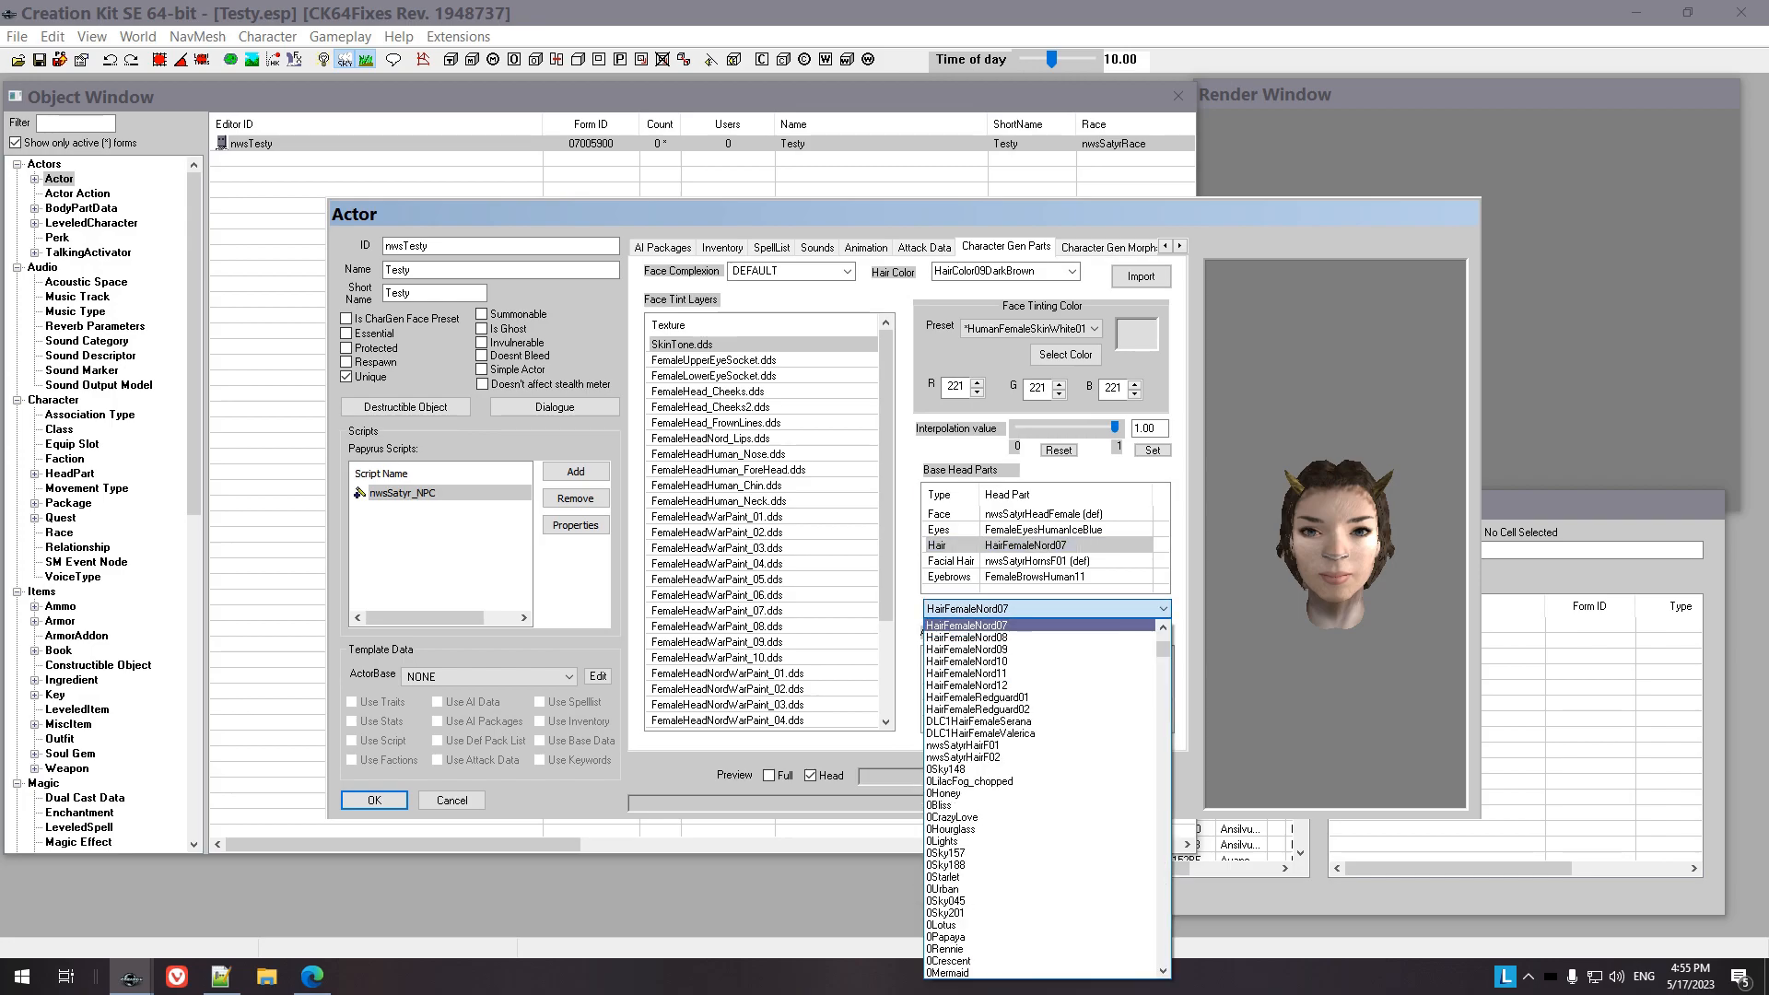
scroll(1042, 797, down, 15)
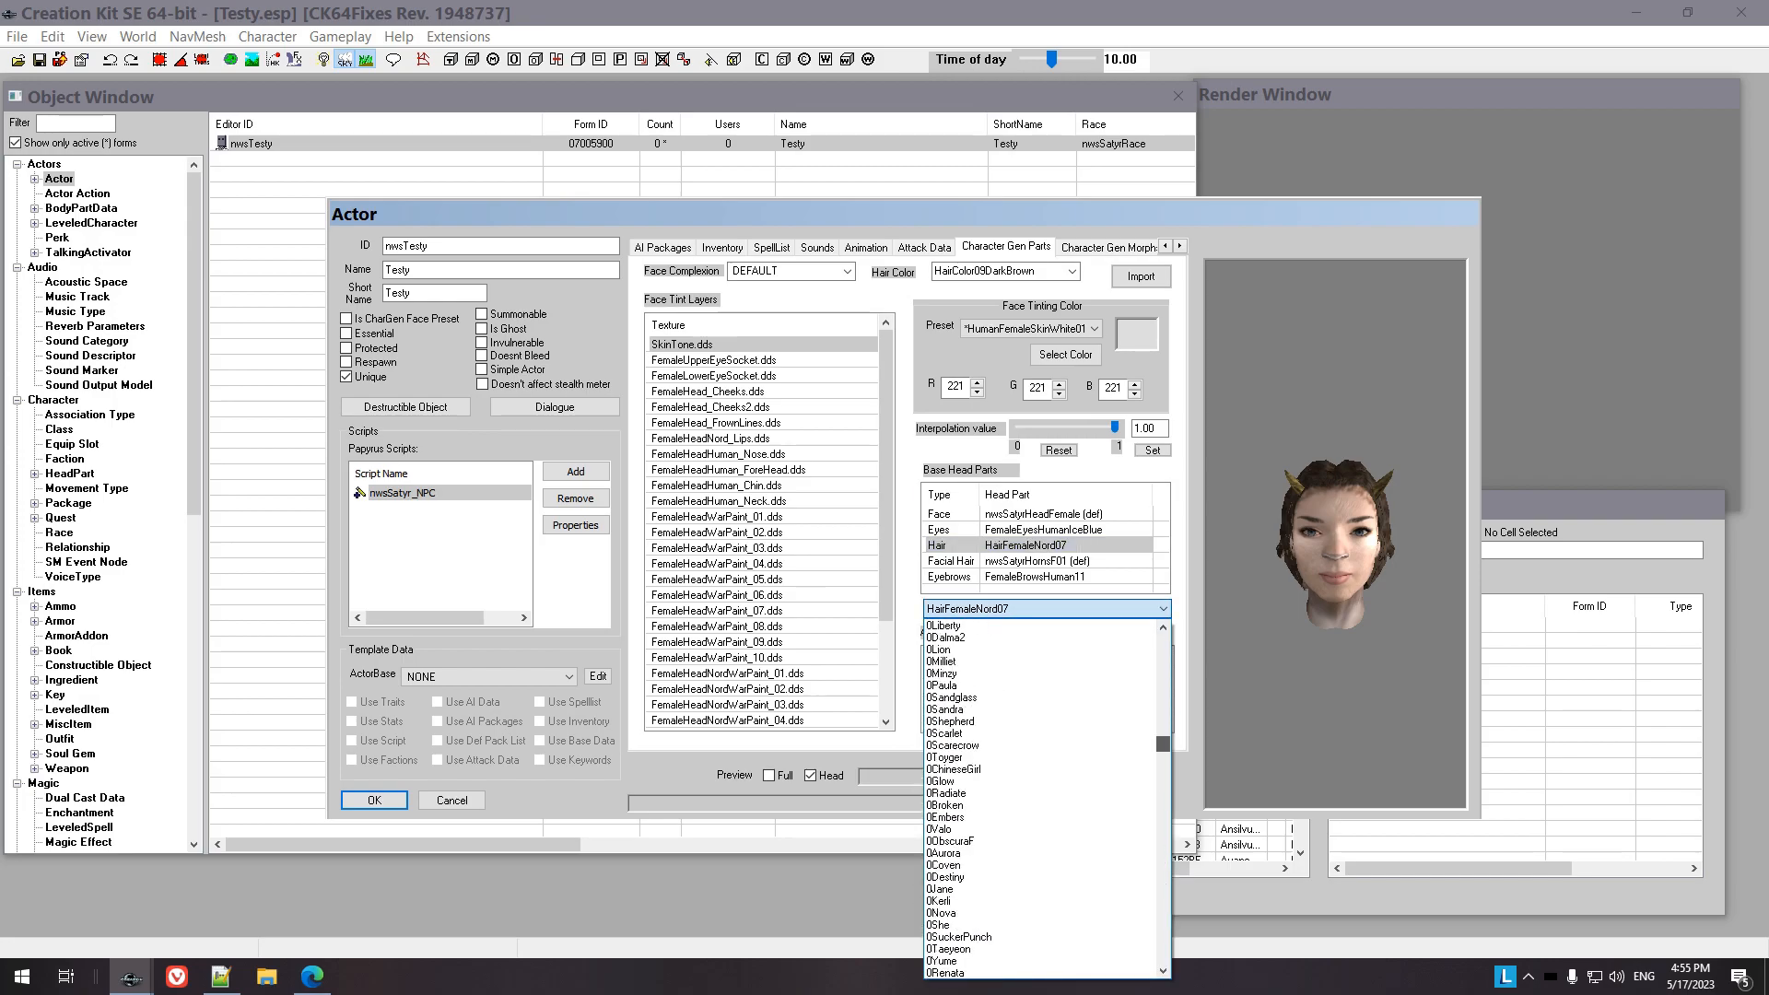
scroll(1041, 797, down, 10)
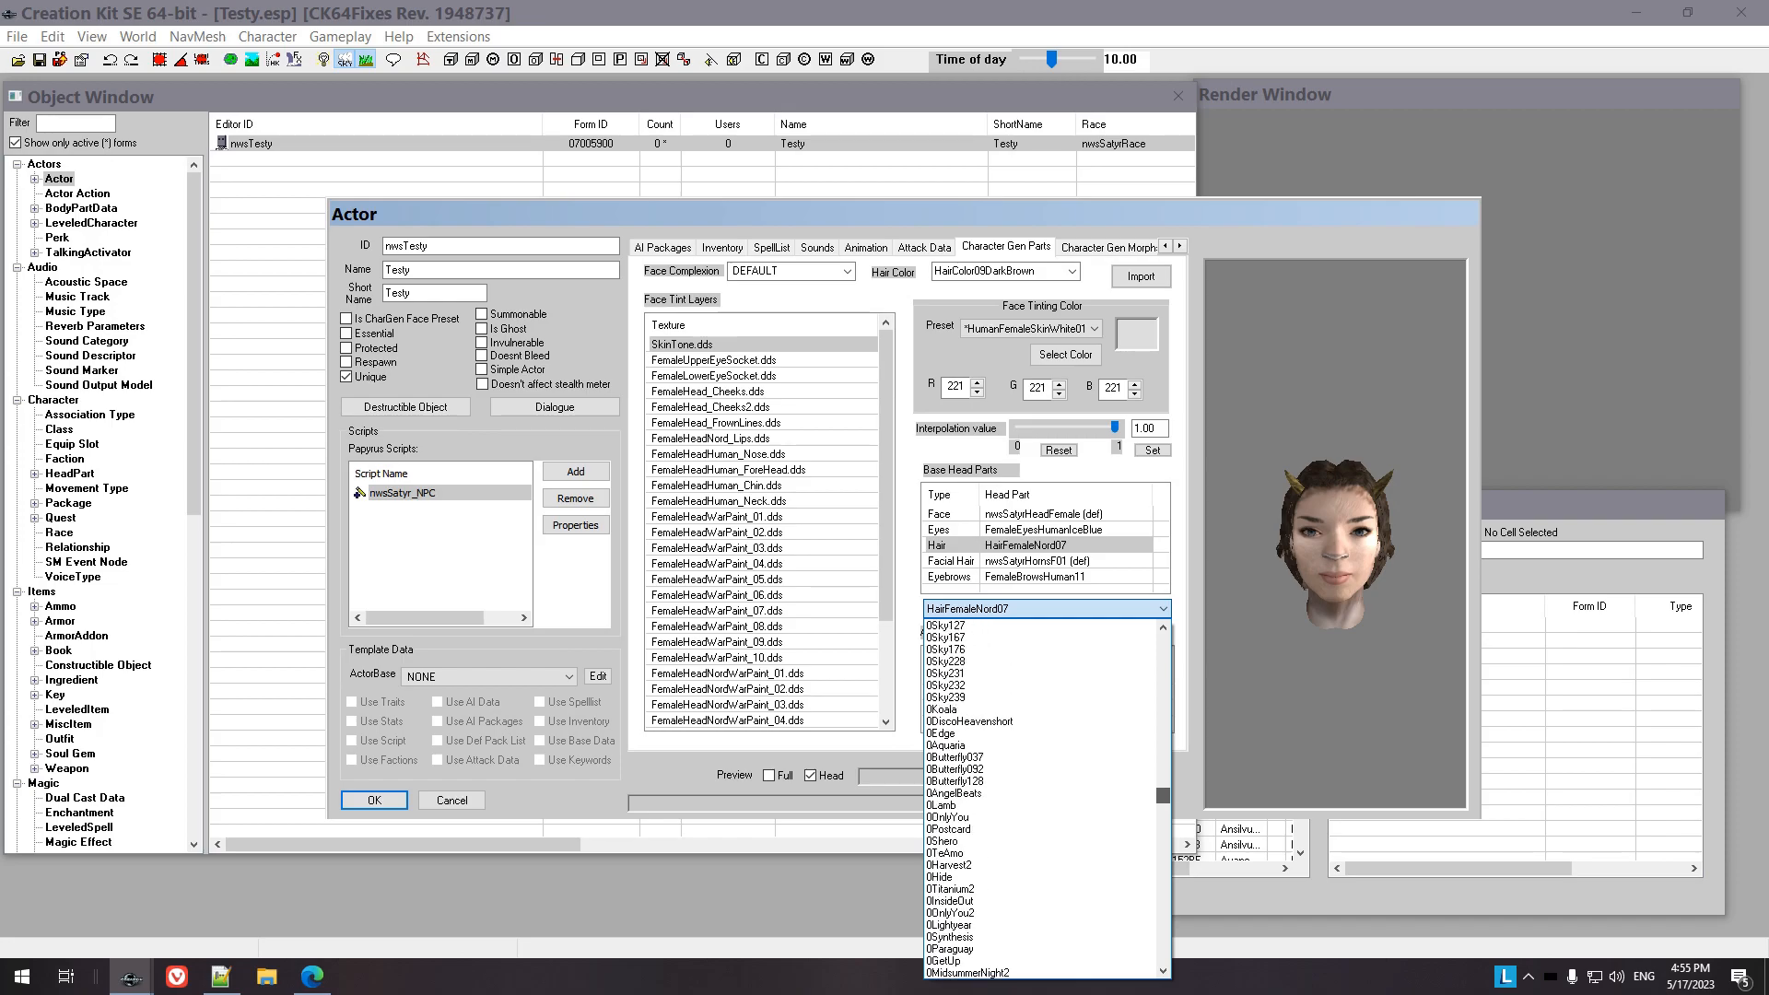
click(977, 733)
mouse_move(1346, 553)
mouse_down()
mouse_move(1272, 553)
mouse_move(1341, 552)
mouse_up()
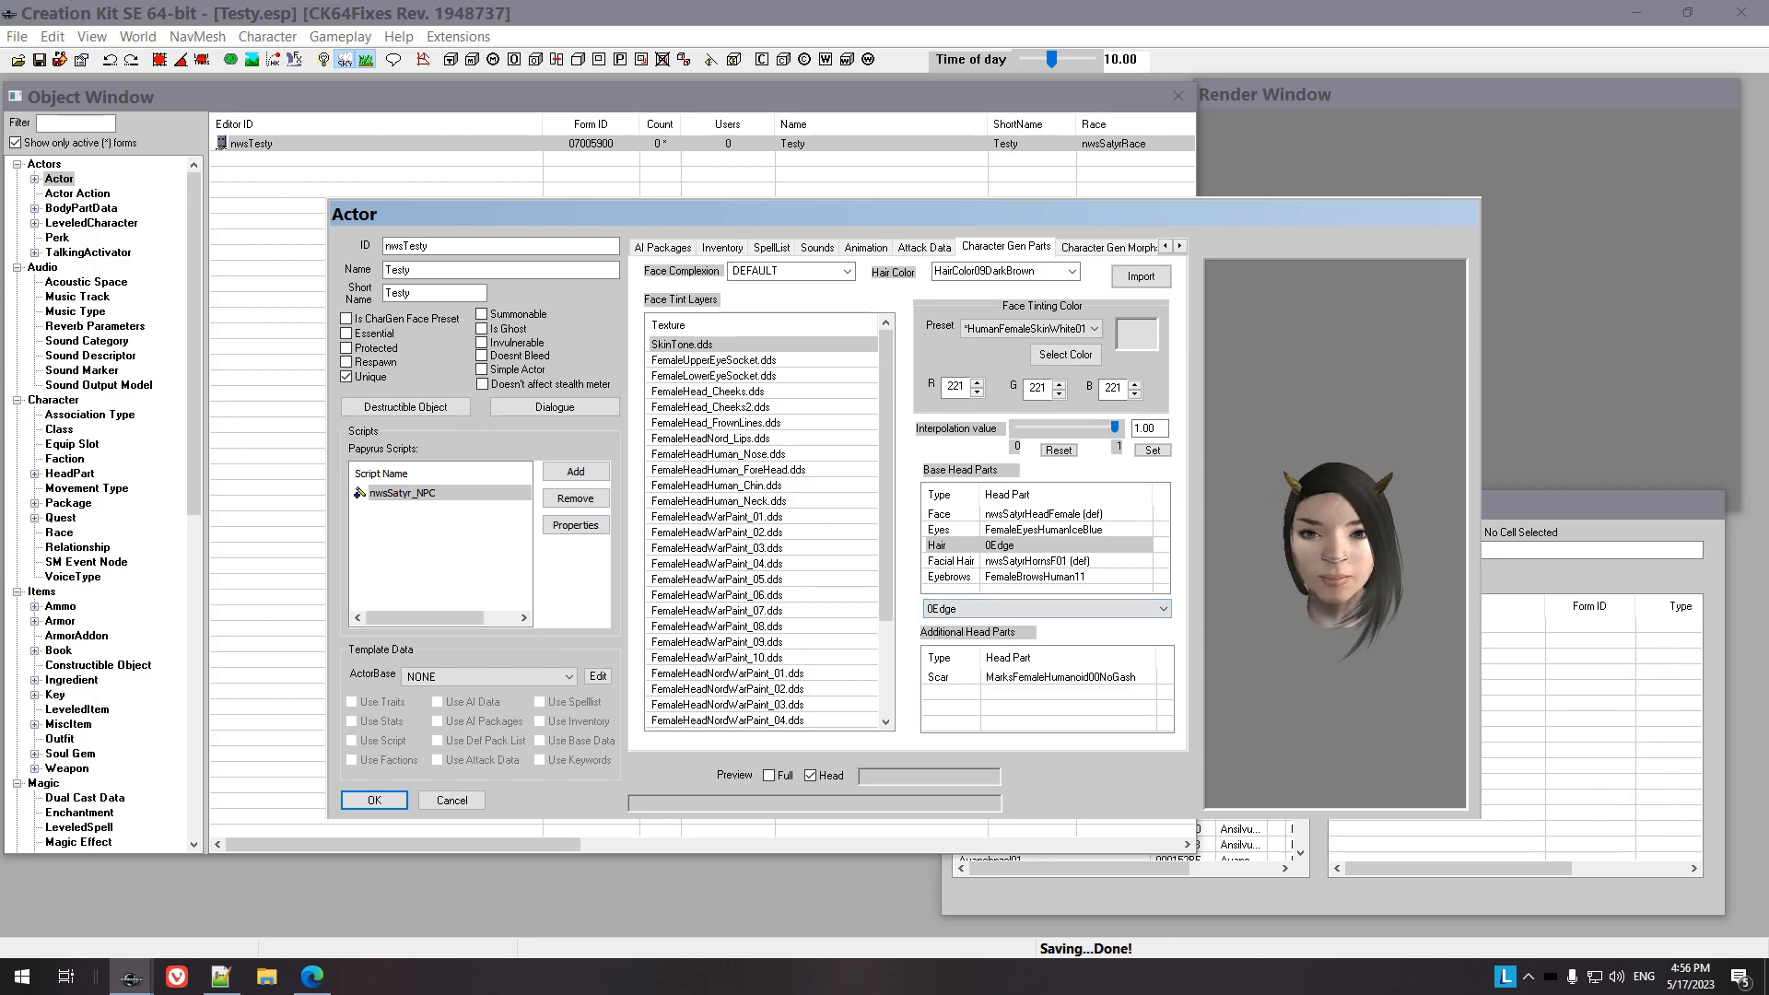
Set the Facial Hair base head part to the horns nwsSatyrHornsF06 and confirm the actor's changes
click(1023, 560)
click(1046, 608)
click(1014, 684)
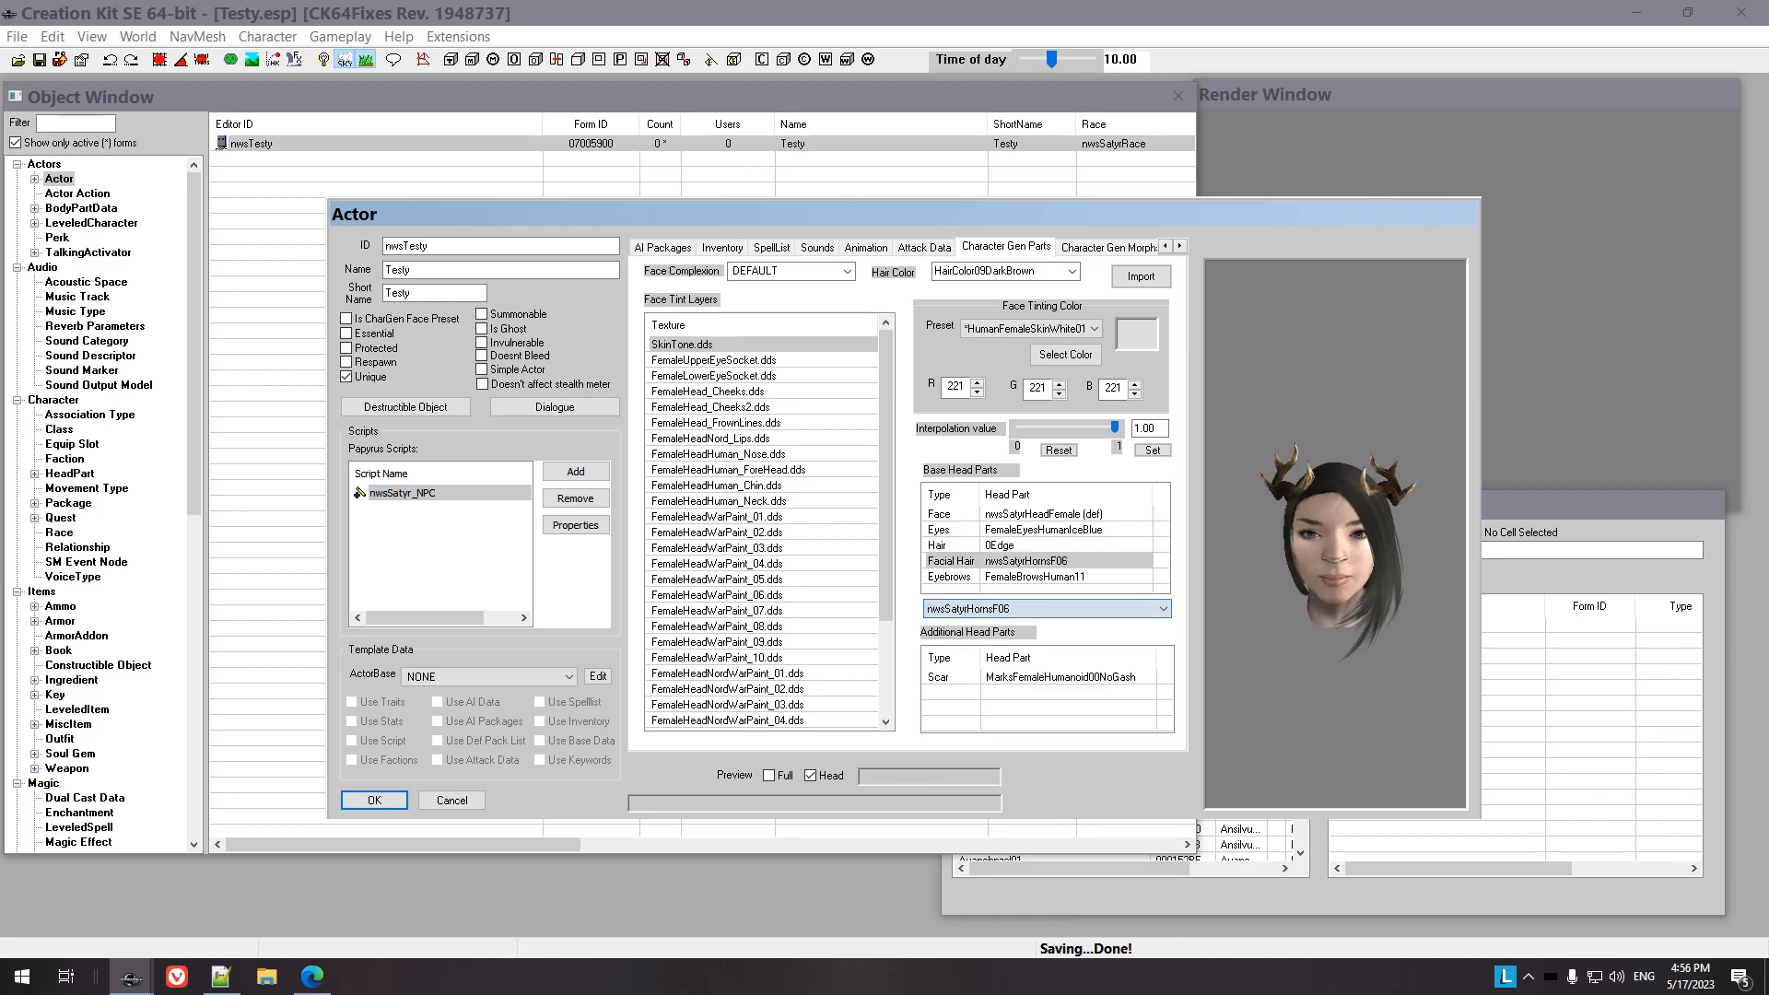
mouse_move(1327, 553)
mouse_down()
mouse_move(1387, 553)
mouse_move(1271, 553)
mouse_move(1332, 553)
mouse_up()
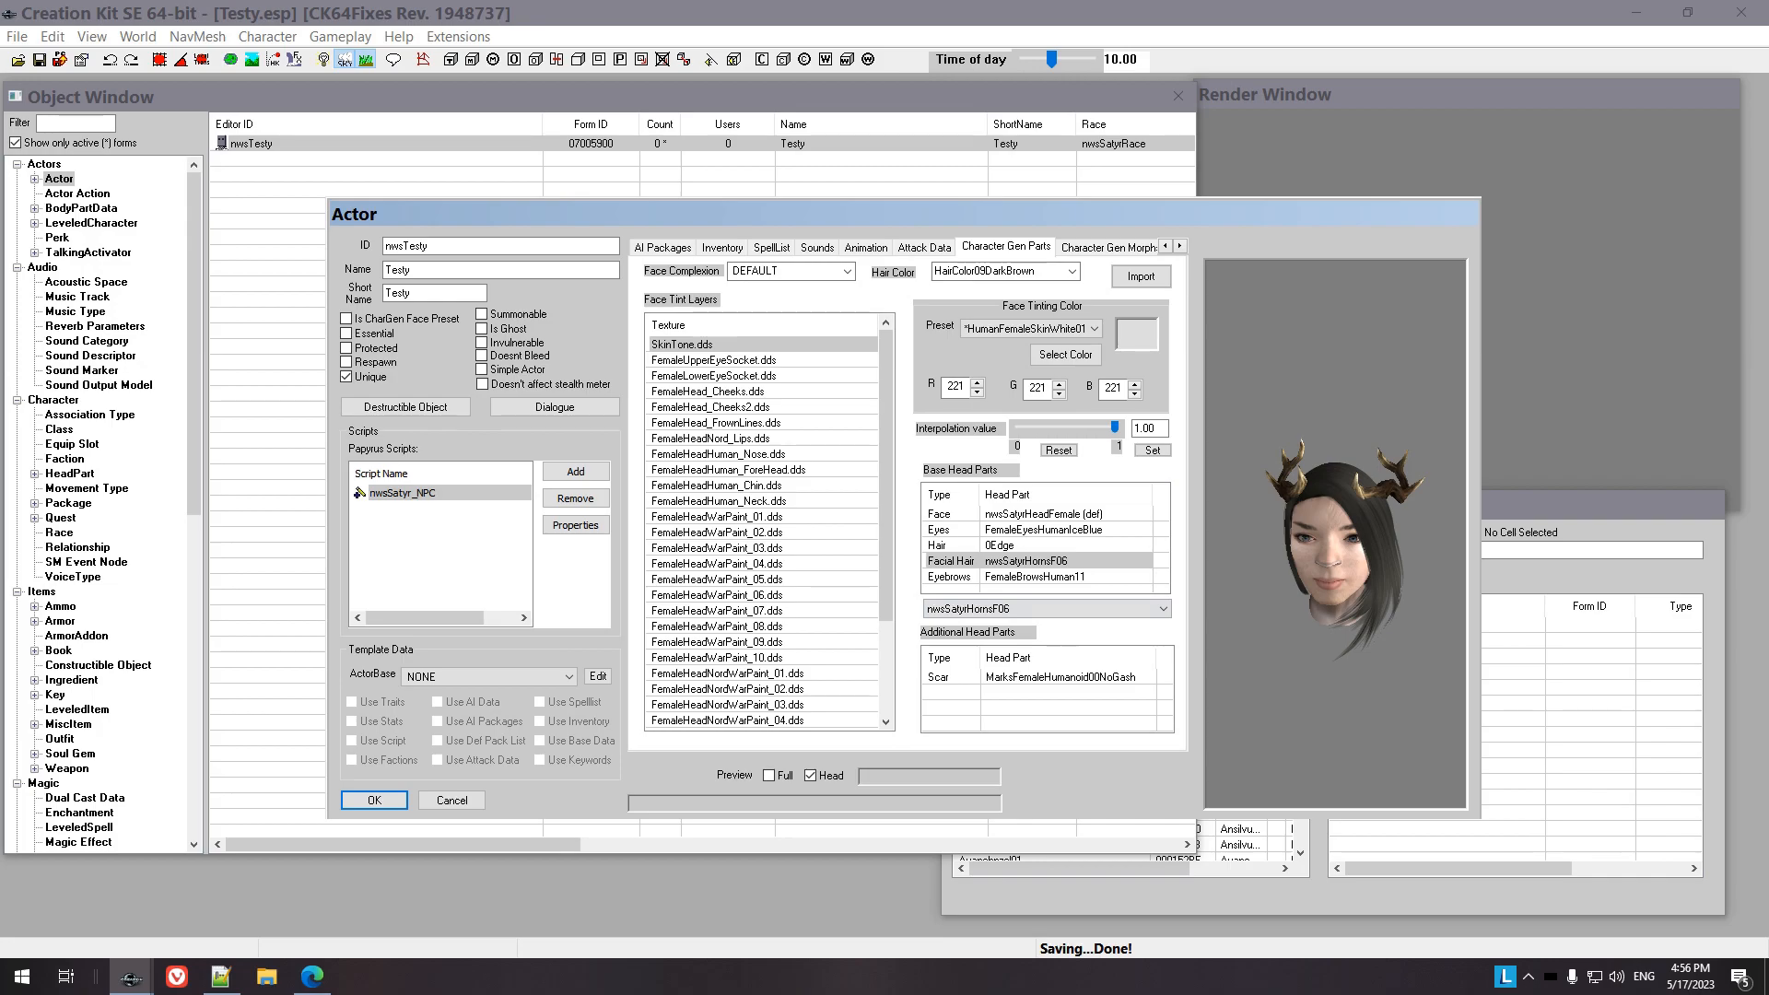
key(Return)
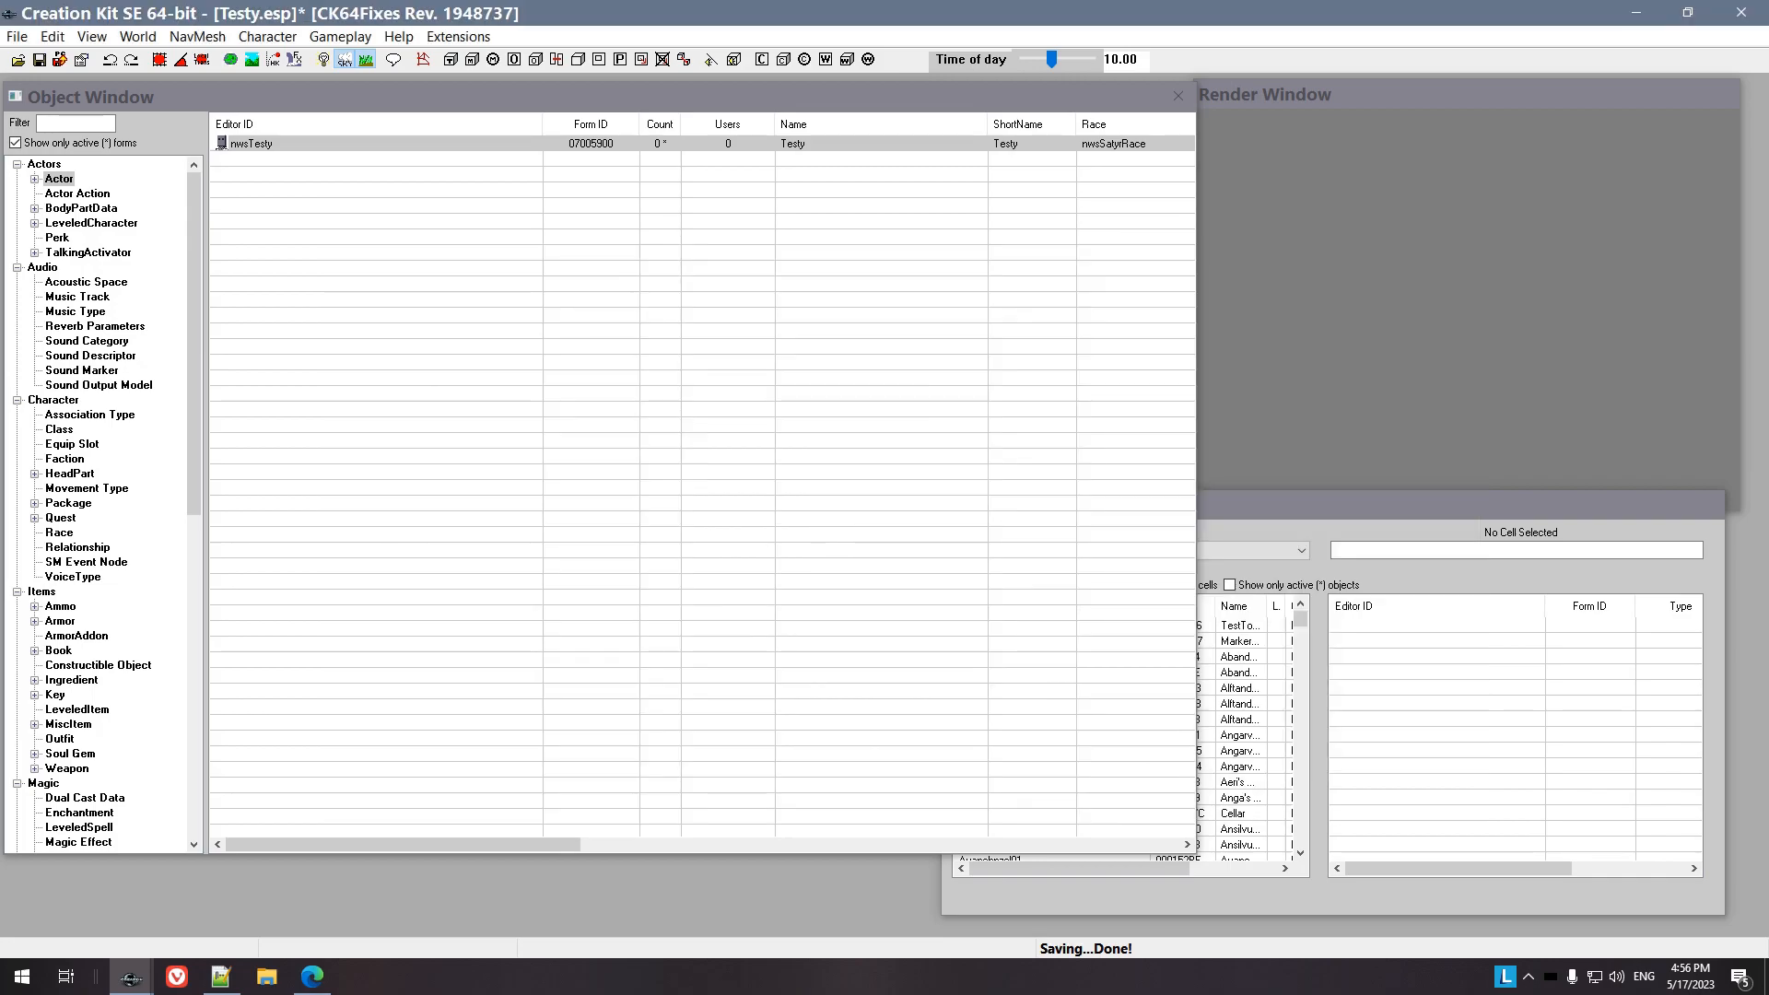
Save the Testy plugin with the customised nwsTesty actor
key(alt+f)
key(Down)
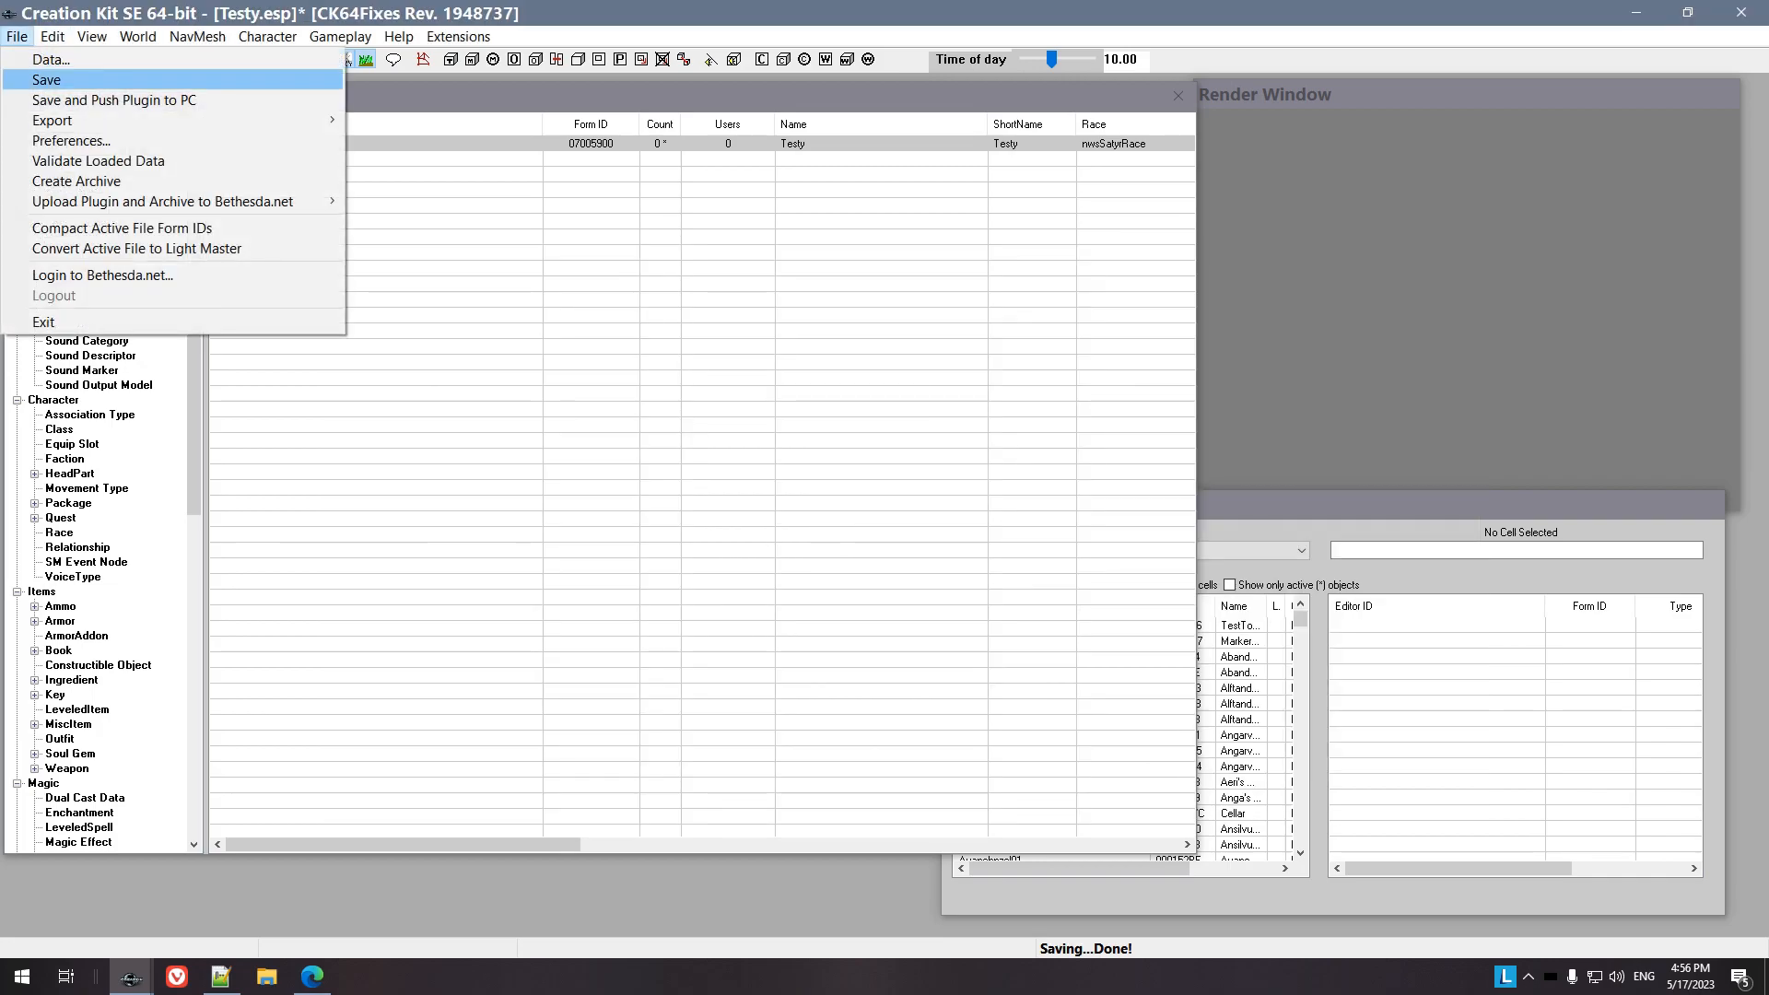
key(Return)
drag(370, 95, 380, 91)
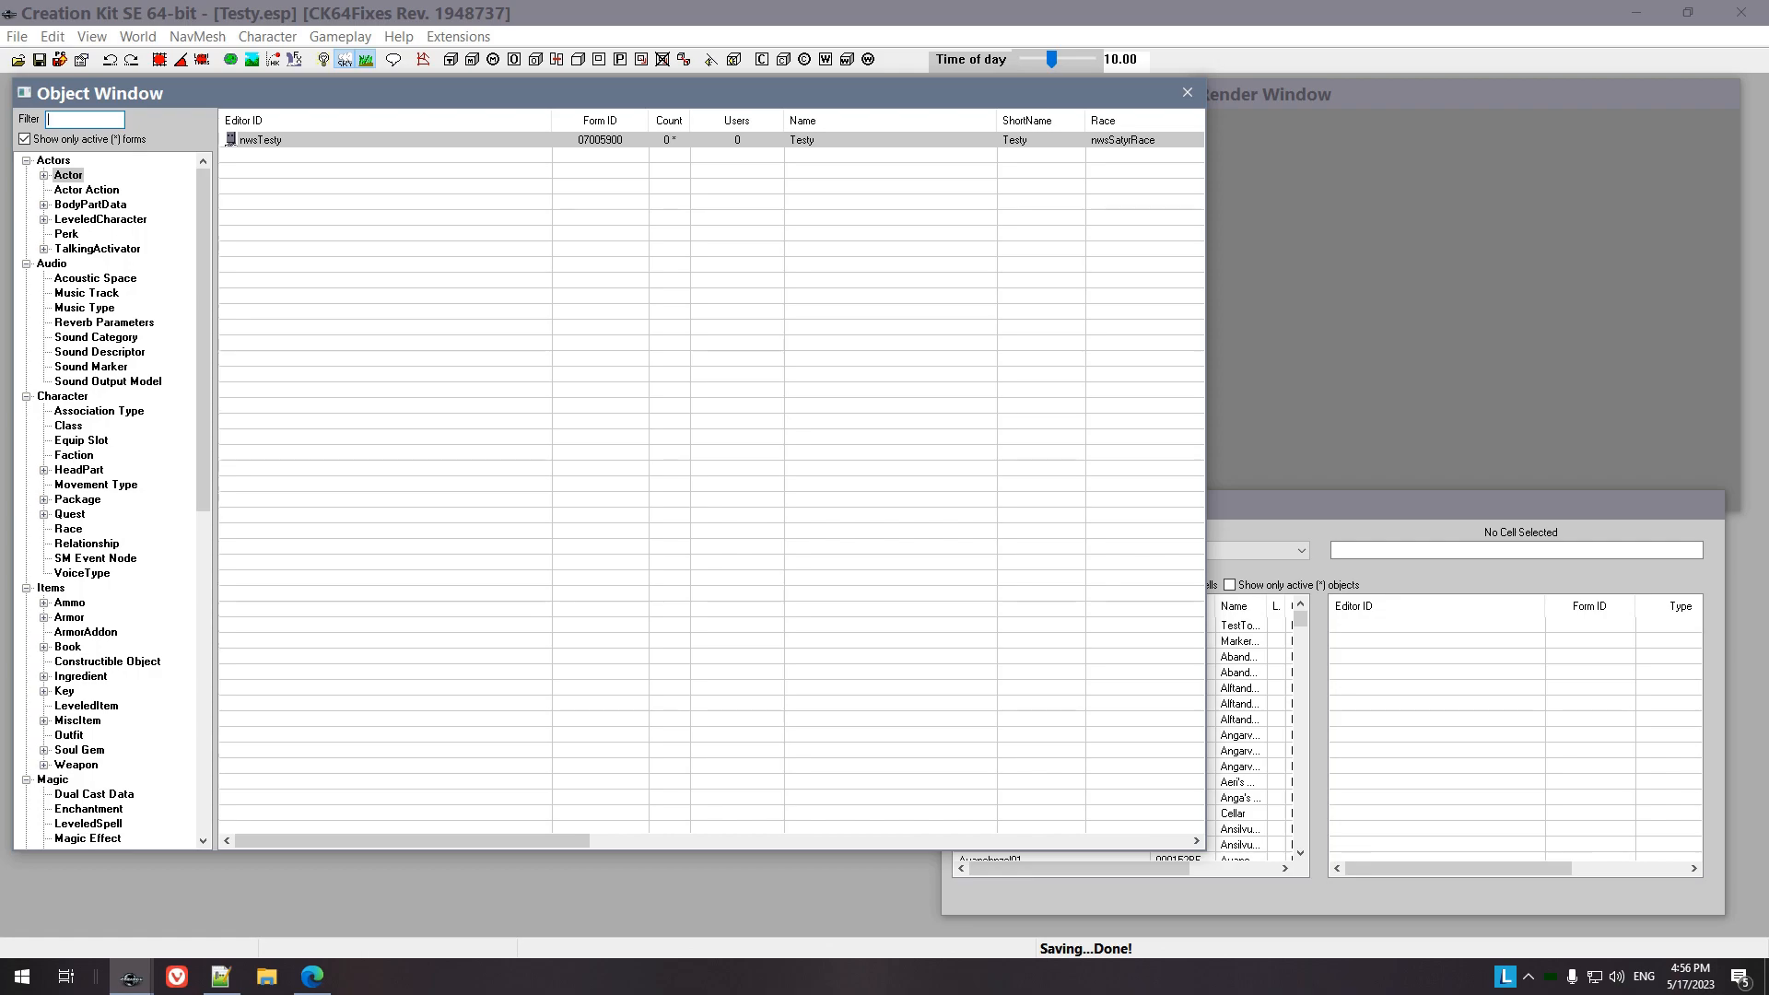
click(387, 276)
click(262, 140)
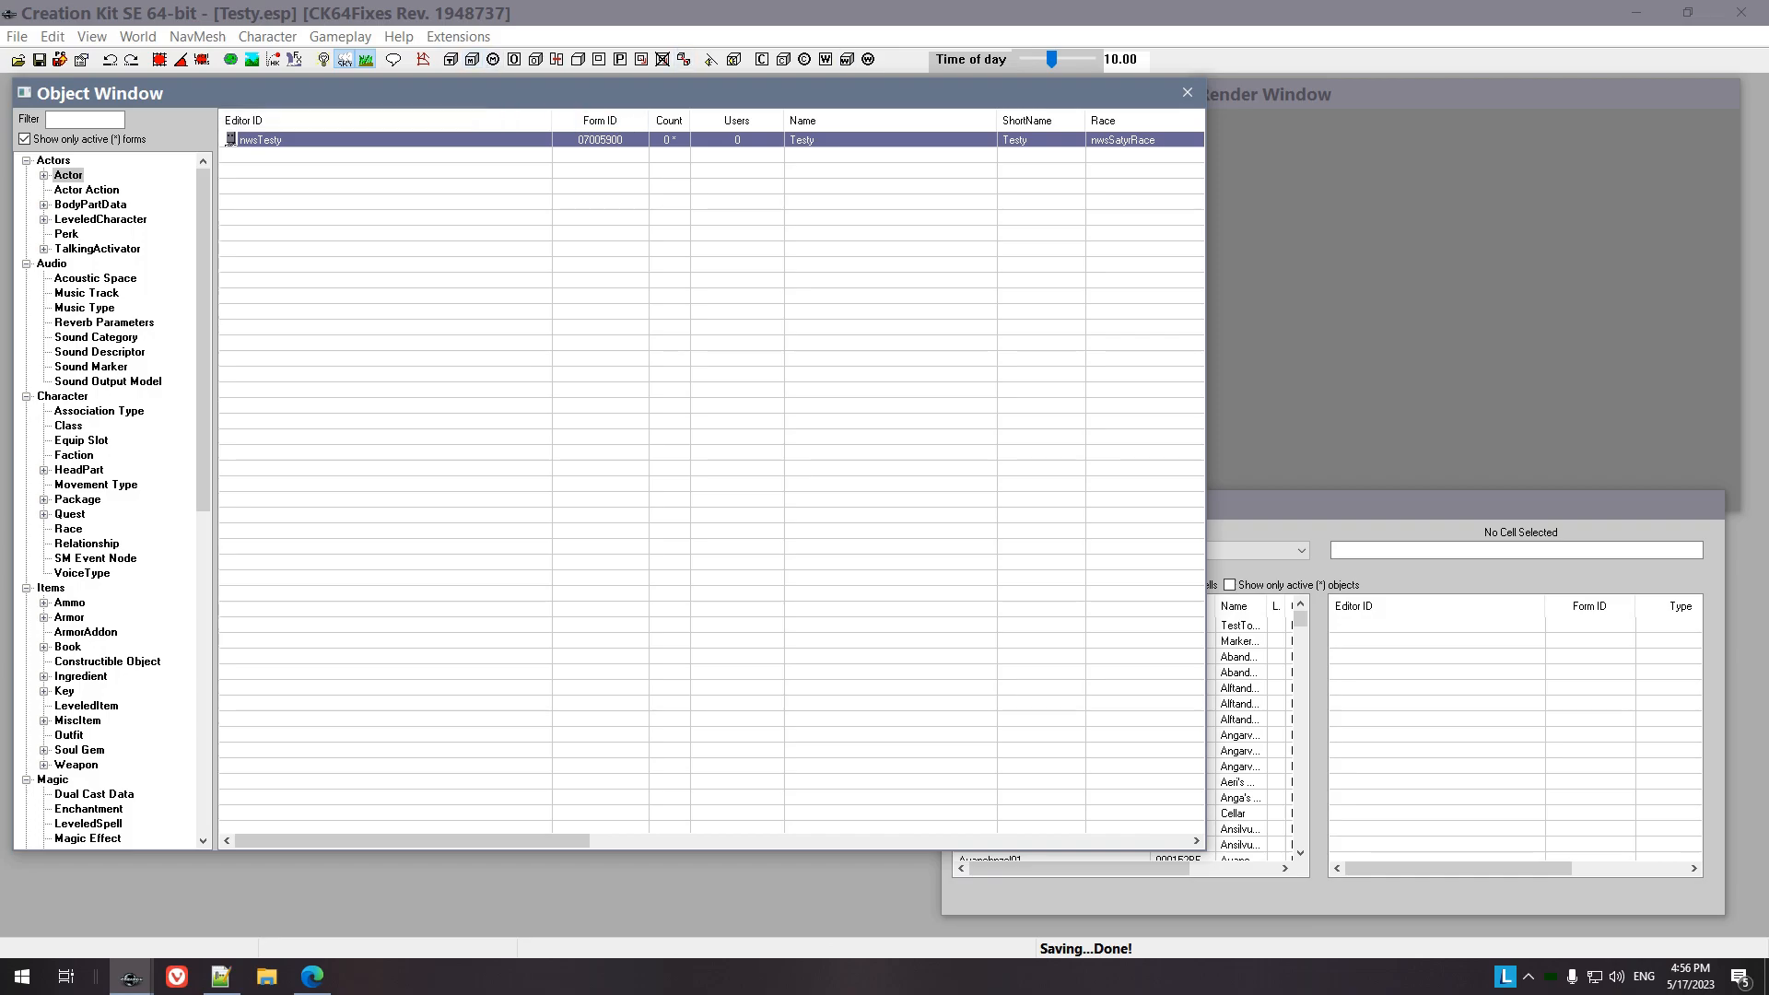
Close Creation Kit, activate Testy.esp in Wrye Smash's mod list and close Wrye Smash
click(1741, 13)
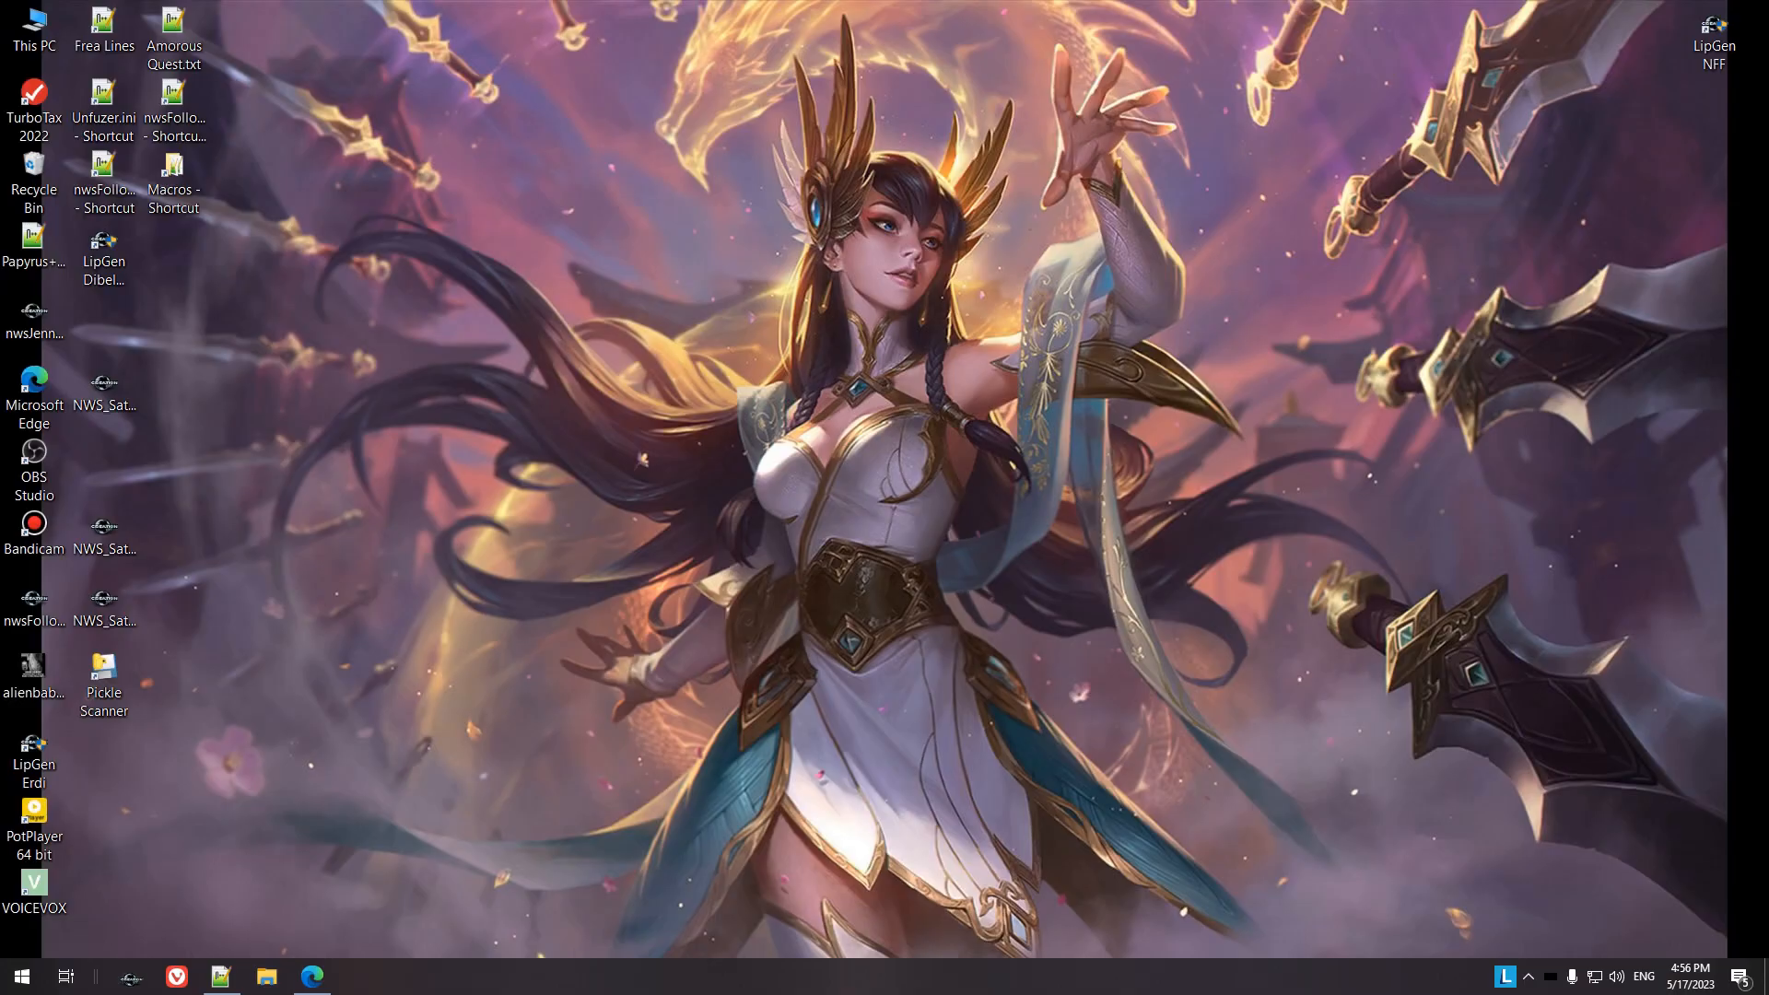
click(21, 976)
click(83, 739)
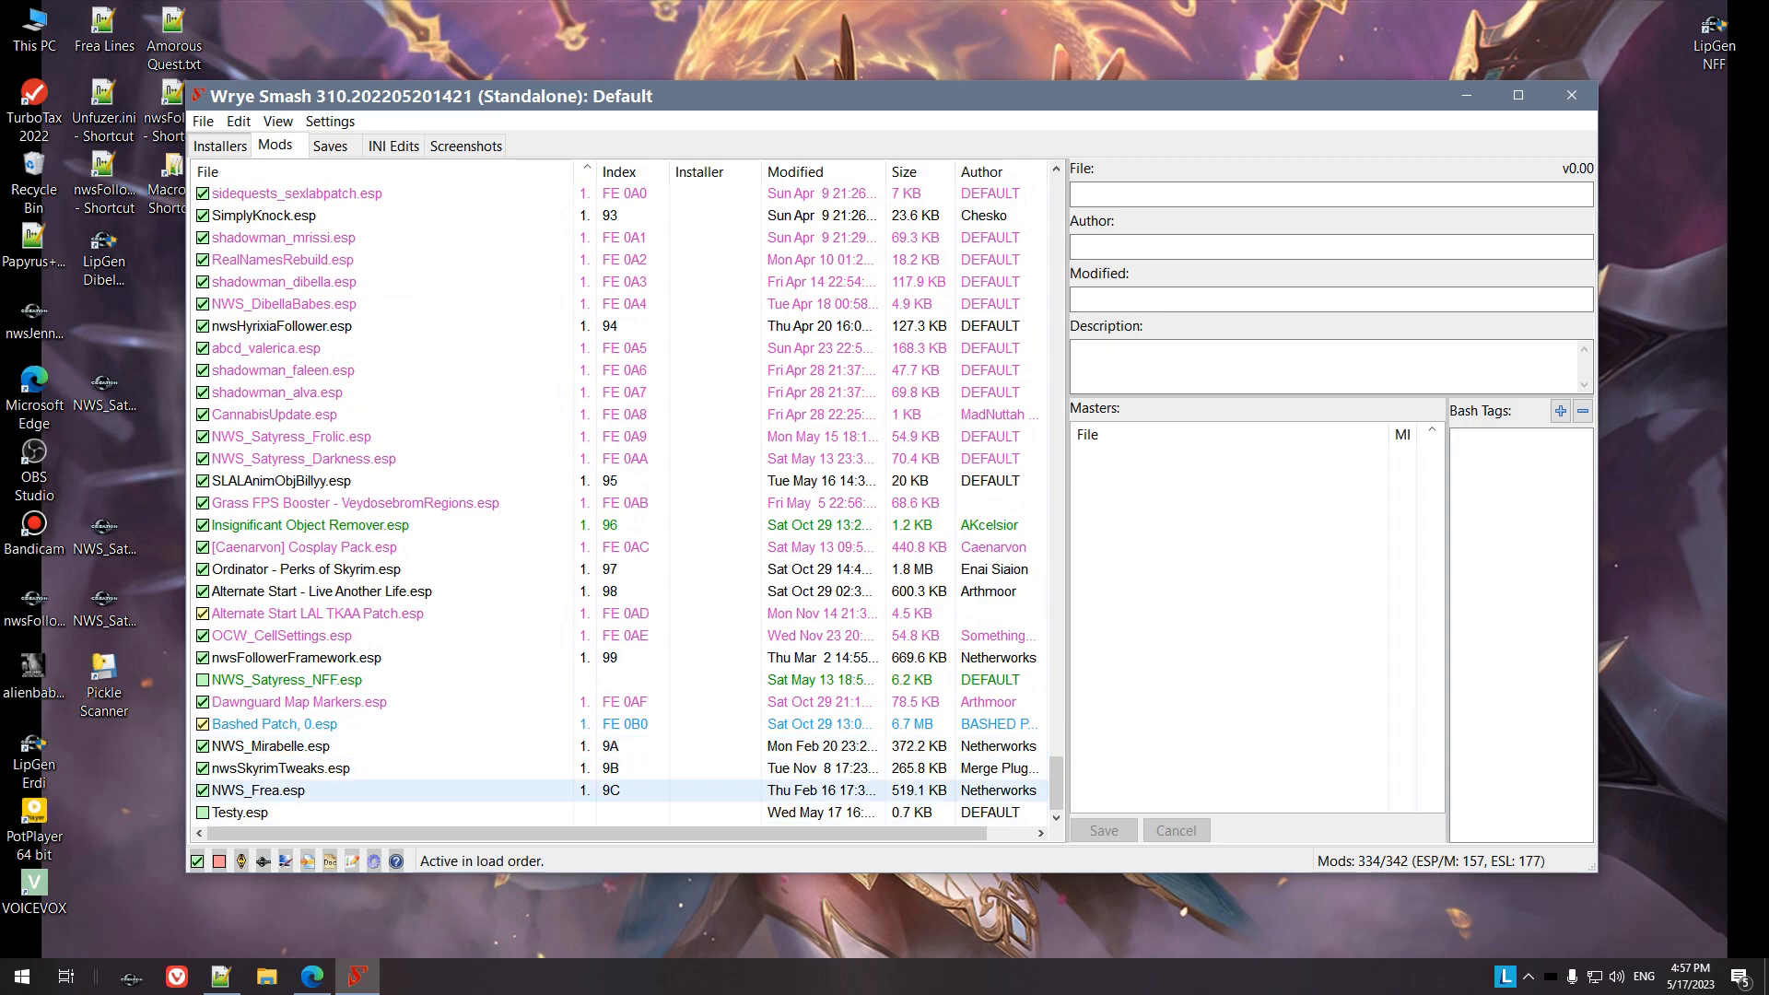
click(203, 812)
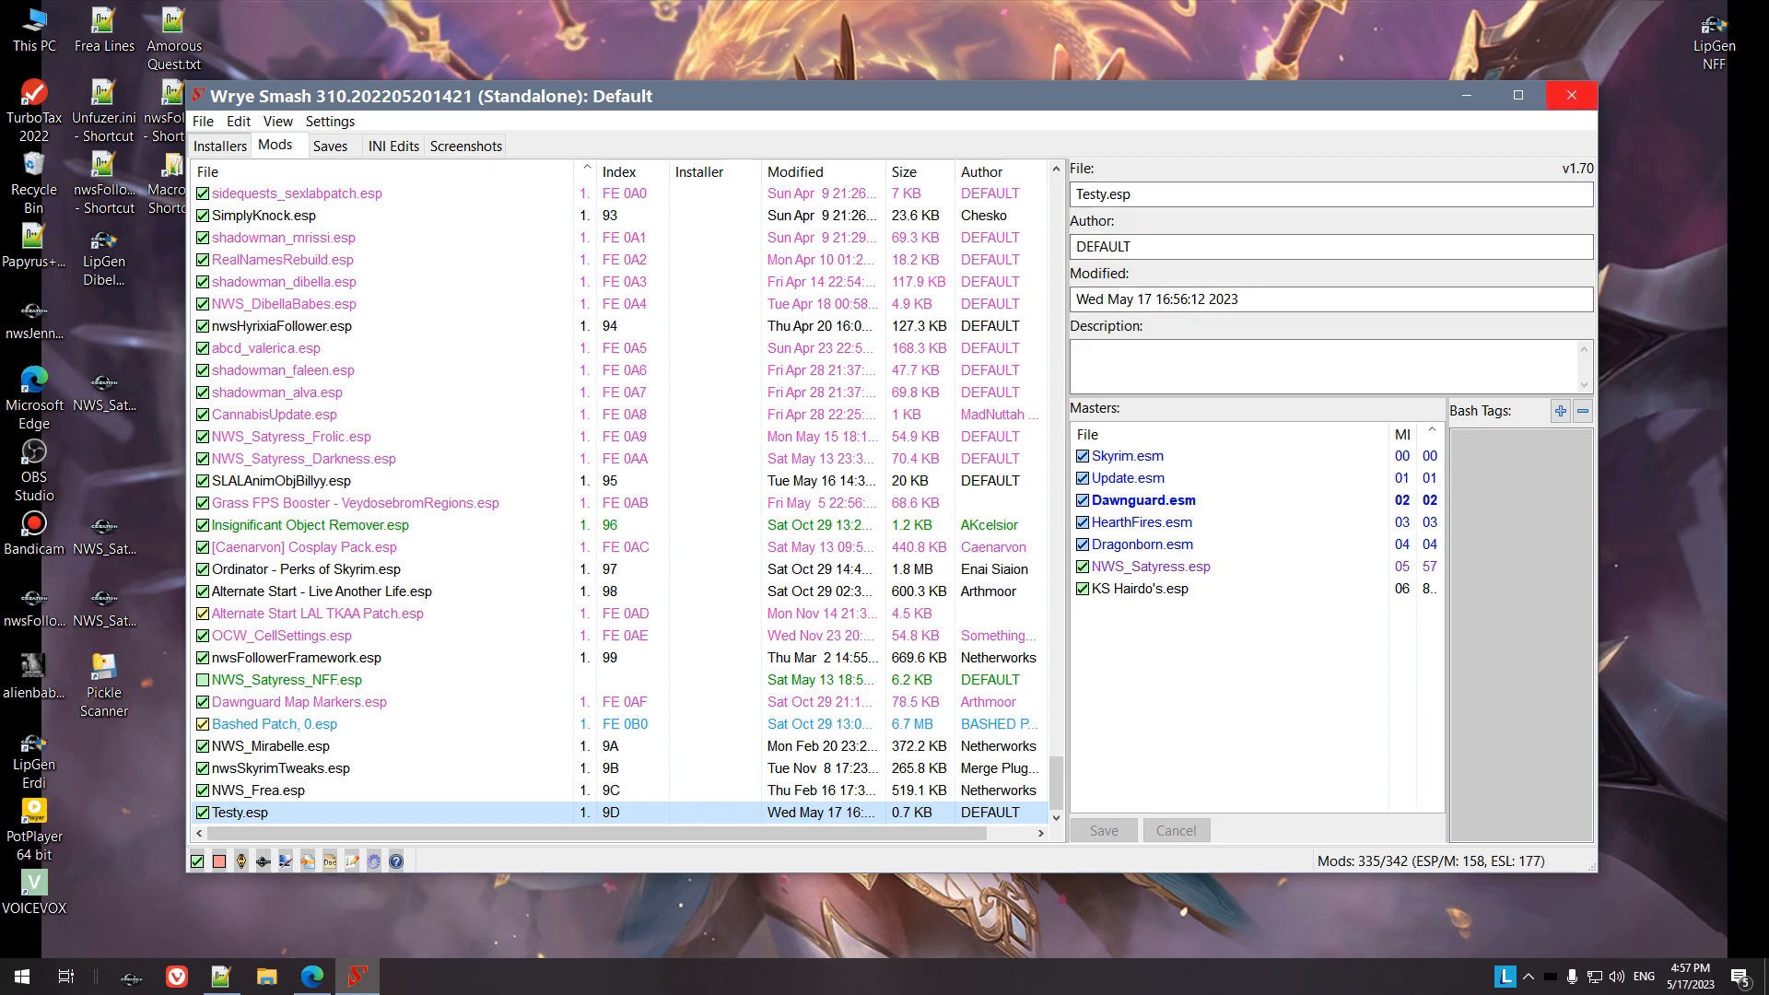
click(1572, 96)
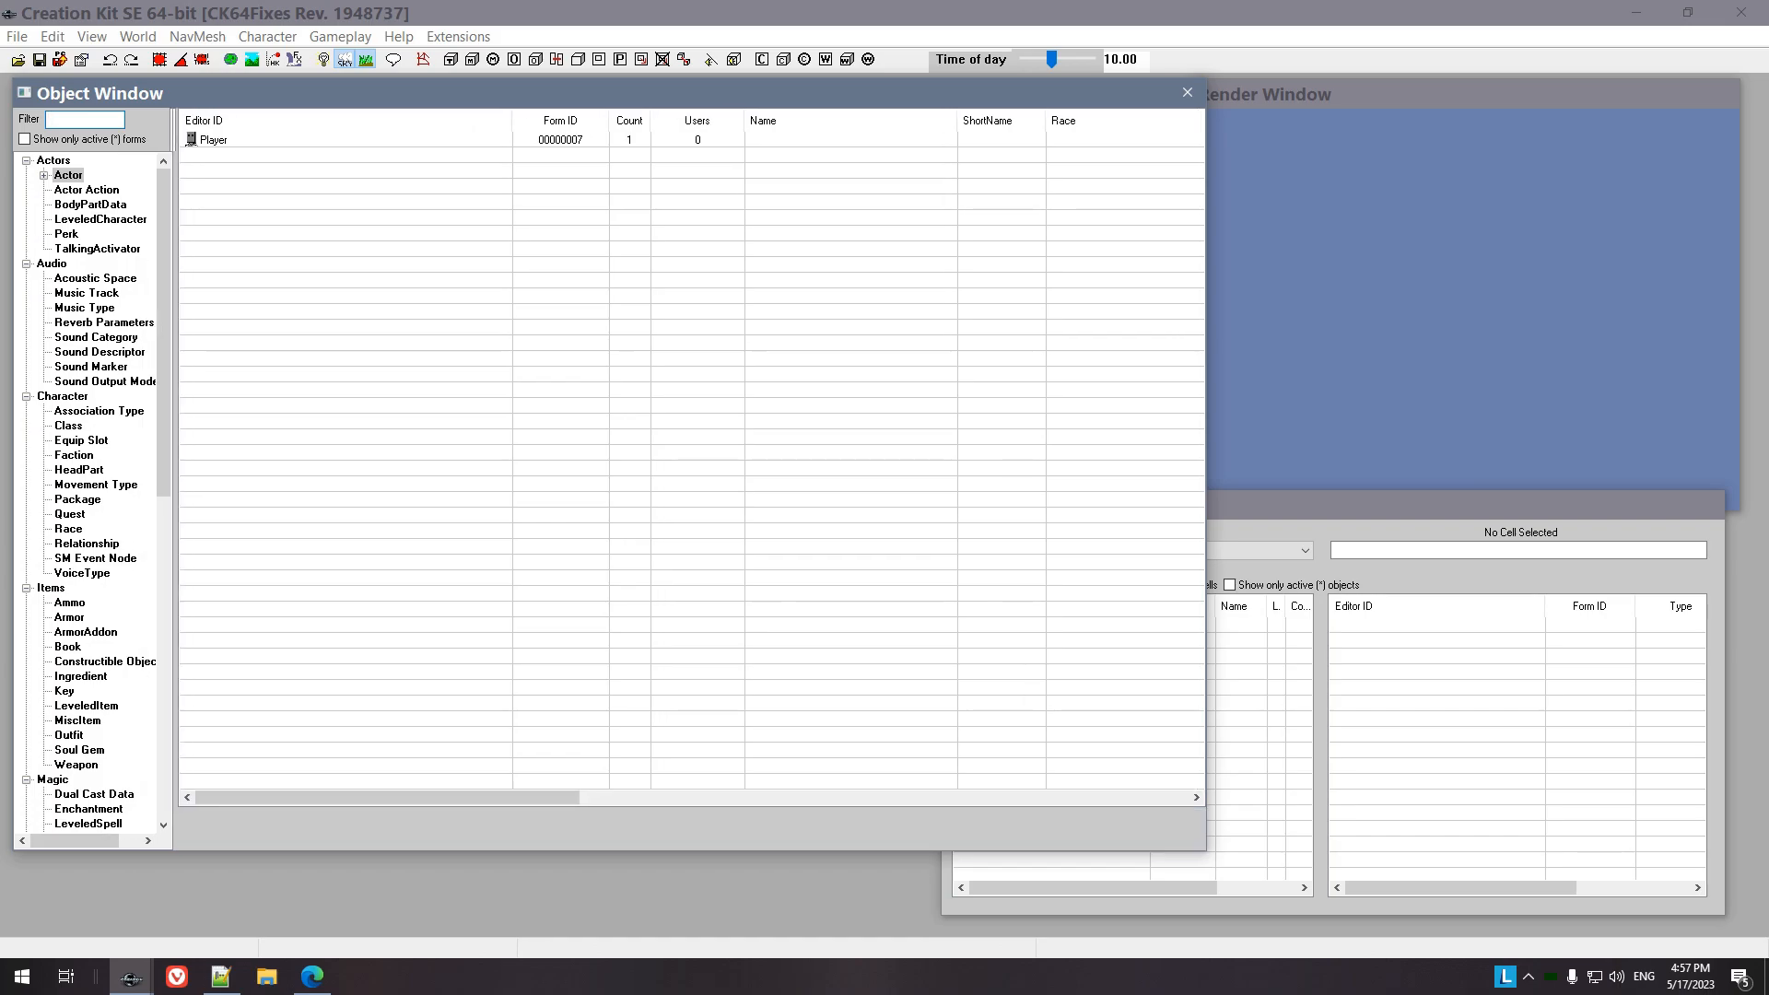
In Creation Kit, find Testy.esp among the data files, set it as the active file and load it
click(17, 36)
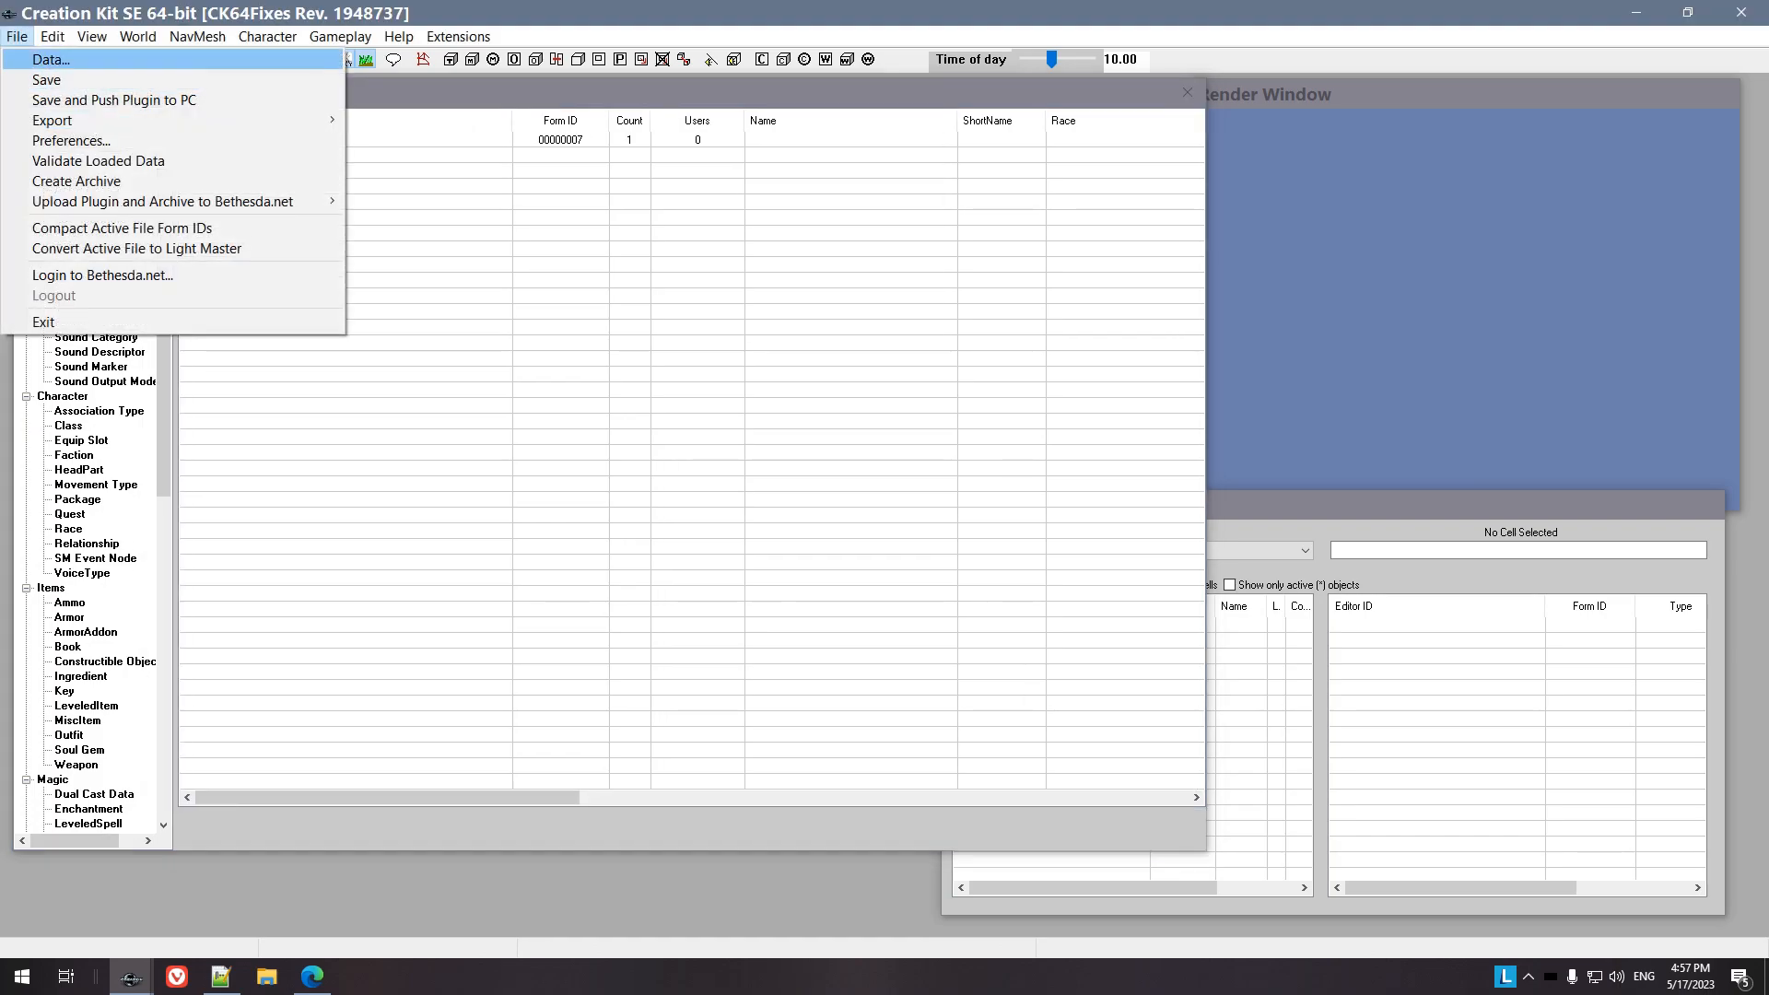
click(37, 56)
text(testy)
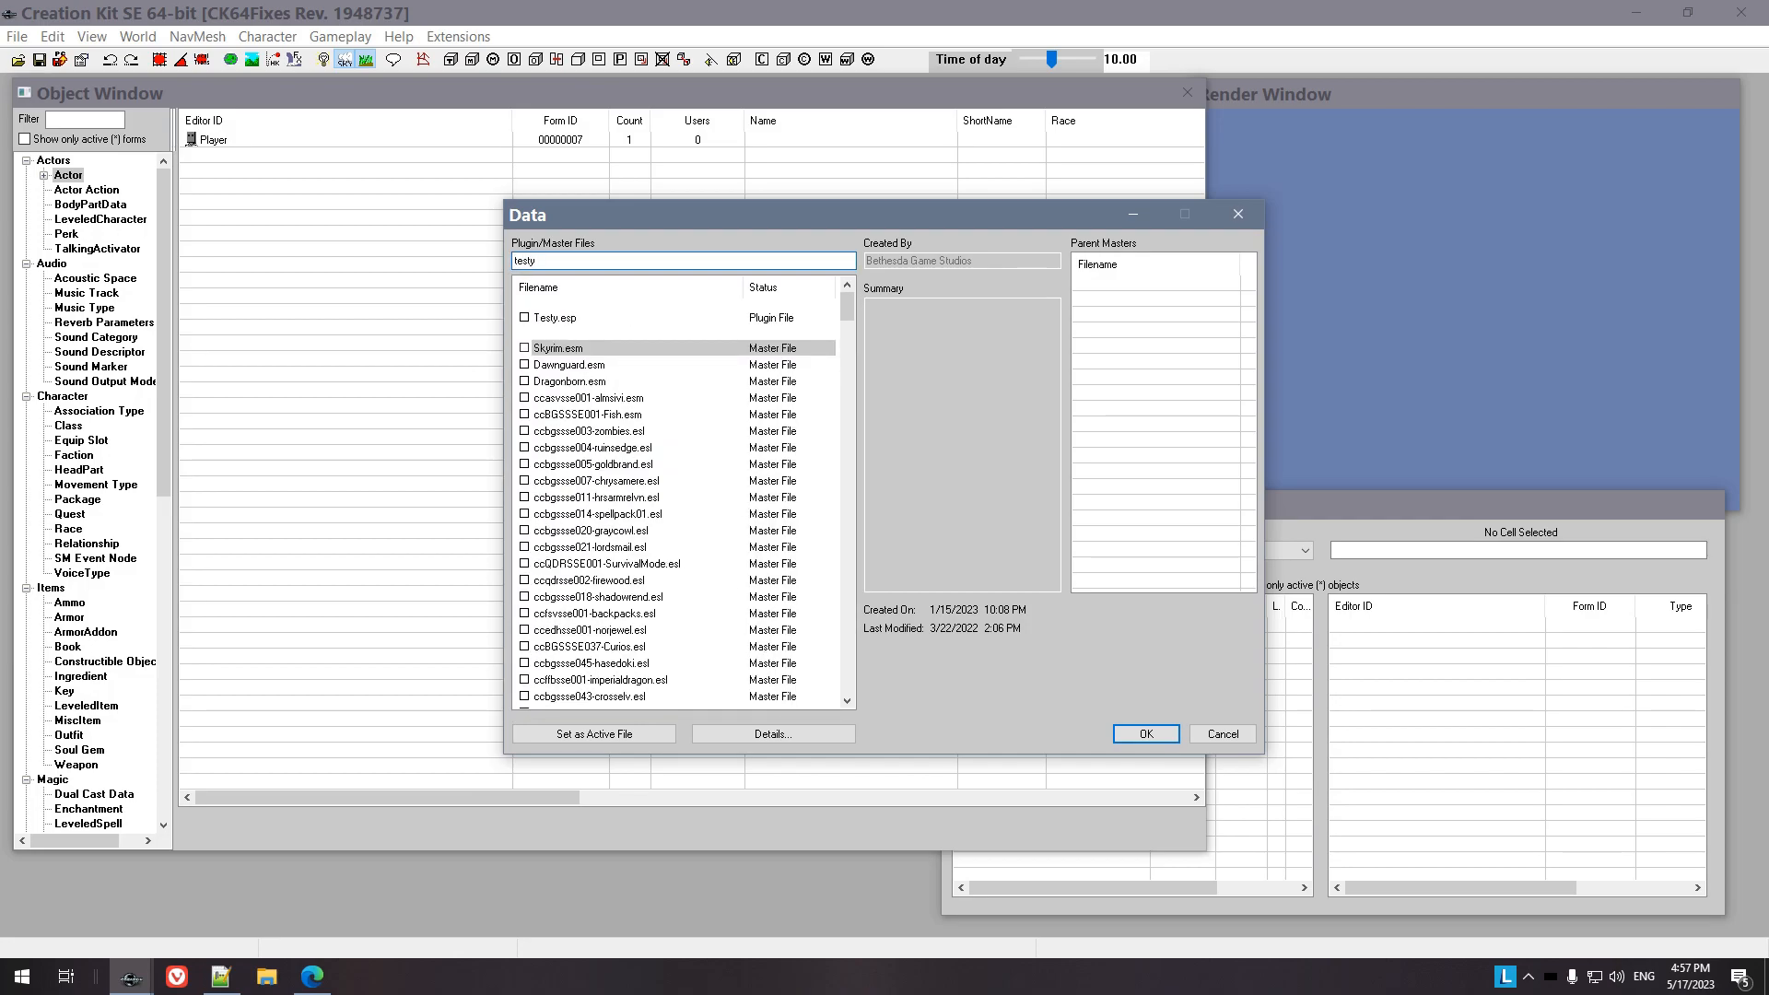
click(555, 317)
click(593, 733)
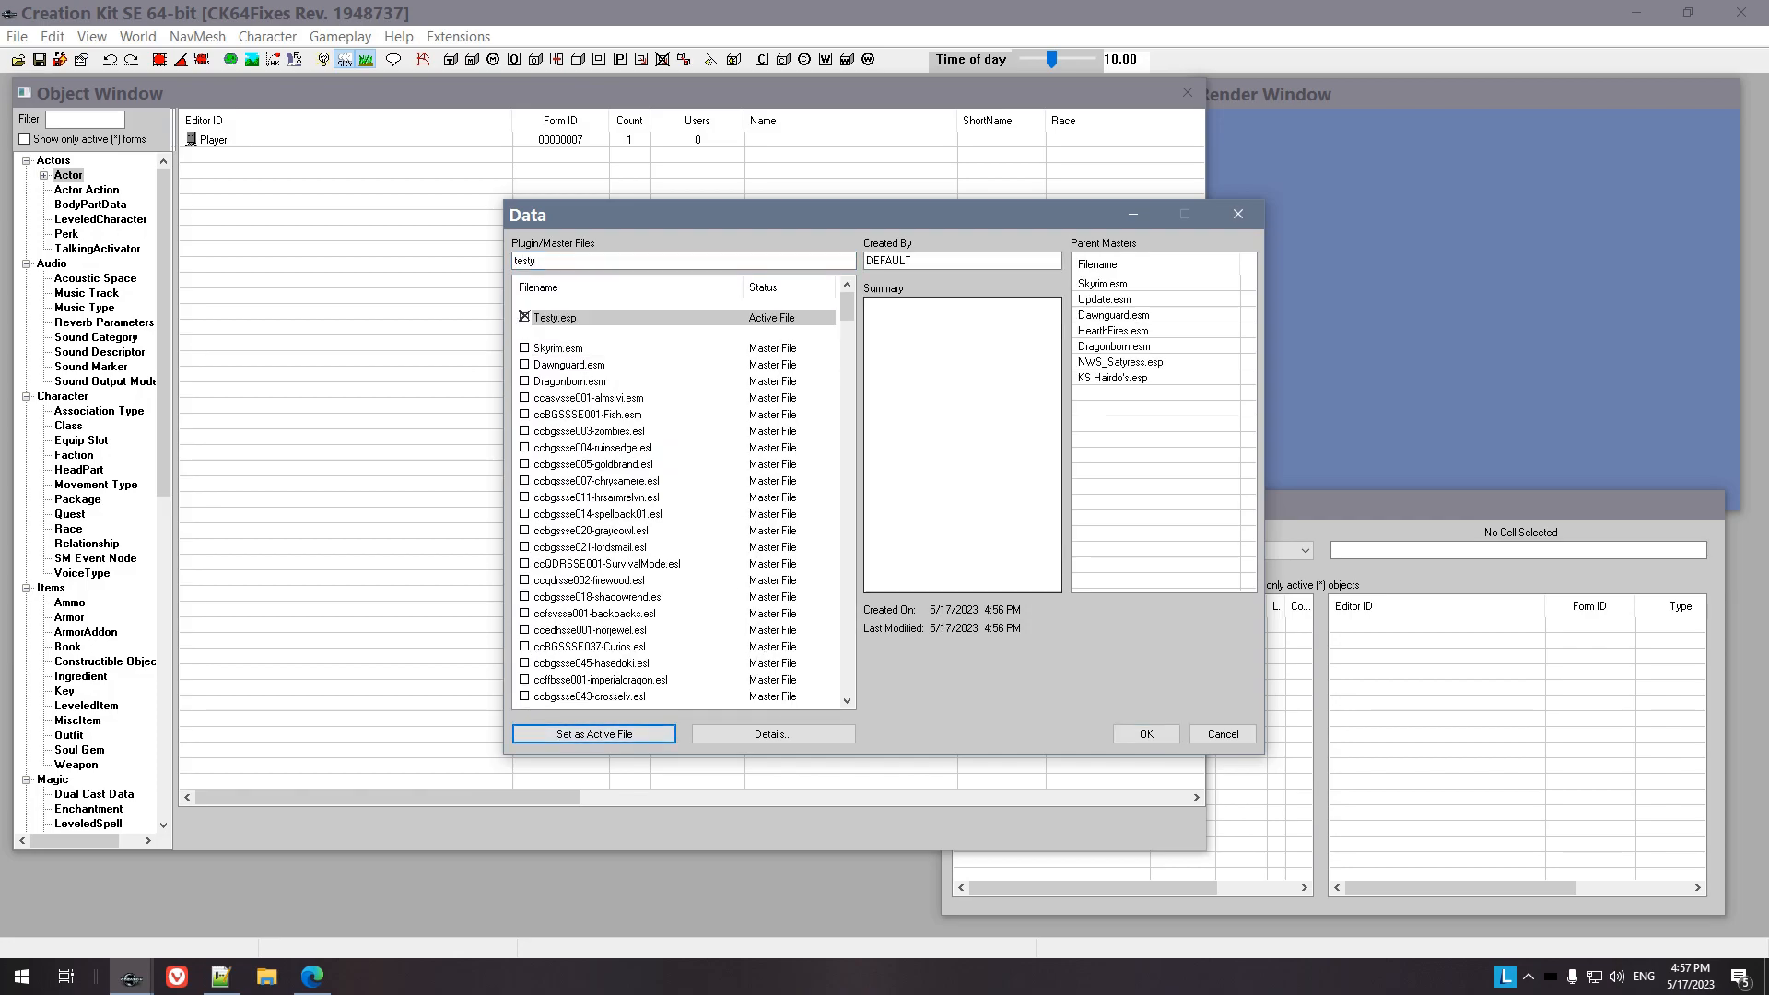
mouse_move(689, 205)
mouse_down()
mouse_move(650, 221)
mouse_move(691, 235)
mouse_up()
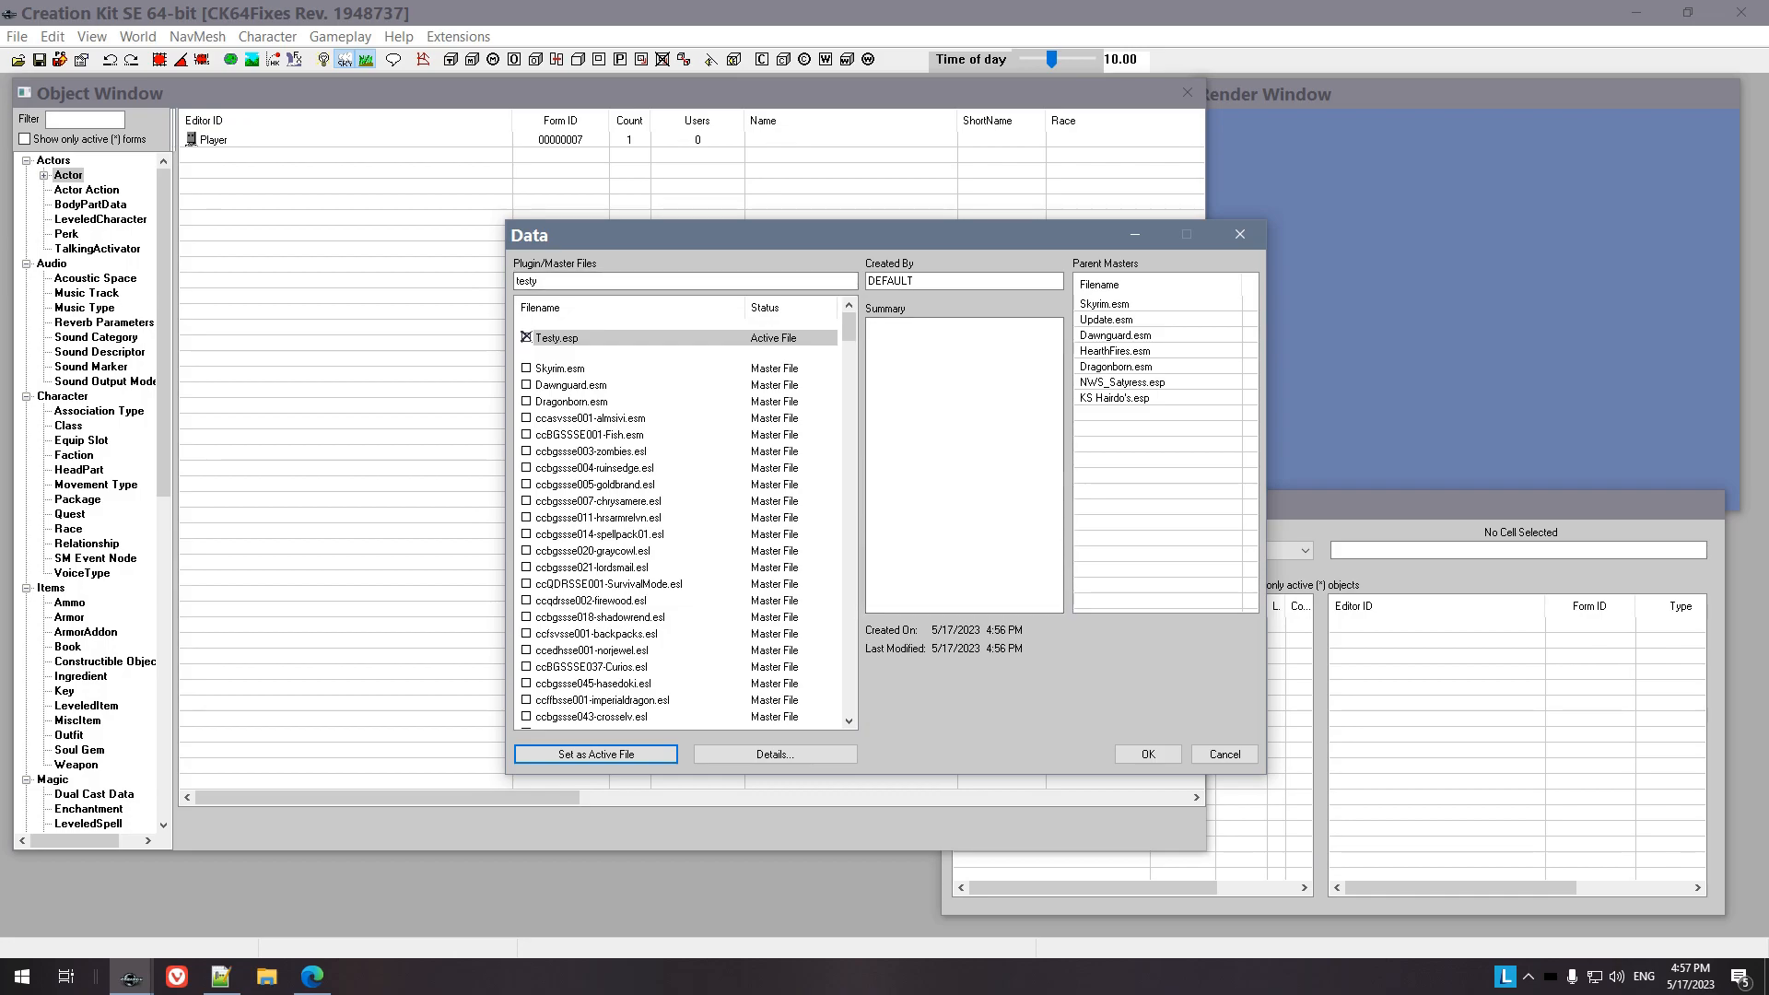
click(1148, 753)
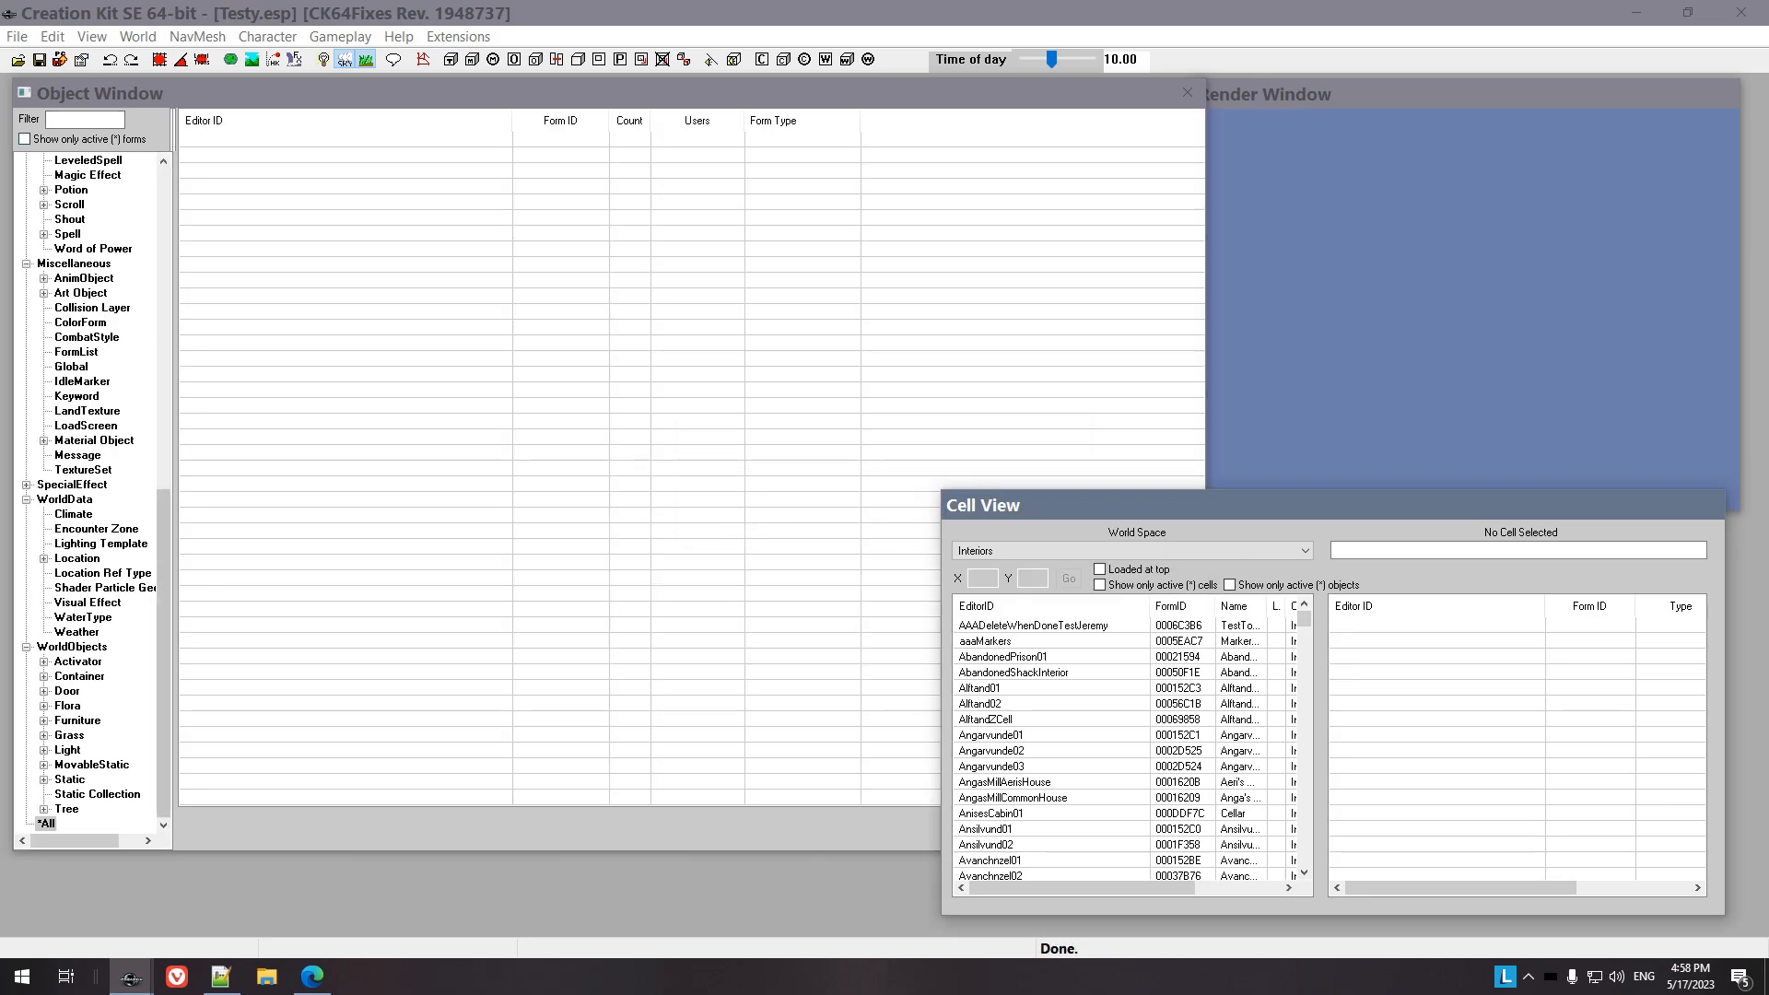
Select the nwsTesty actor and load the WhiterunOrigin cell of the WhiterunWorld world space
click(67, 175)
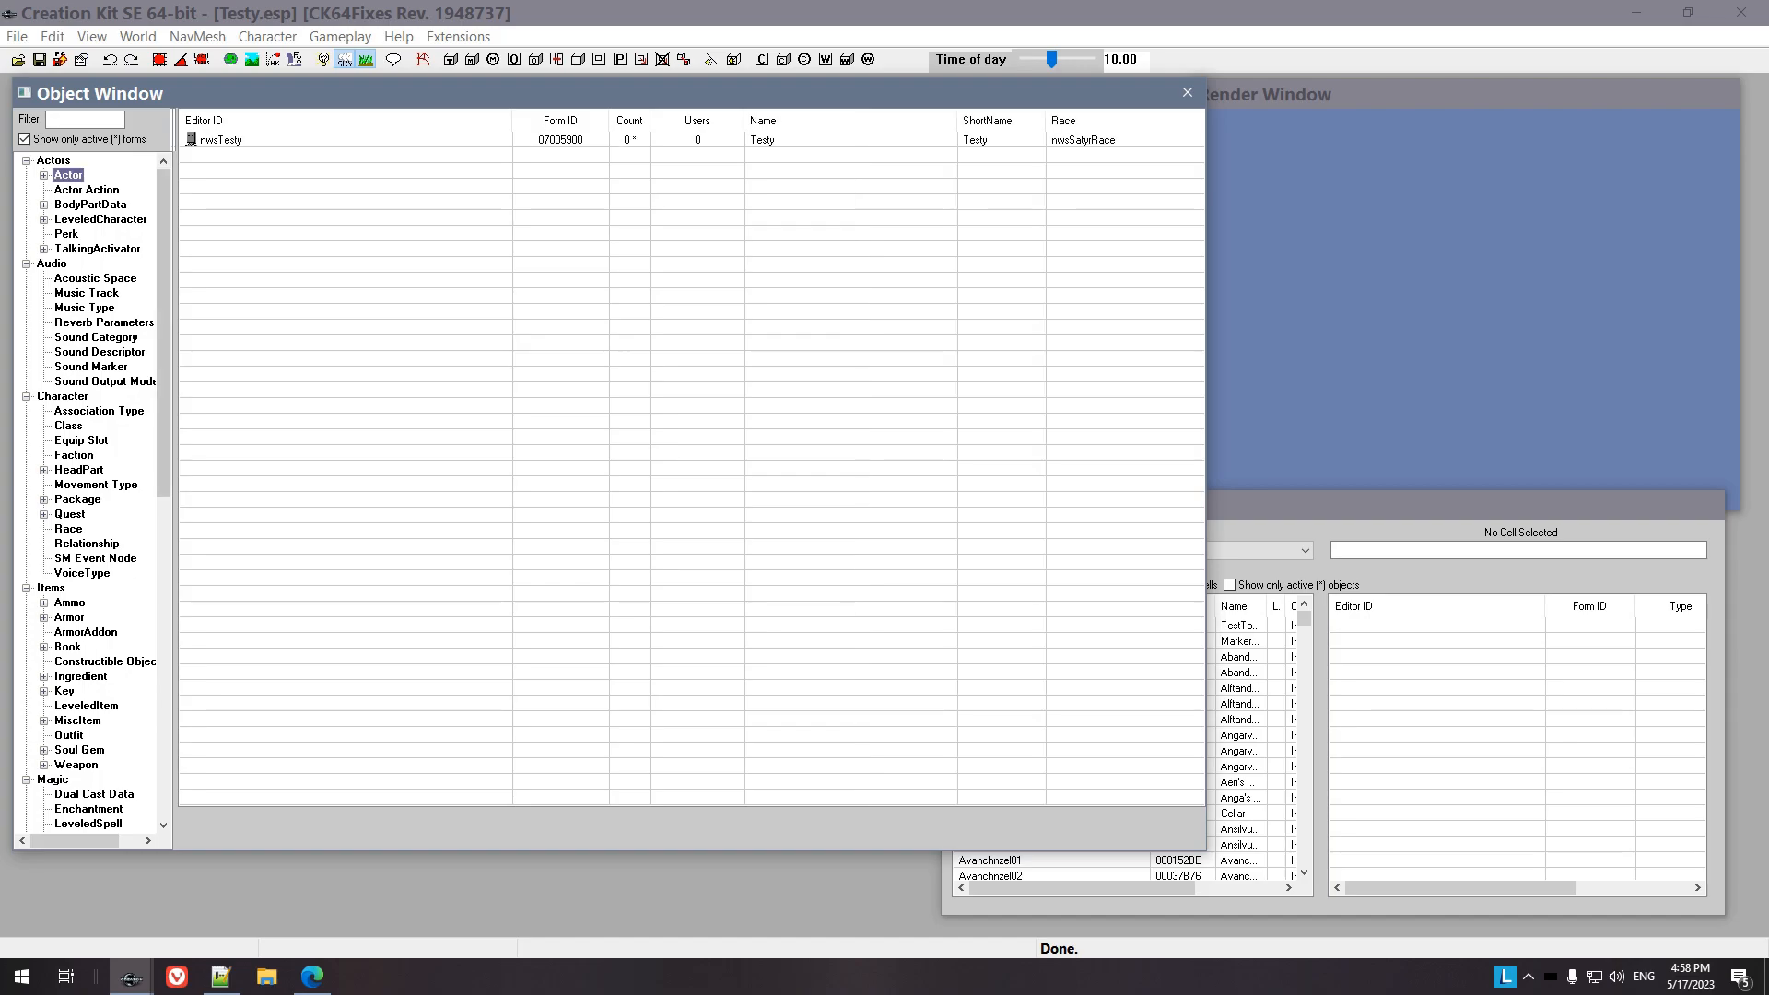
click(221, 139)
drag(1292, 505, 1308, 504)
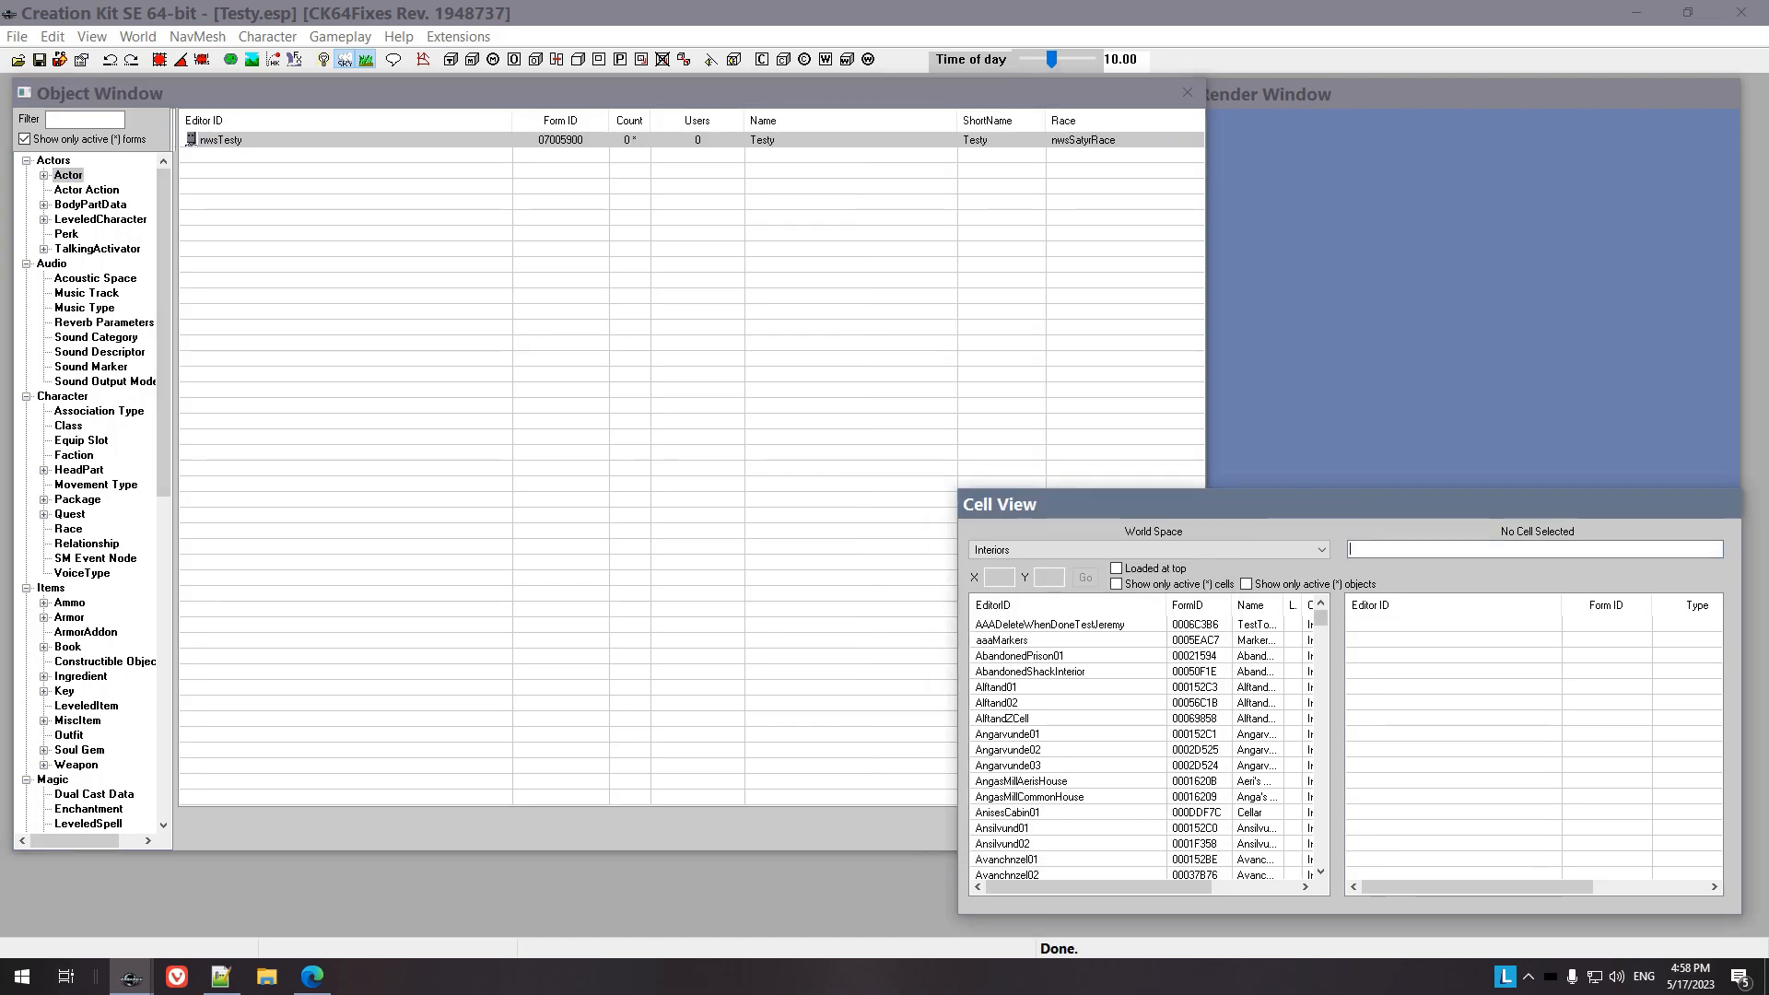
click(1290, 550)
scroll(1050, 834, down, 7)
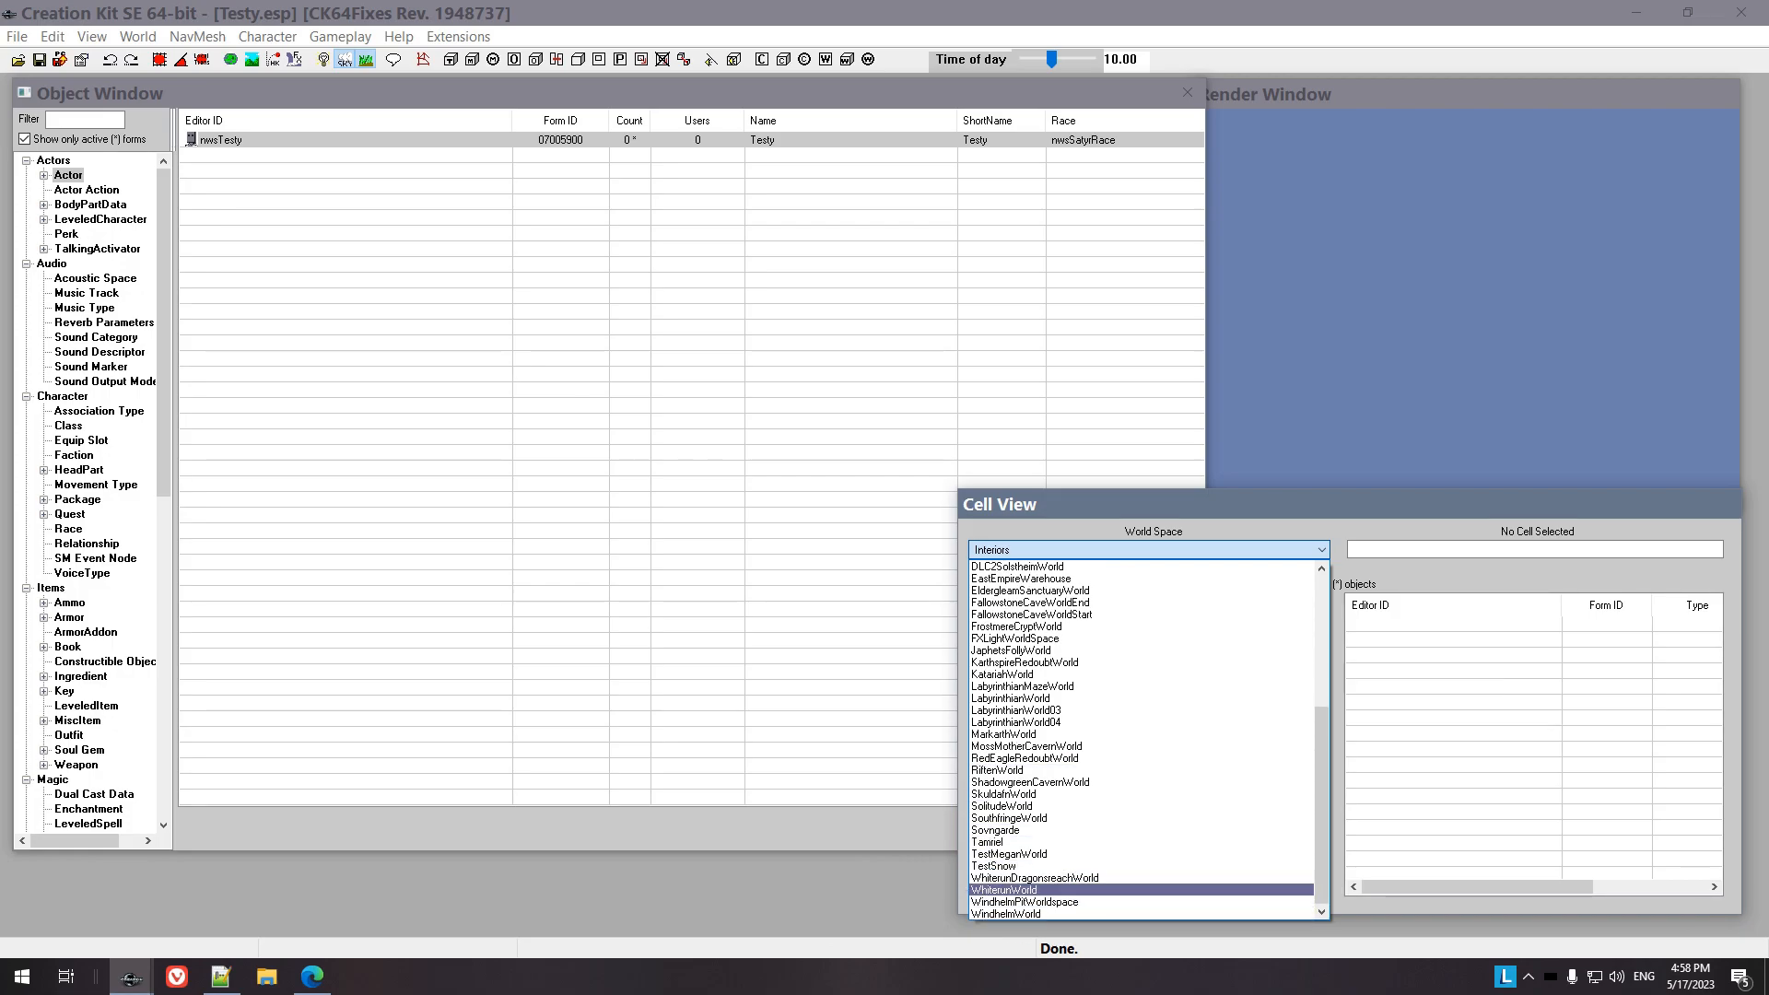
click(1013, 890)
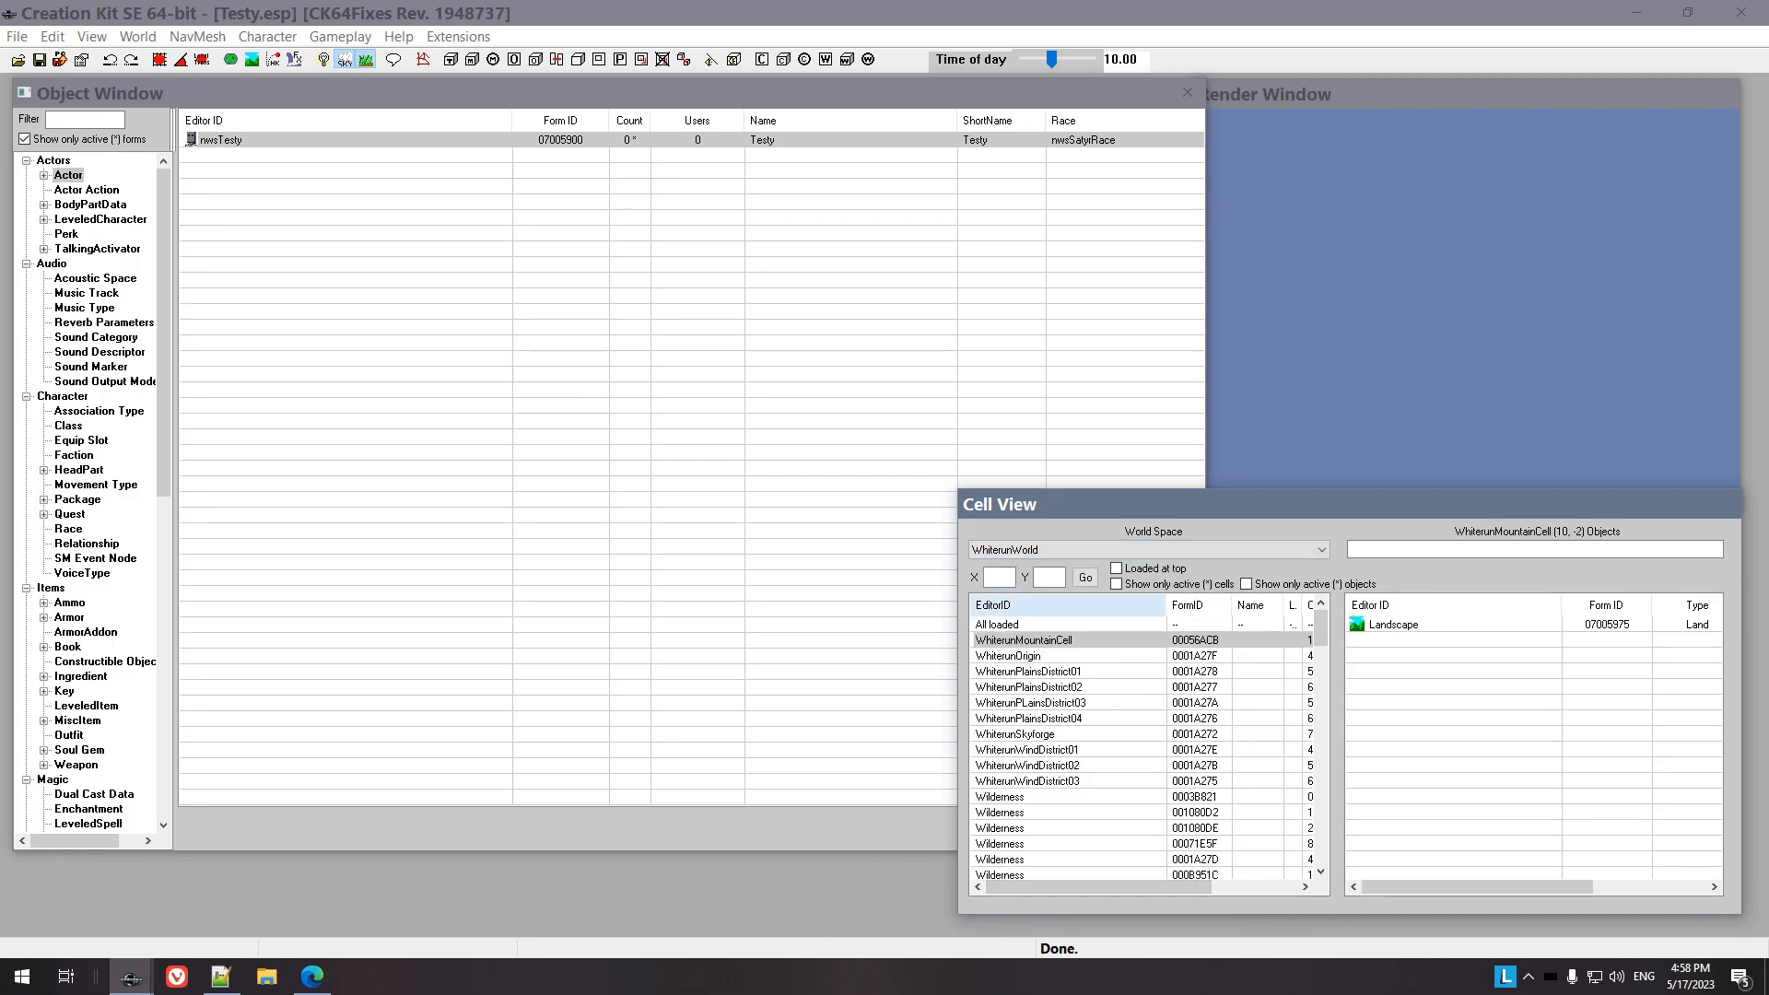
double_click(1030, 657)
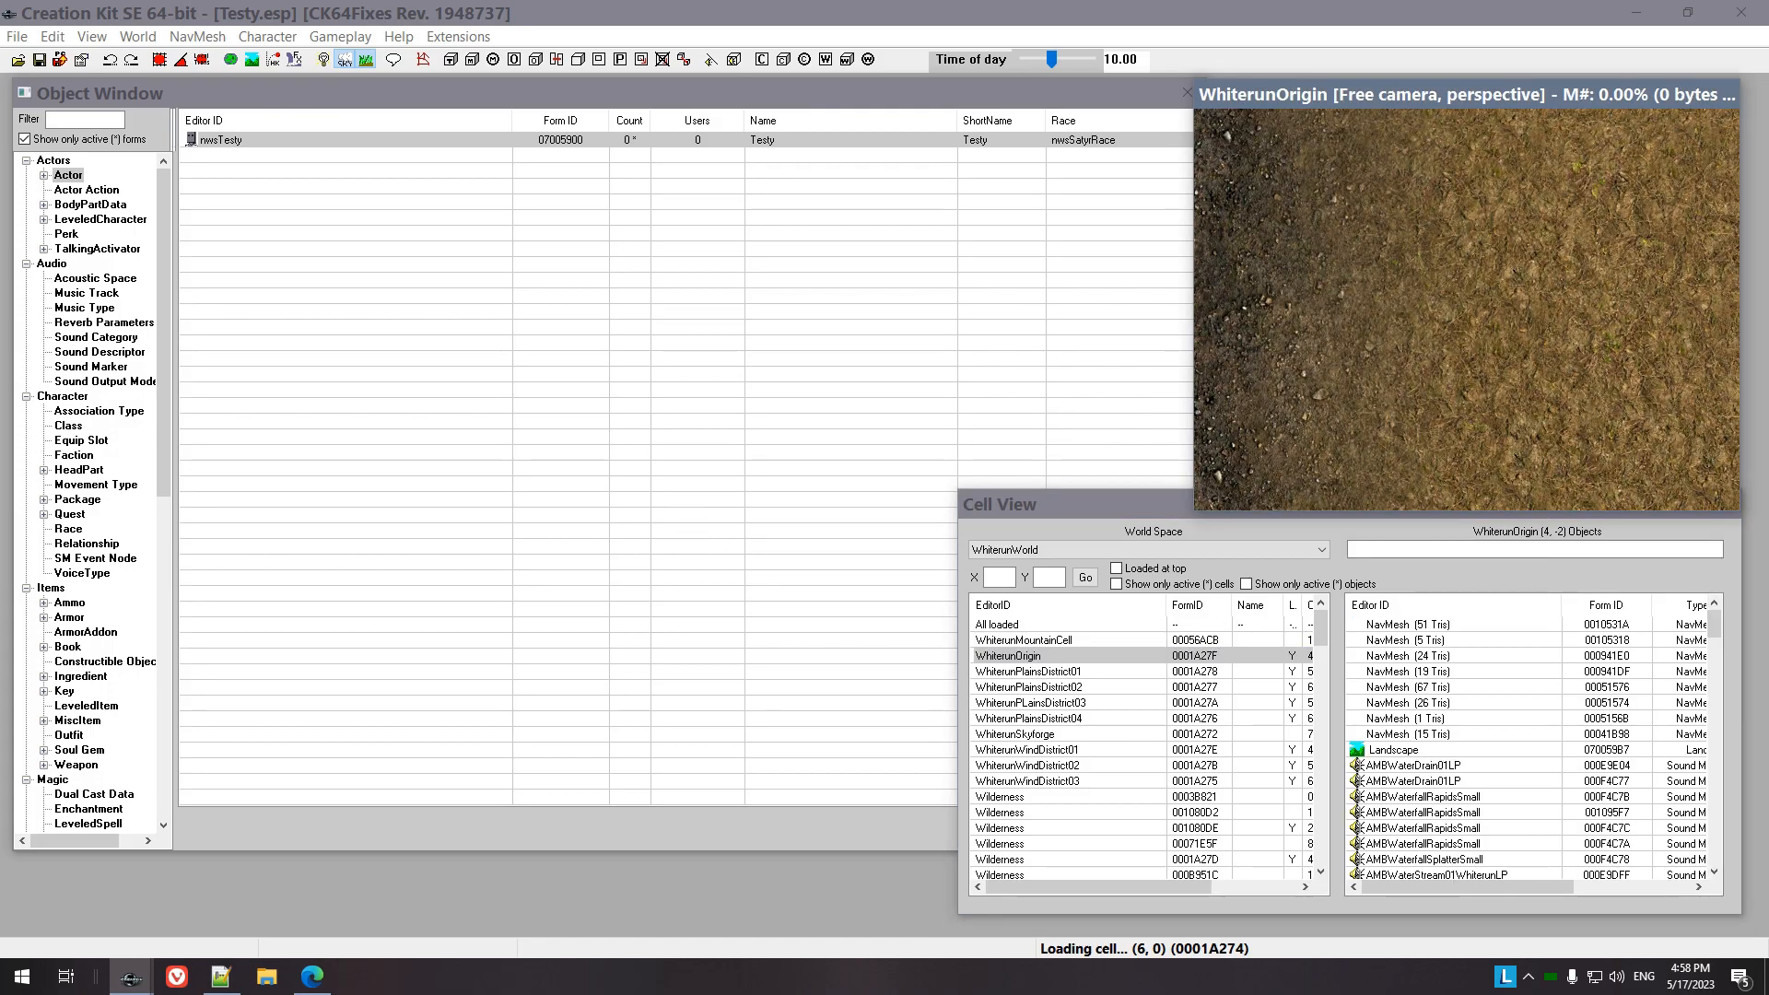
Place the nwsTesty actor on the open ground near the shrubs in the WhiterunOrigin cell
key(shift)
key(shift)
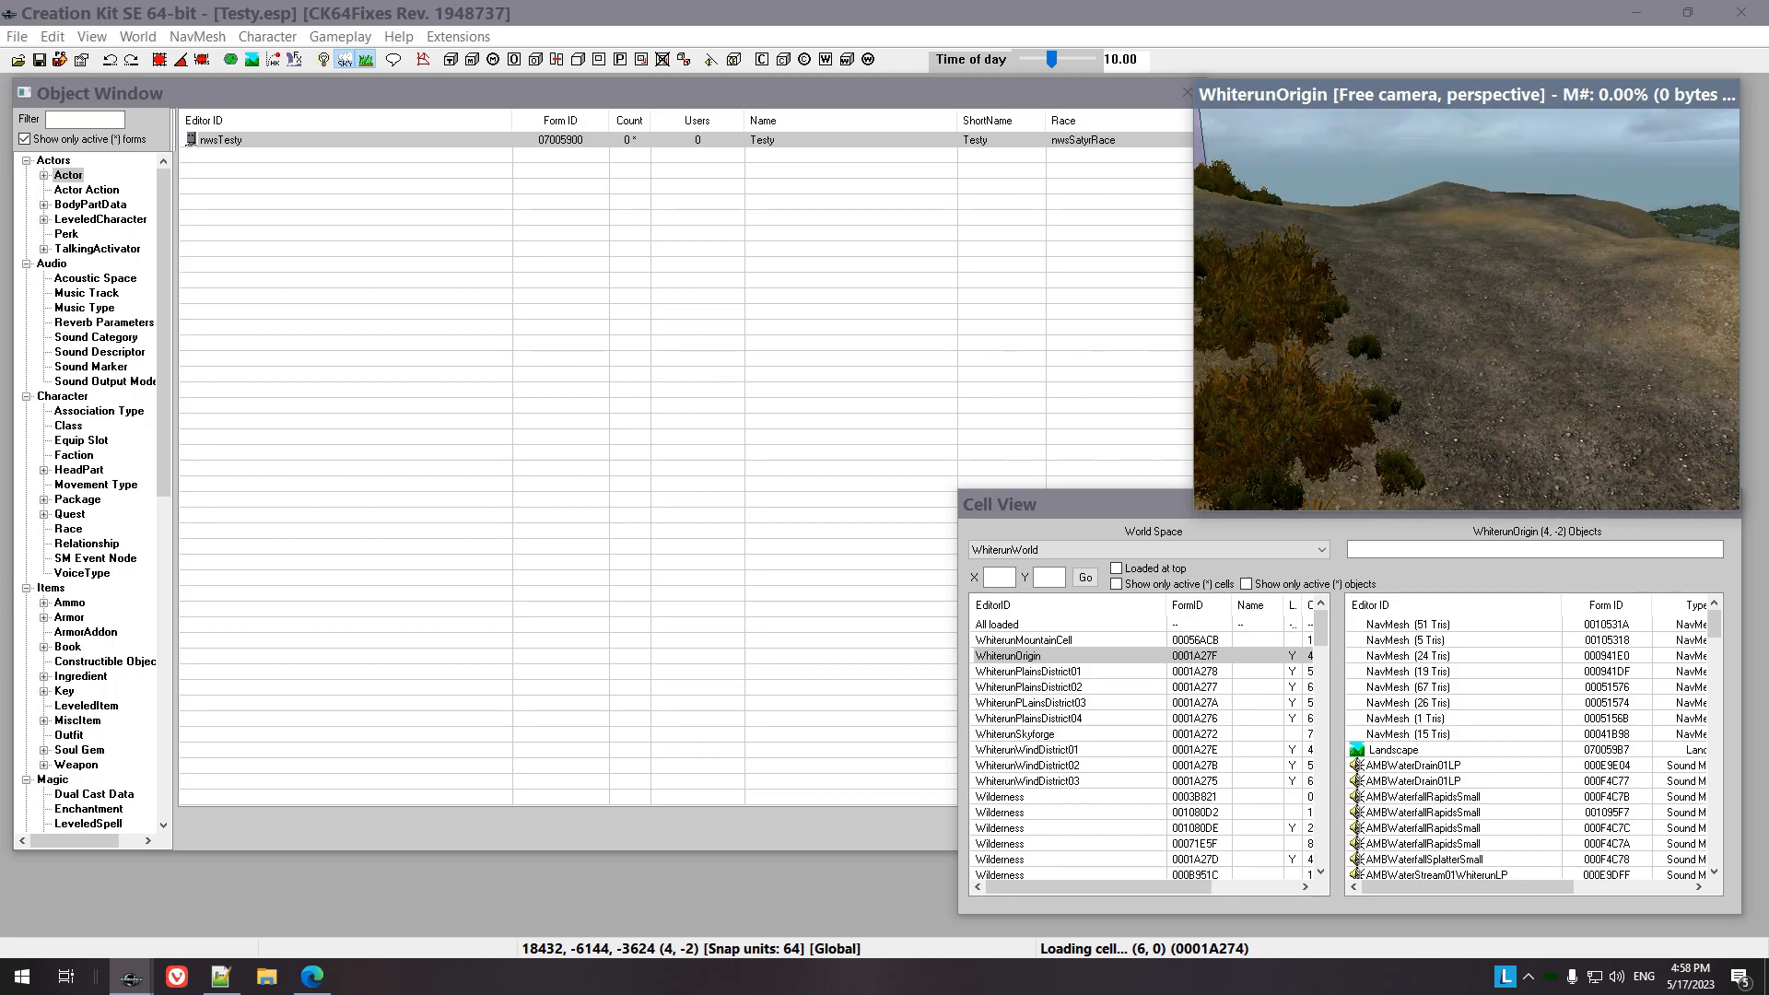
scroll(1467, 310, down, 1)
scroll(1467, 309, up, 2)
key(space)
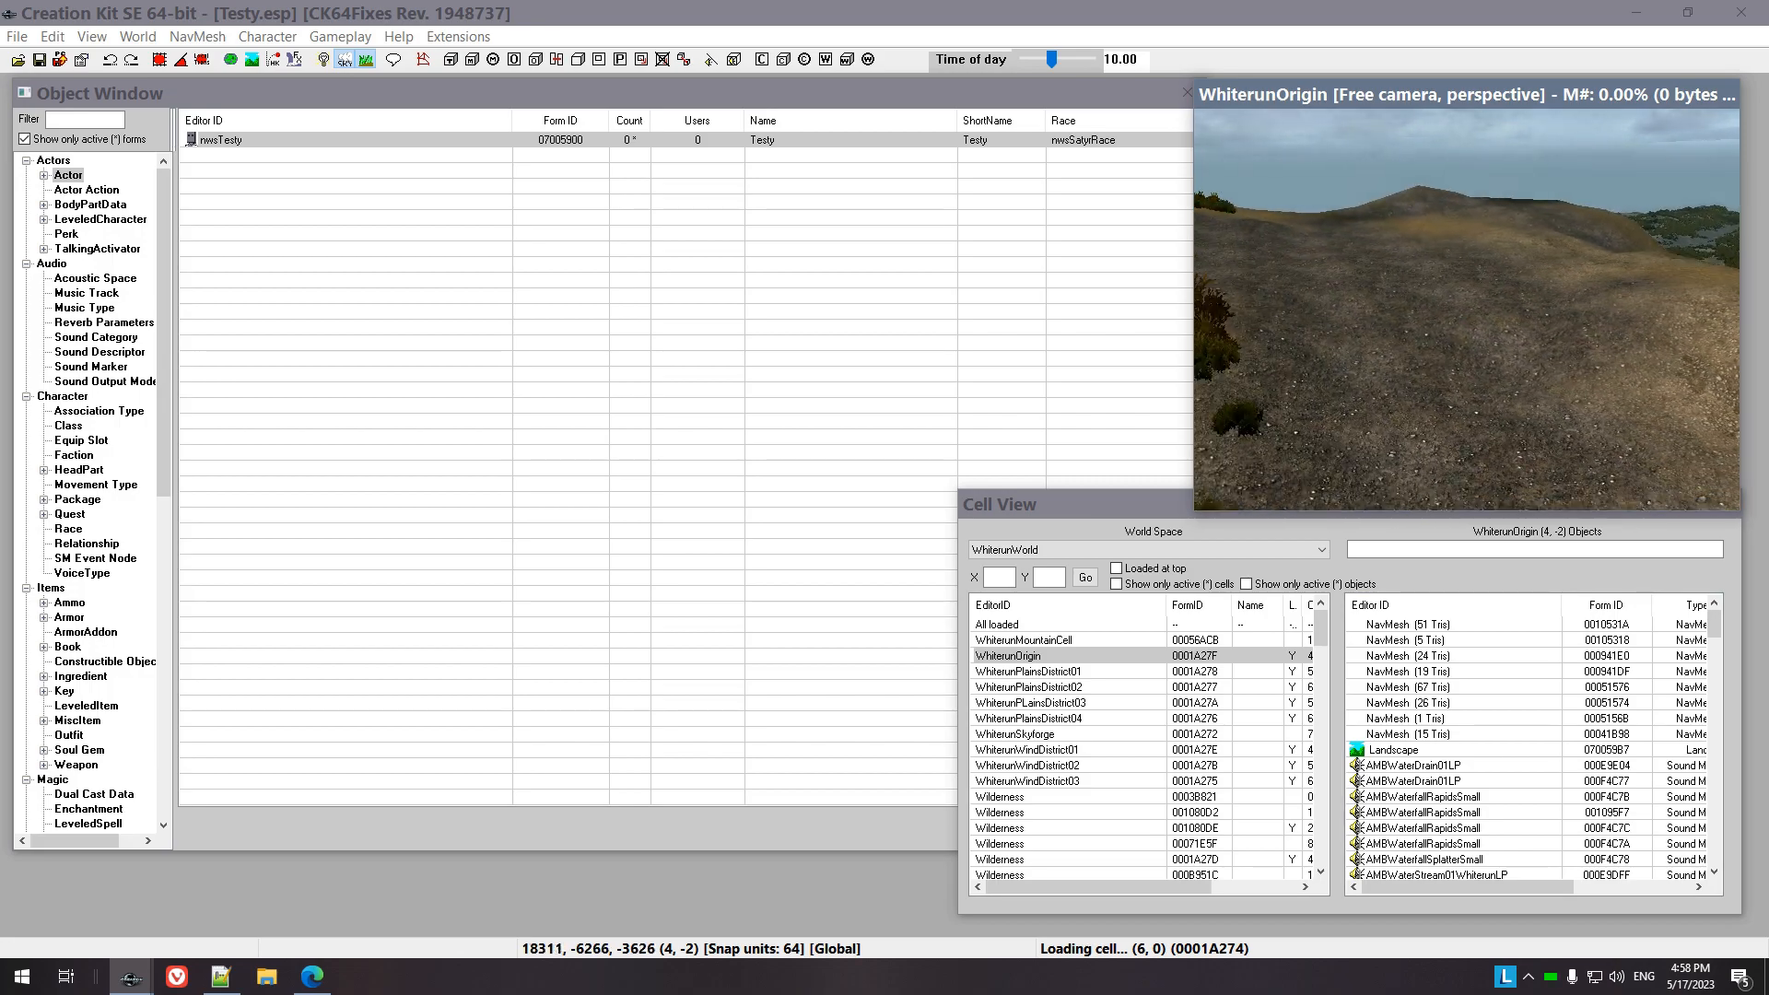
key(space)
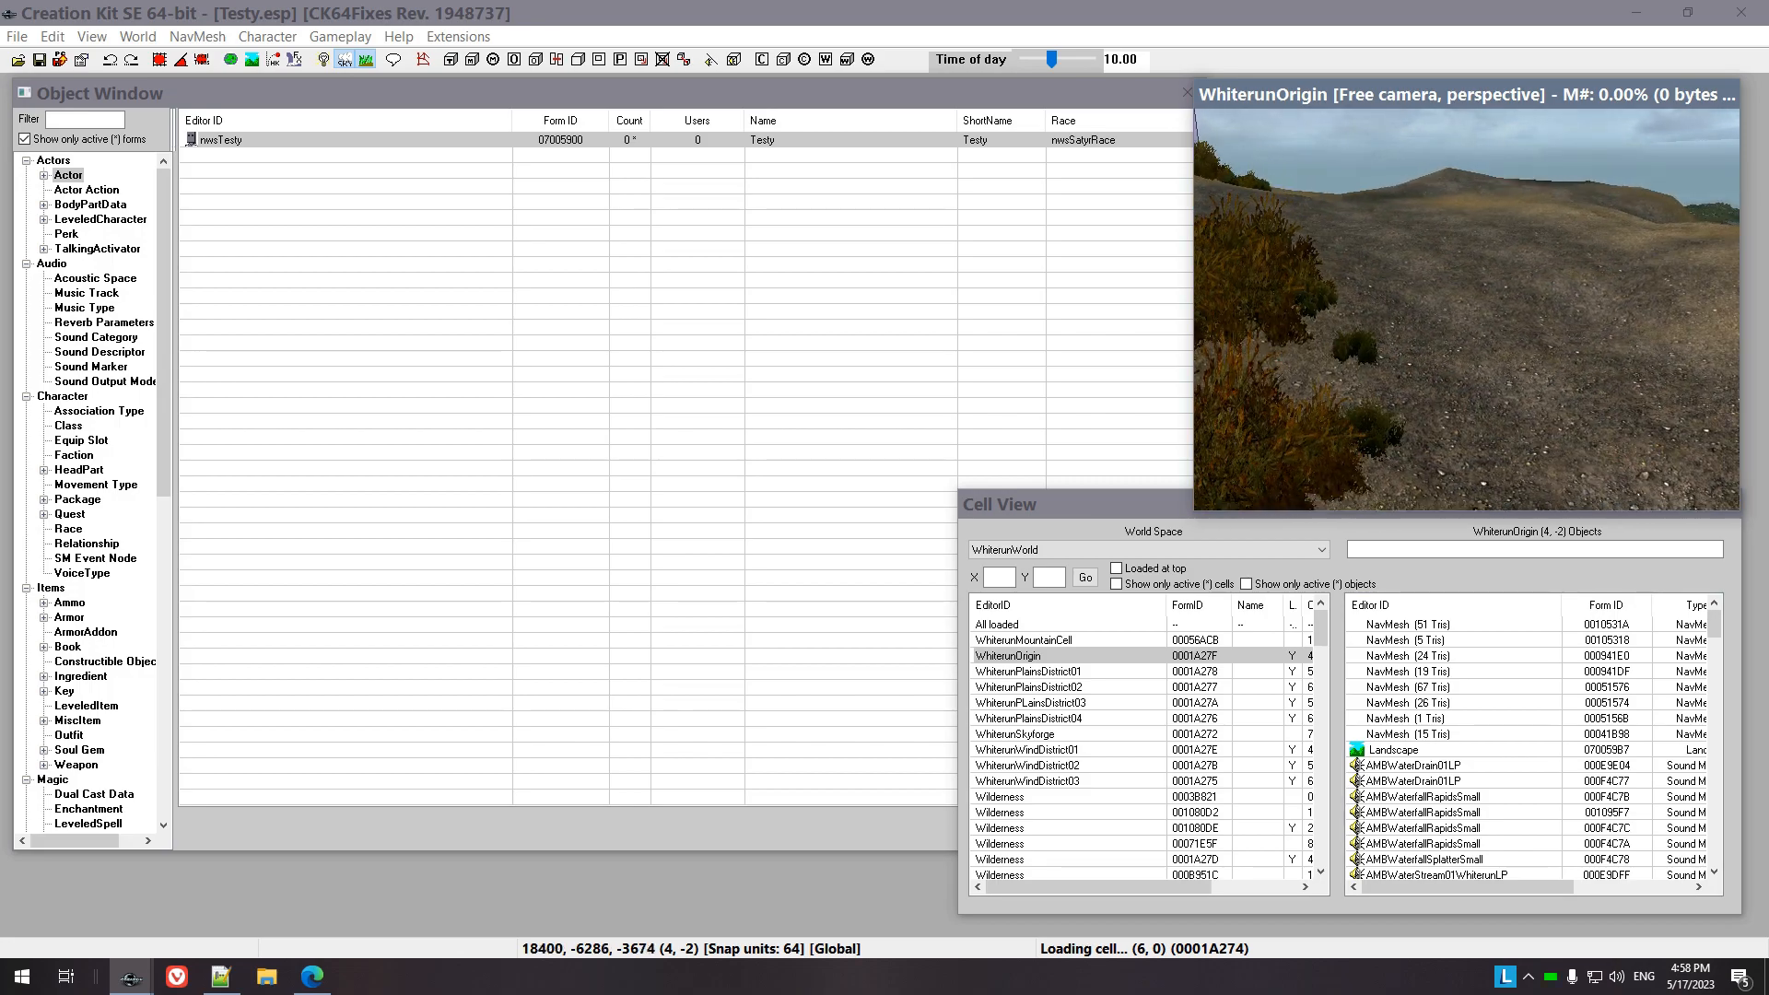
key(shift)
scroll(1467, 310, down, 4)
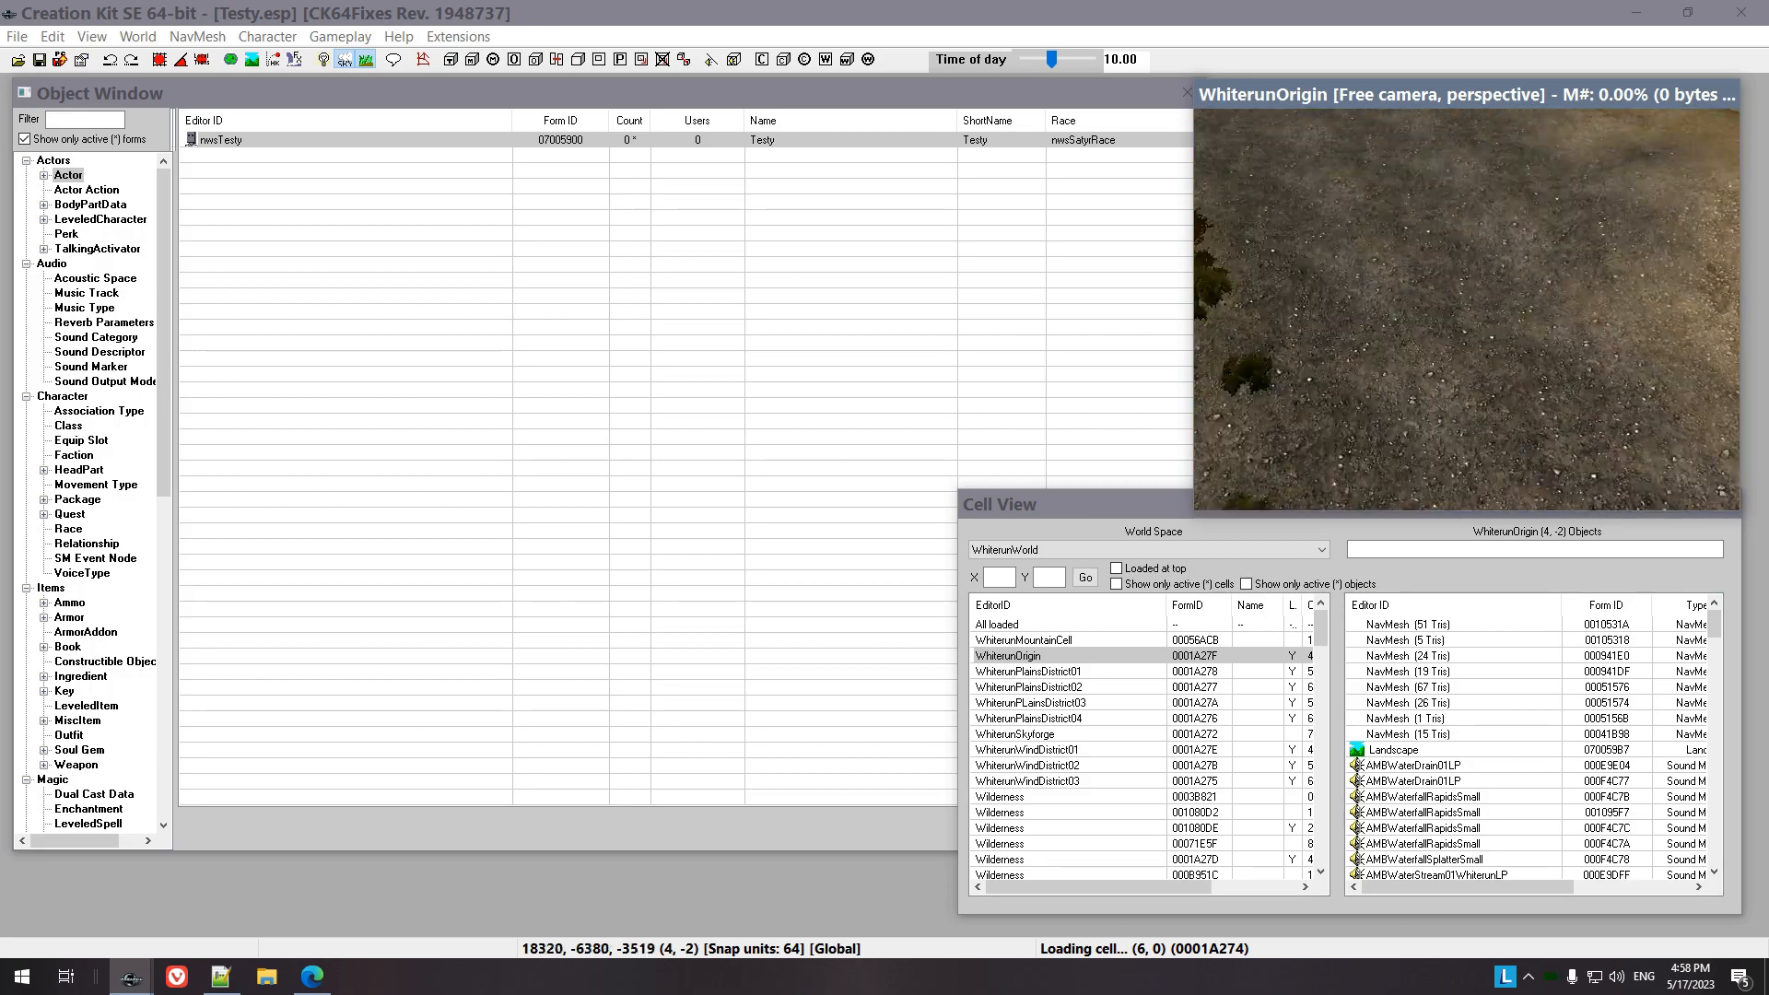
scroll(1467, 309, down, 4)
scroll(1467, 309, up, 9)
scroll(1467, 309, down, 4)
scroll(1467, 310, up, 3)
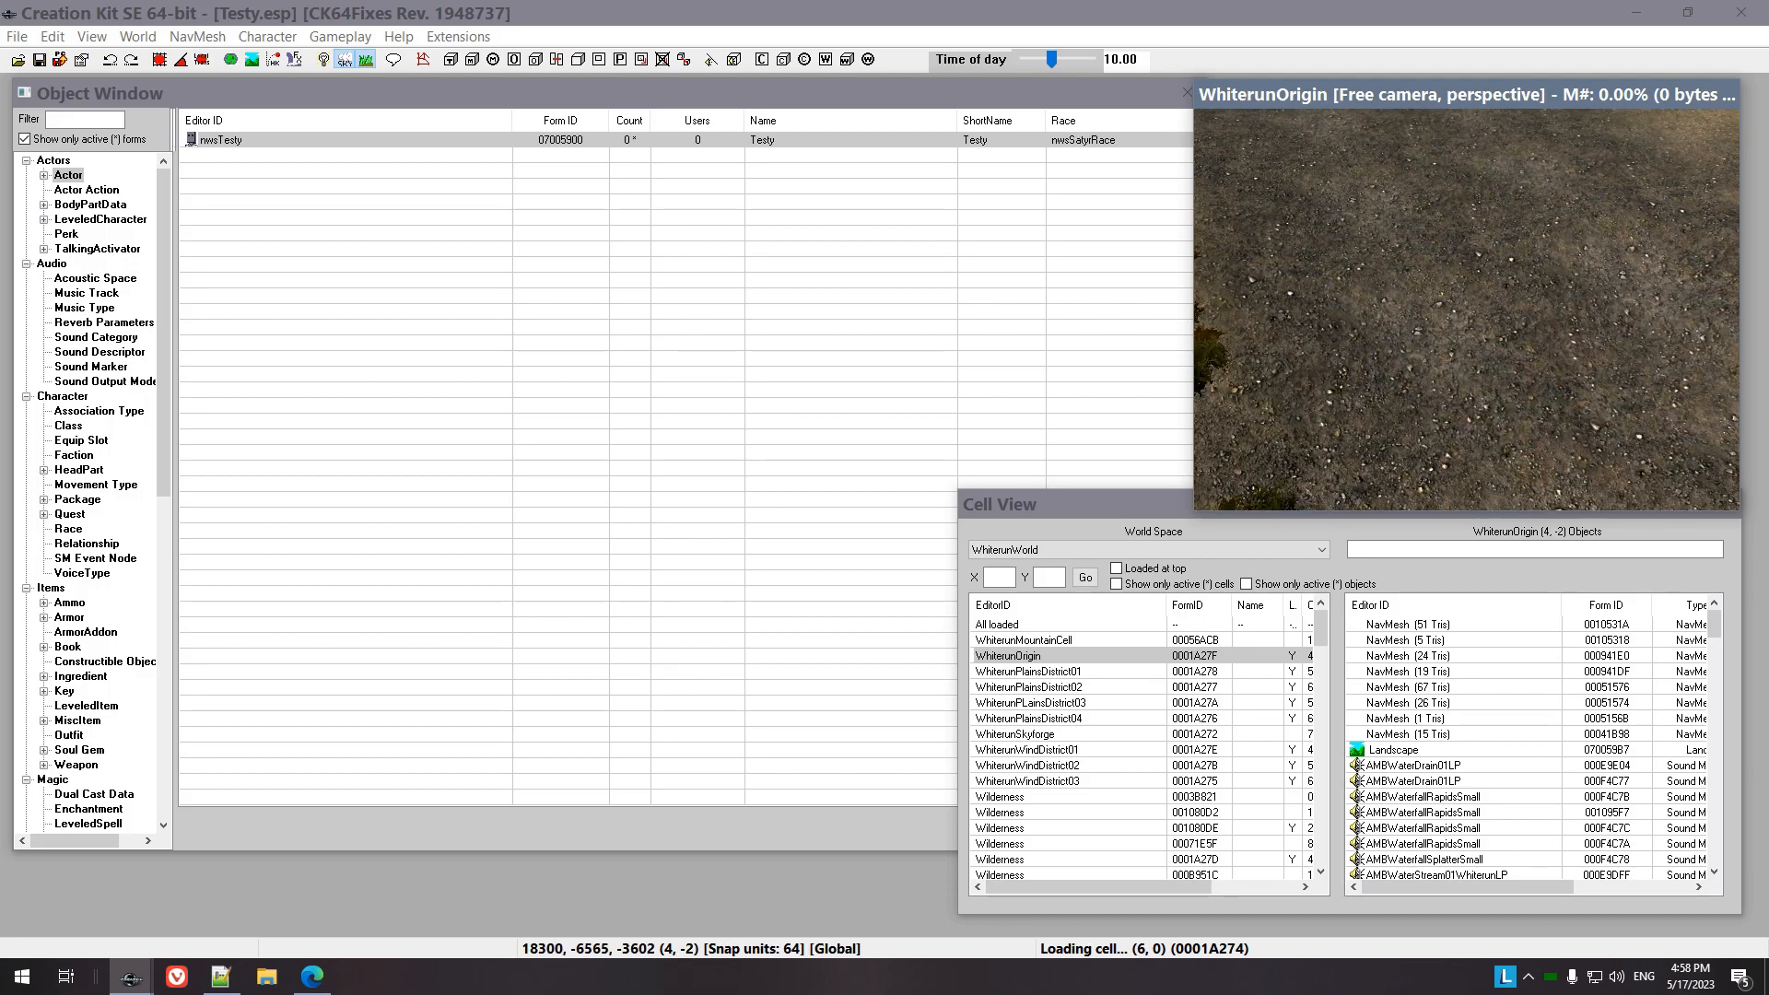
middle_drag(1467, 309, 1511, 406)
drag(221, 140, 1467, 310)
shift+middle_drag(1467, 309, 1445, 254)
scroll(1467, 309, up, 3)
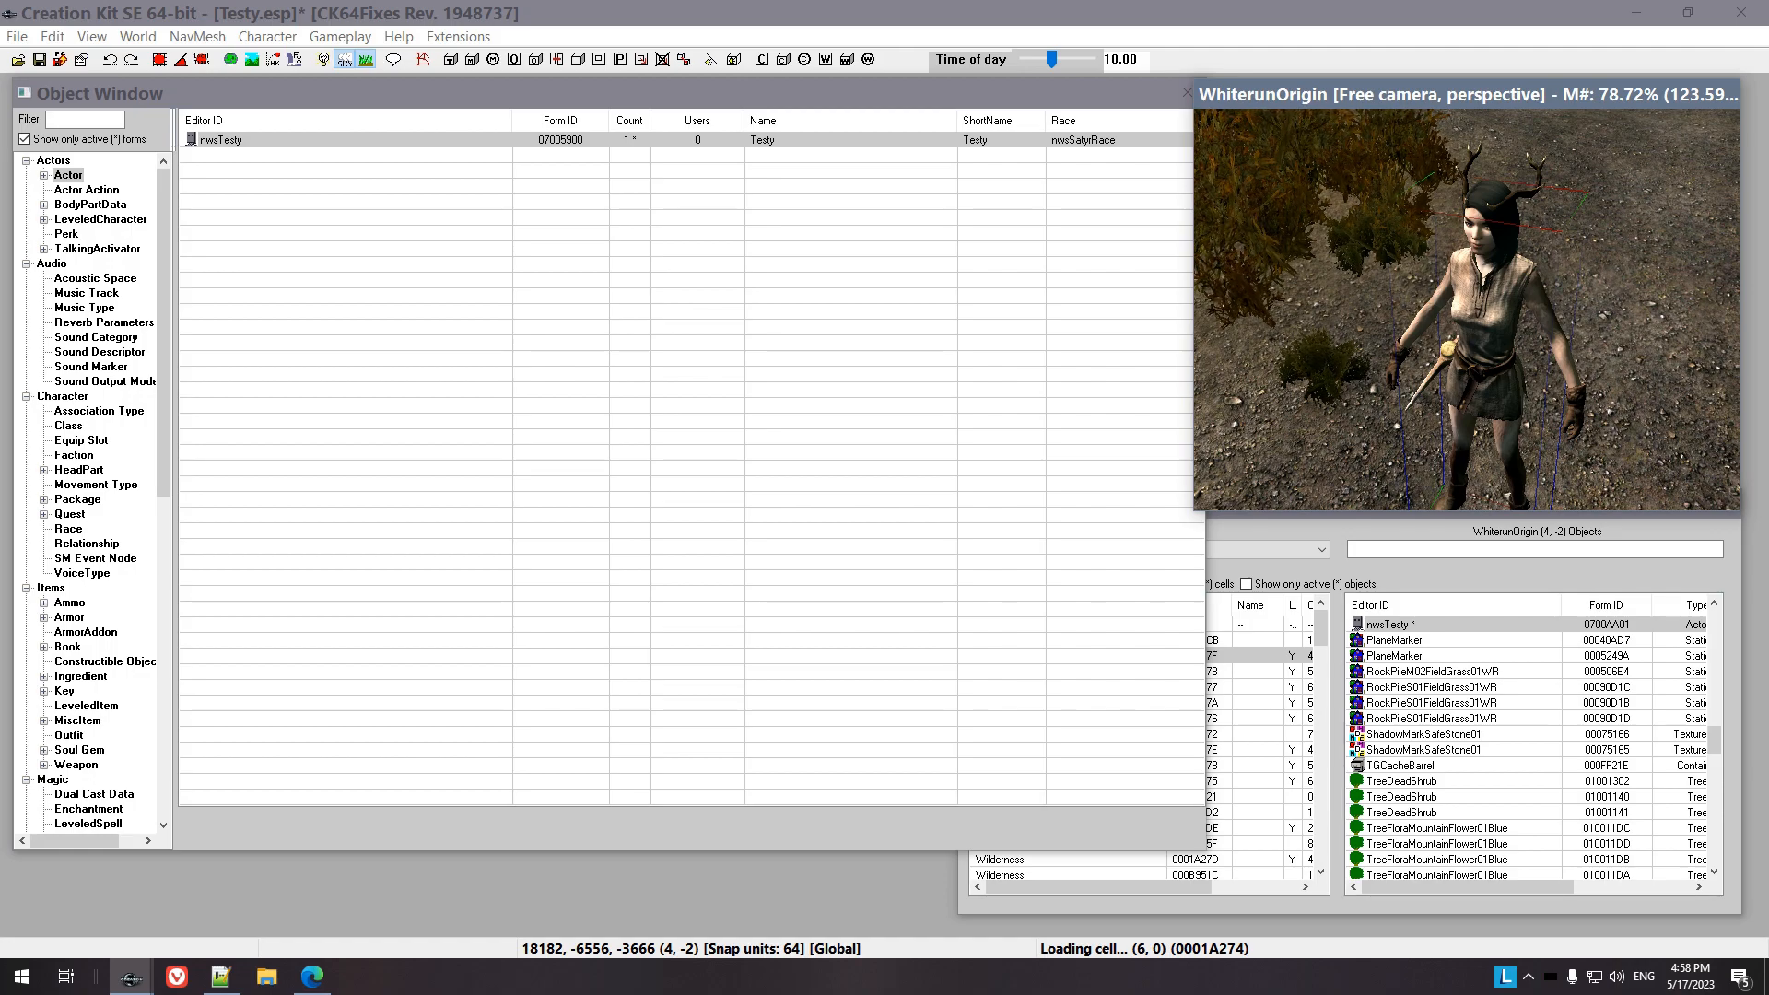
Save the Testy.esp plugin with the nwsTesty actor placed in WhiterunOrigin
click(221, 141)
click(16, 37)
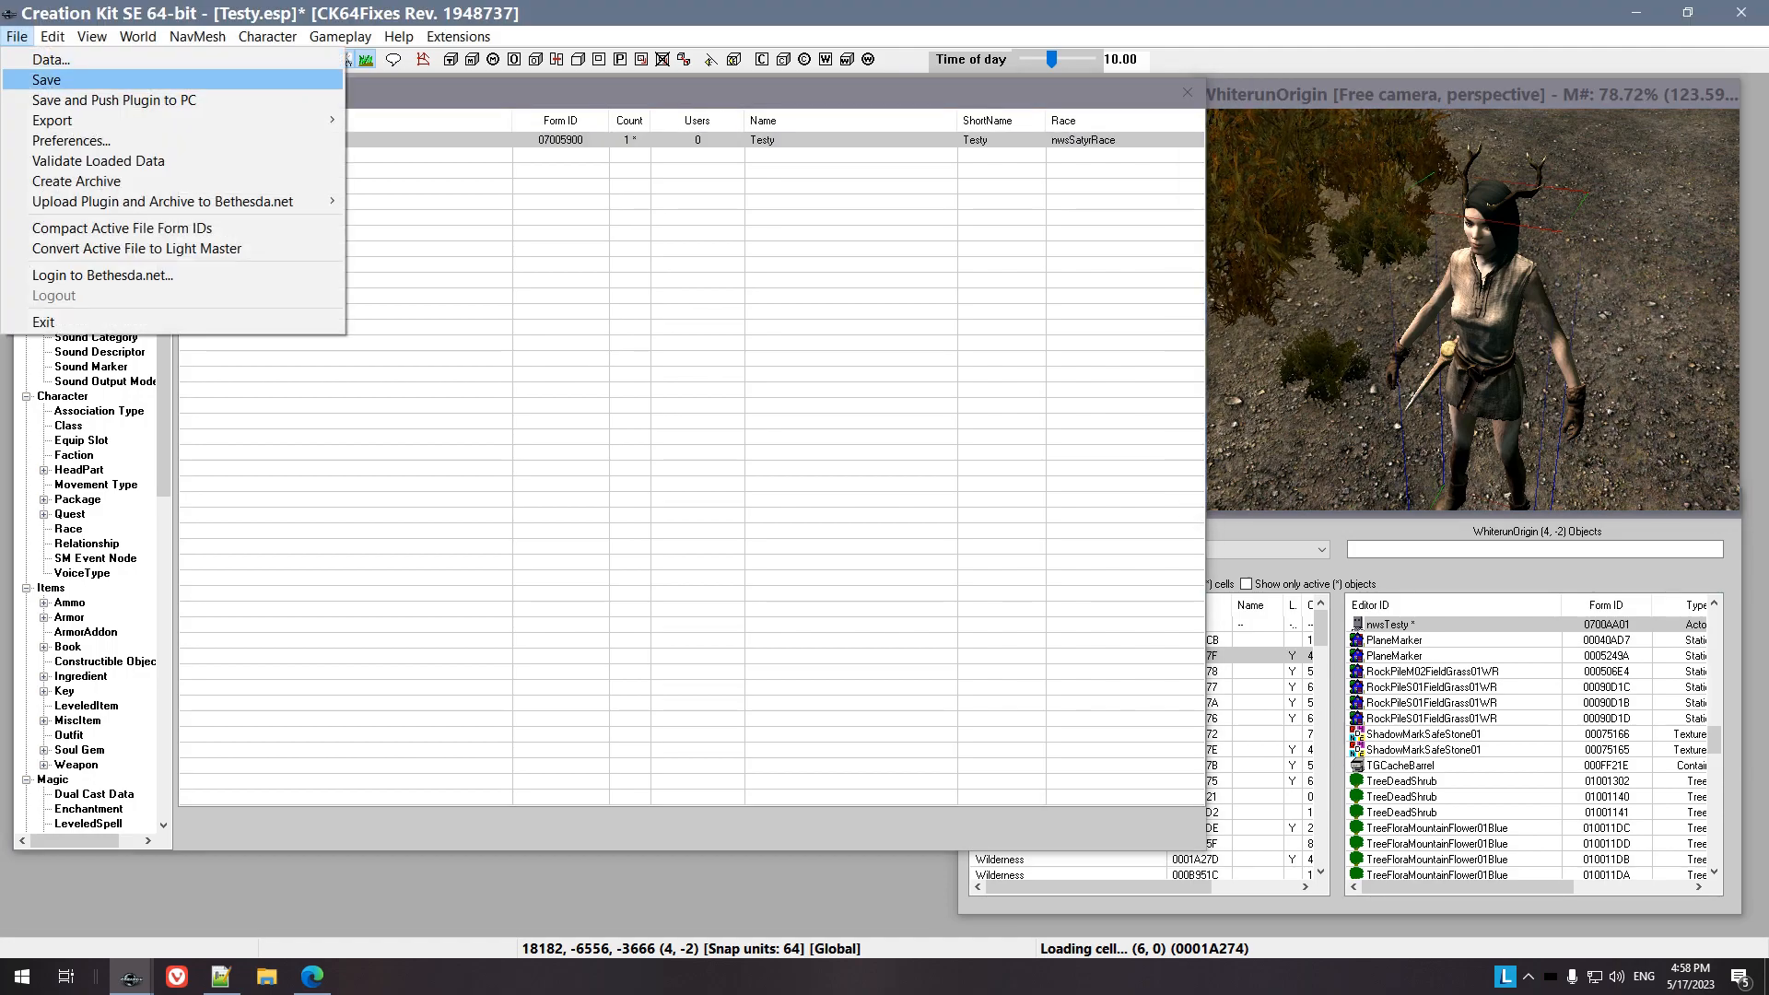
click(46, 79)
Select the nwsTesty actor in the Actor list and export its face gen data
click(221, 140)
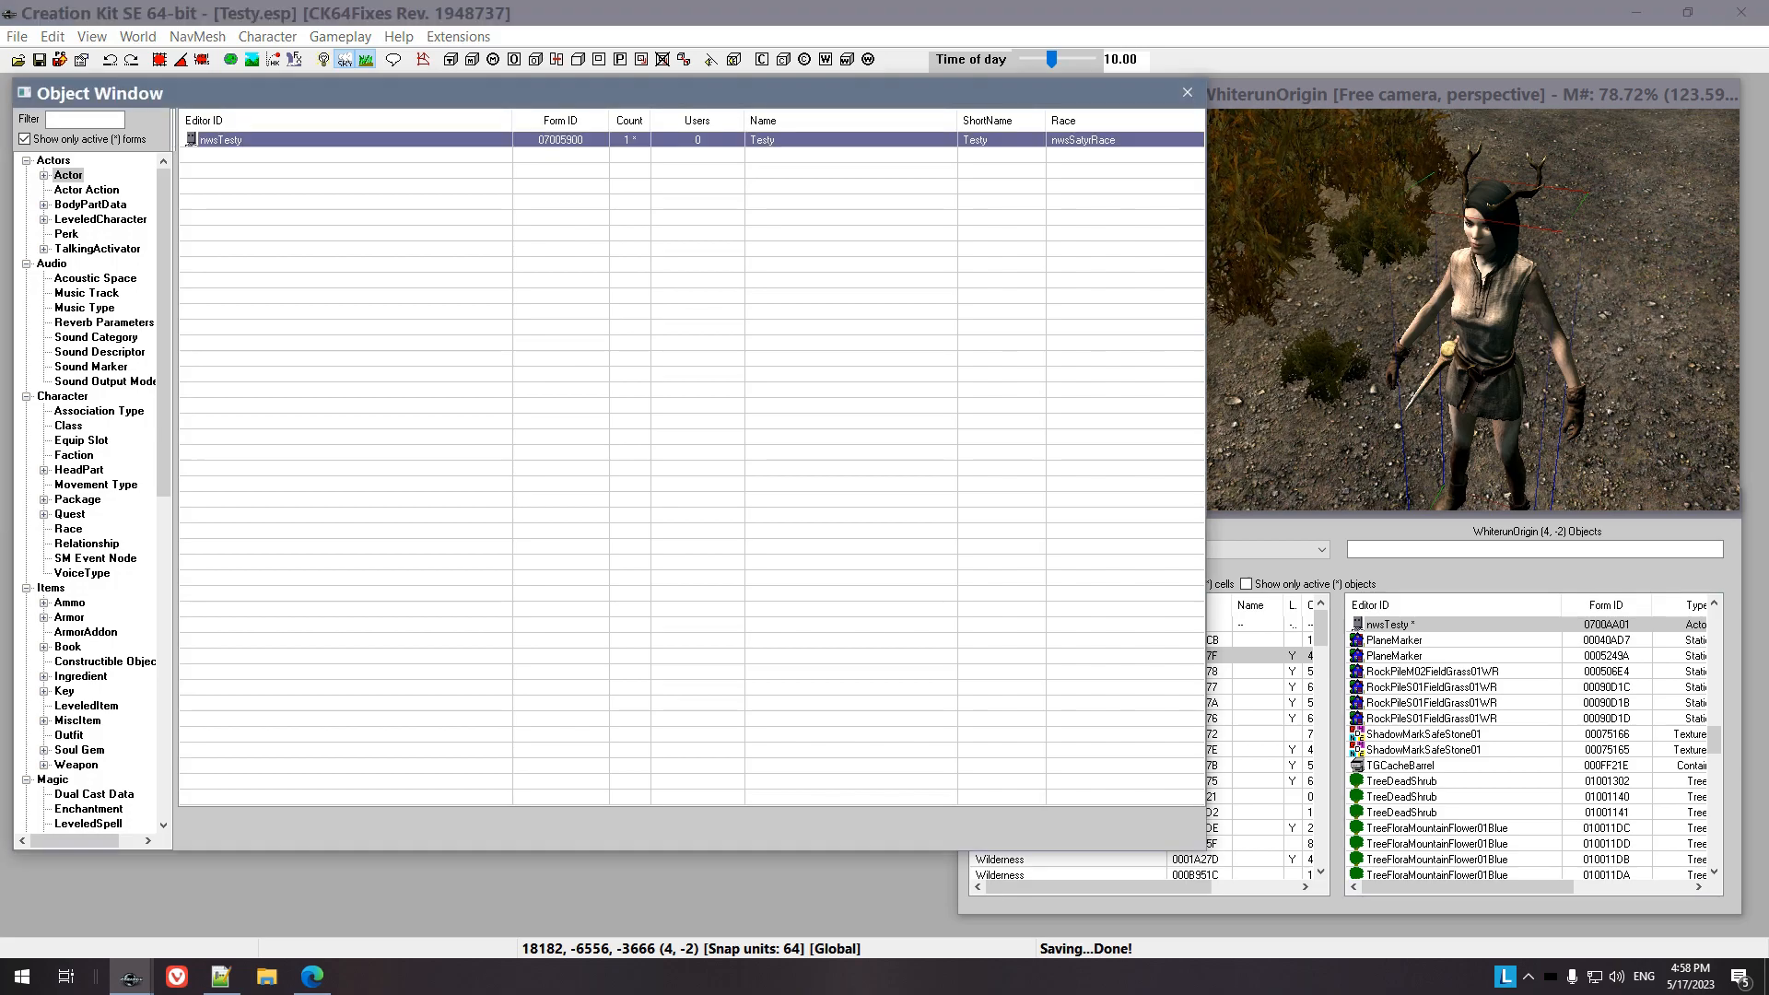
click(346, 276)
click(87, 189)
click(68, 175)
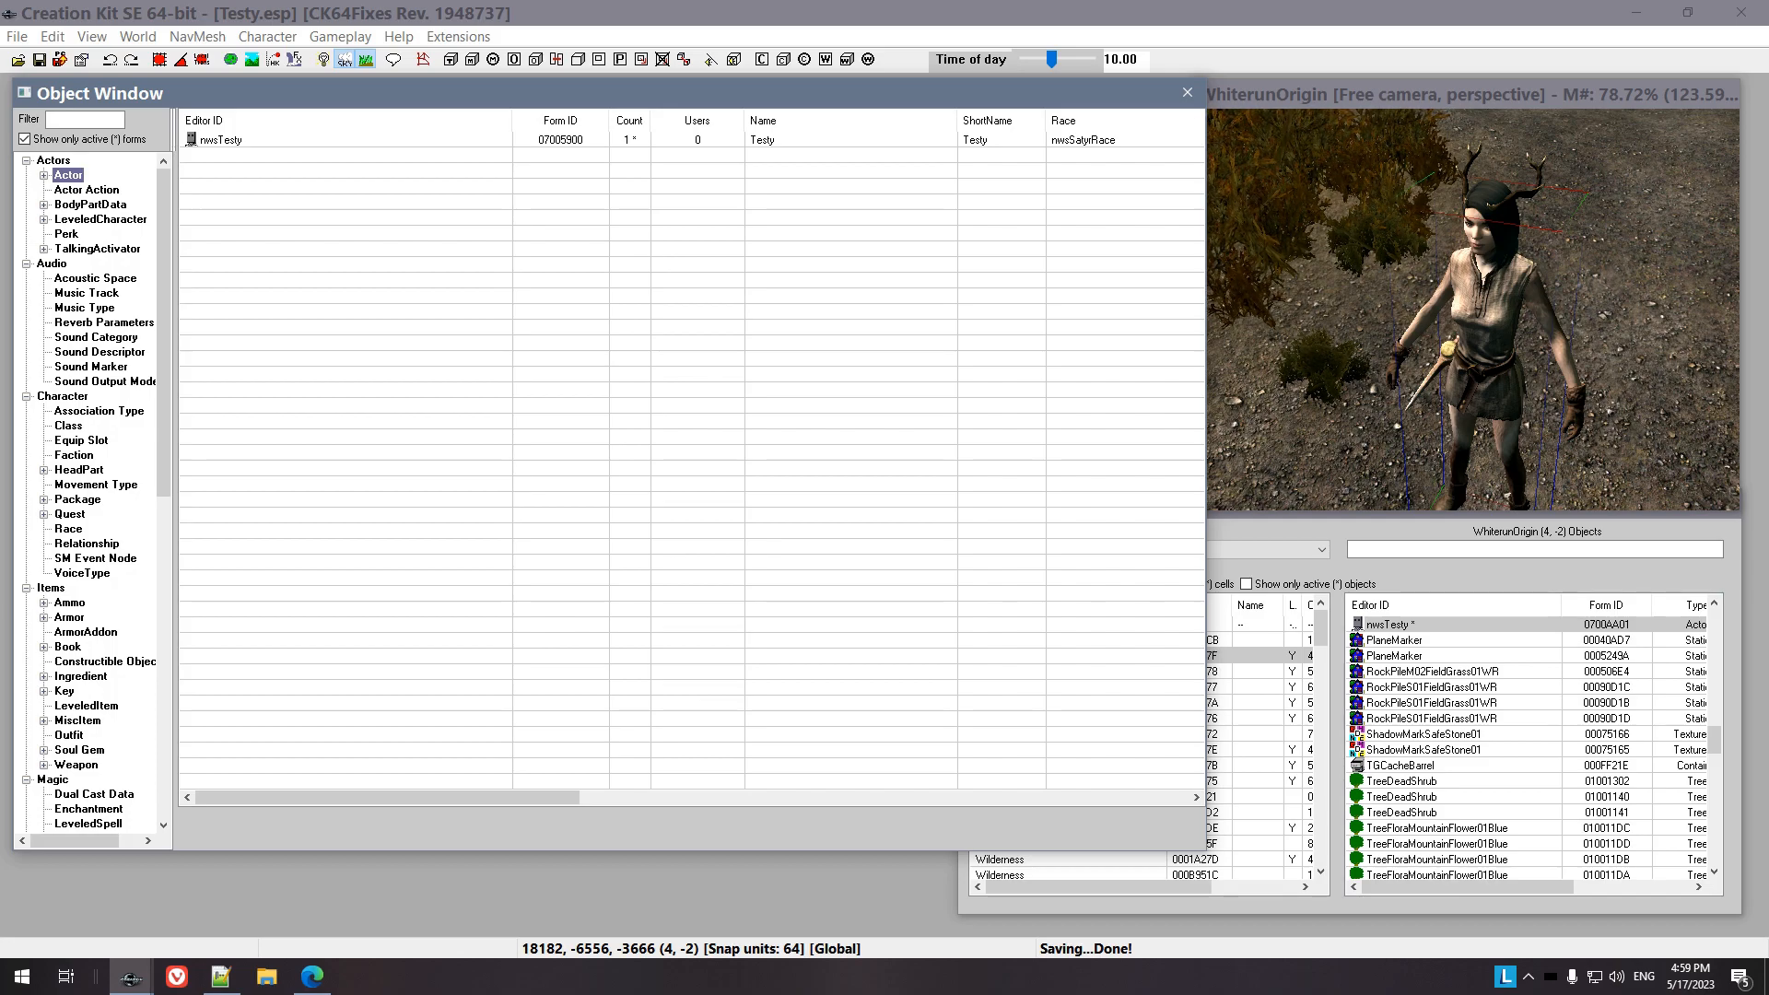
click(222, 140)
key(ctrl+F4)
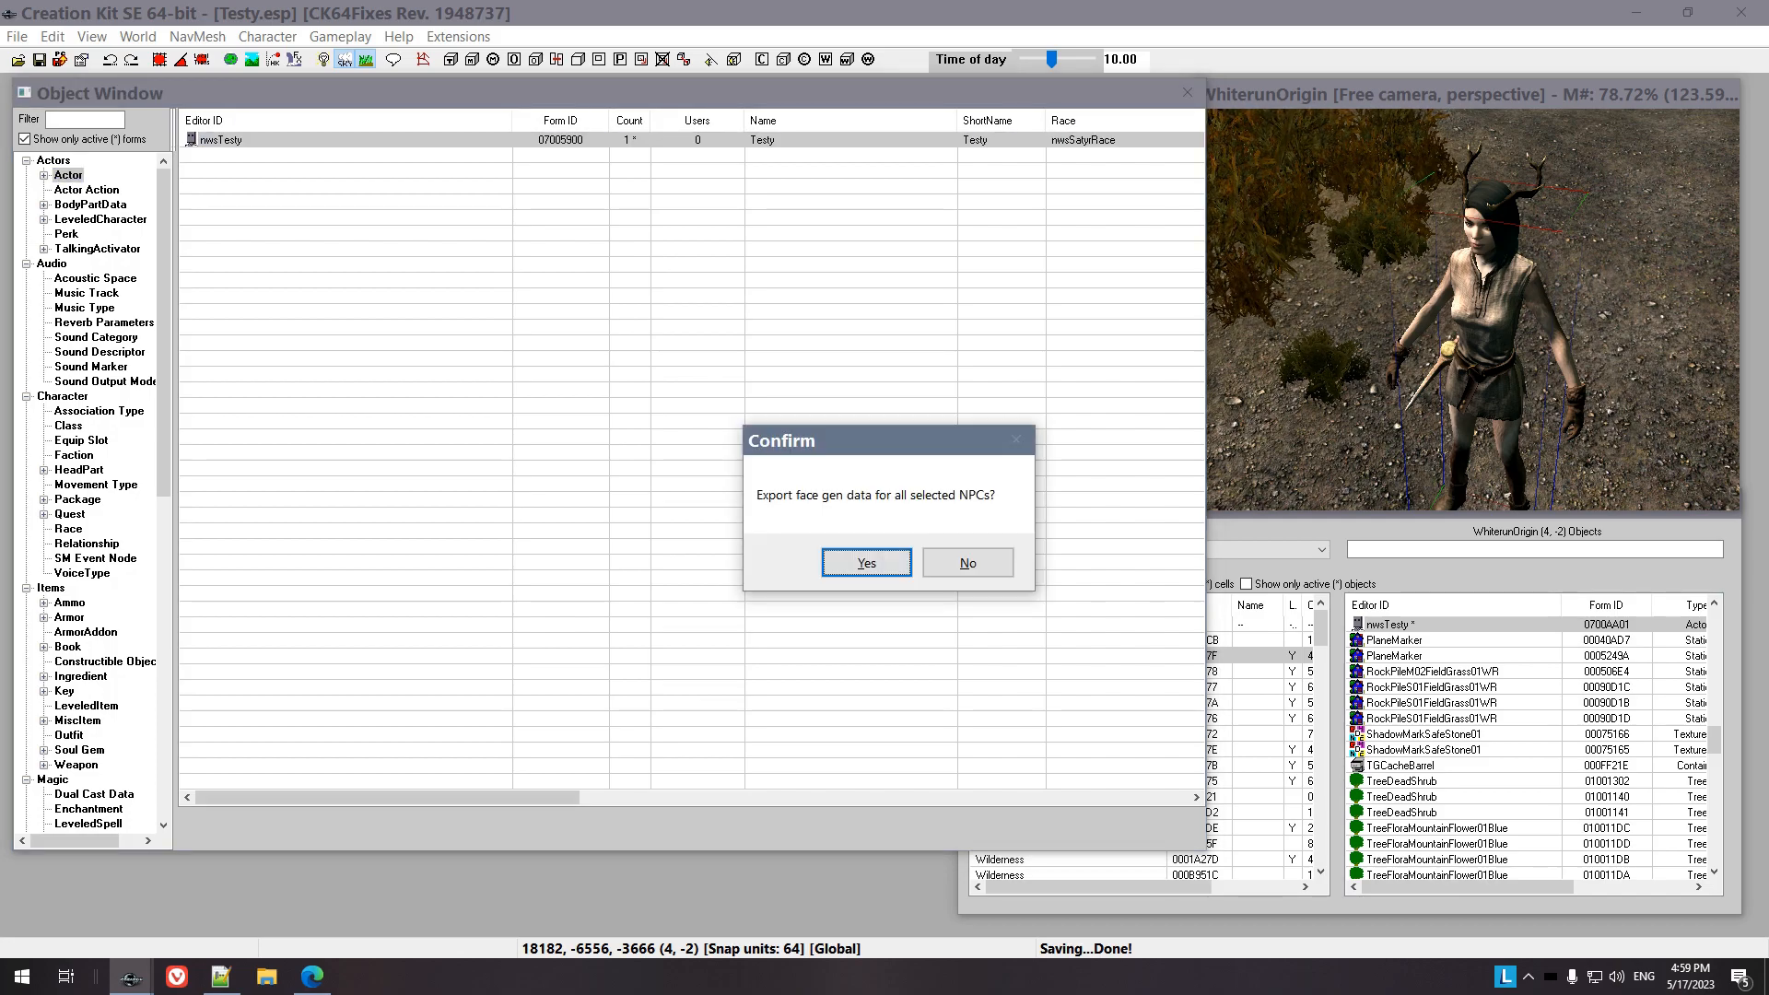
key(Return)
key(Return)
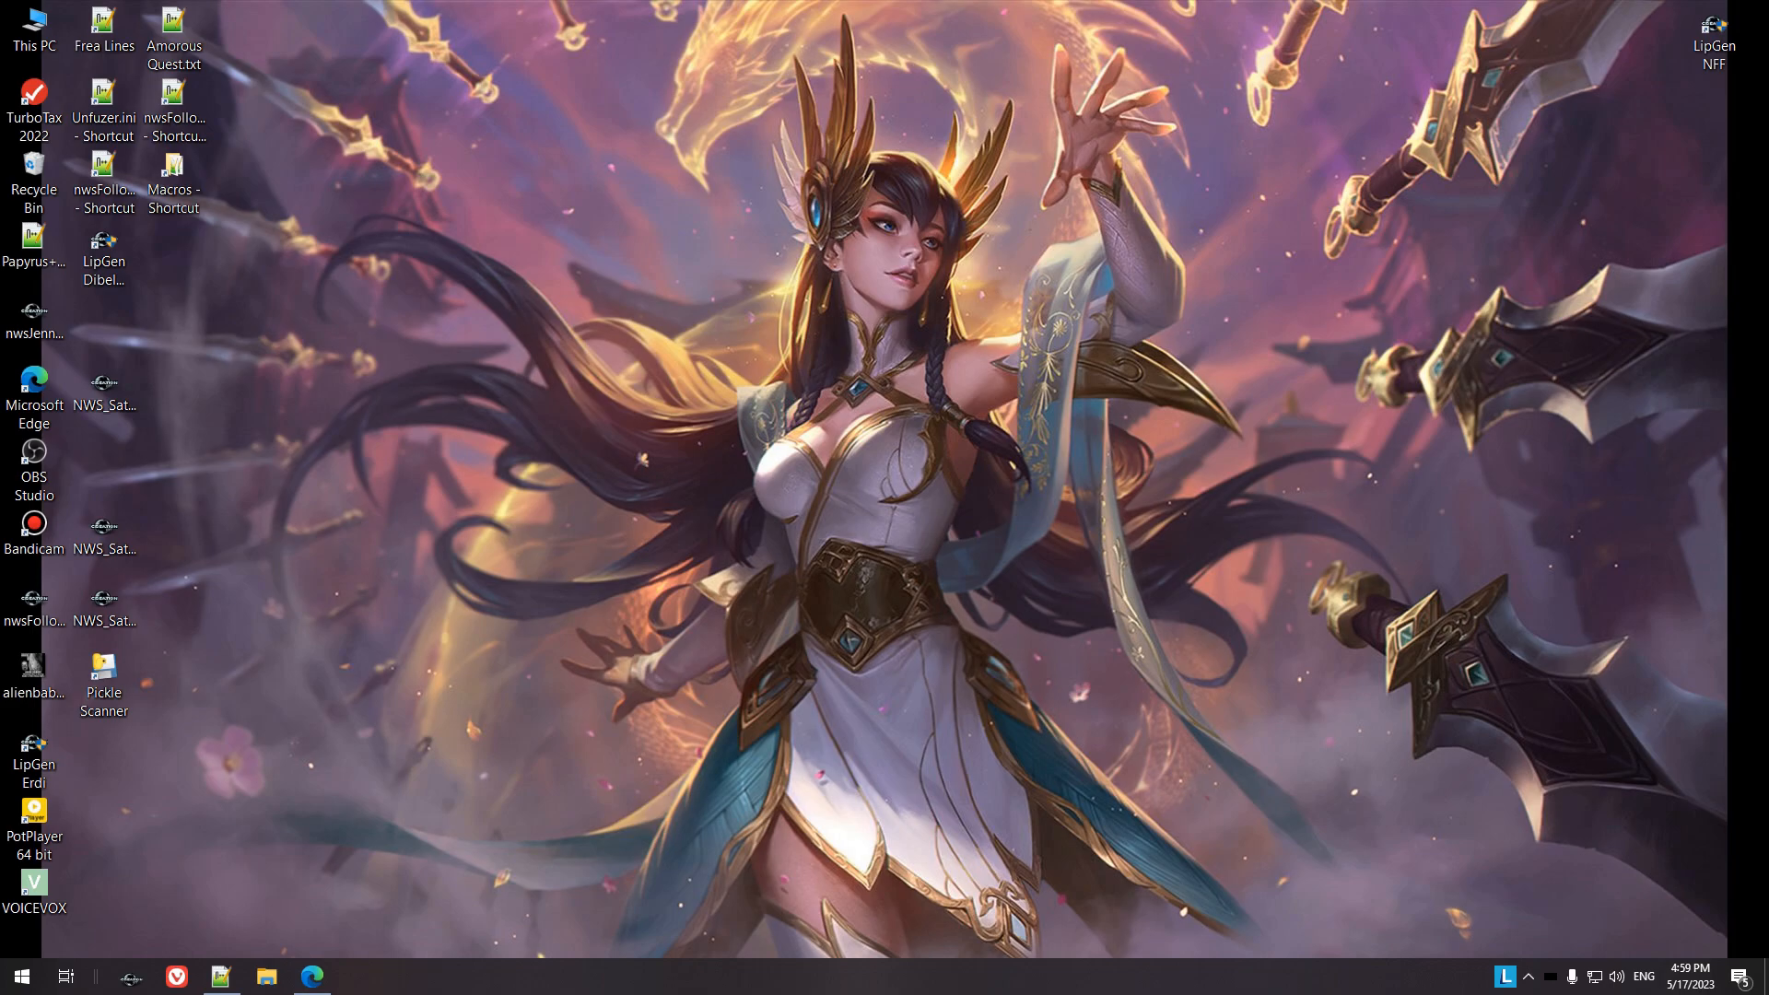
Open Wrye Smash, review the plugins towards the end of the mod list and close Wrye Smash
click(20, 976)
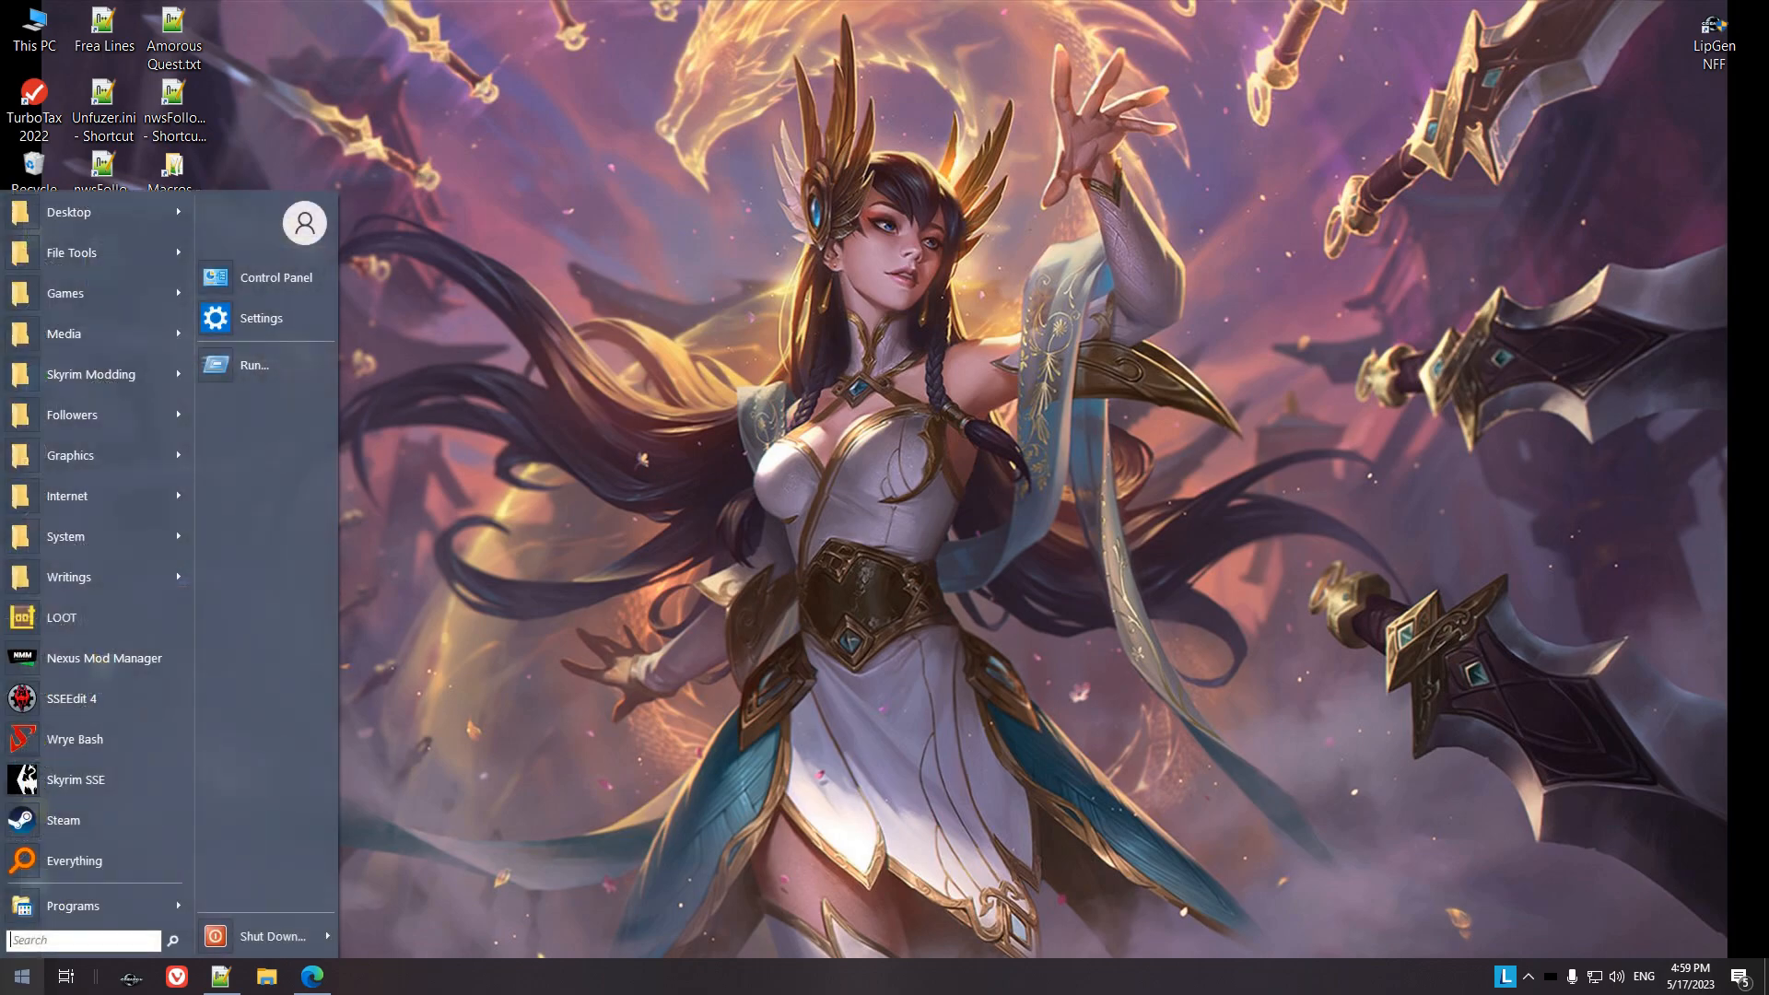
click(74, 732)
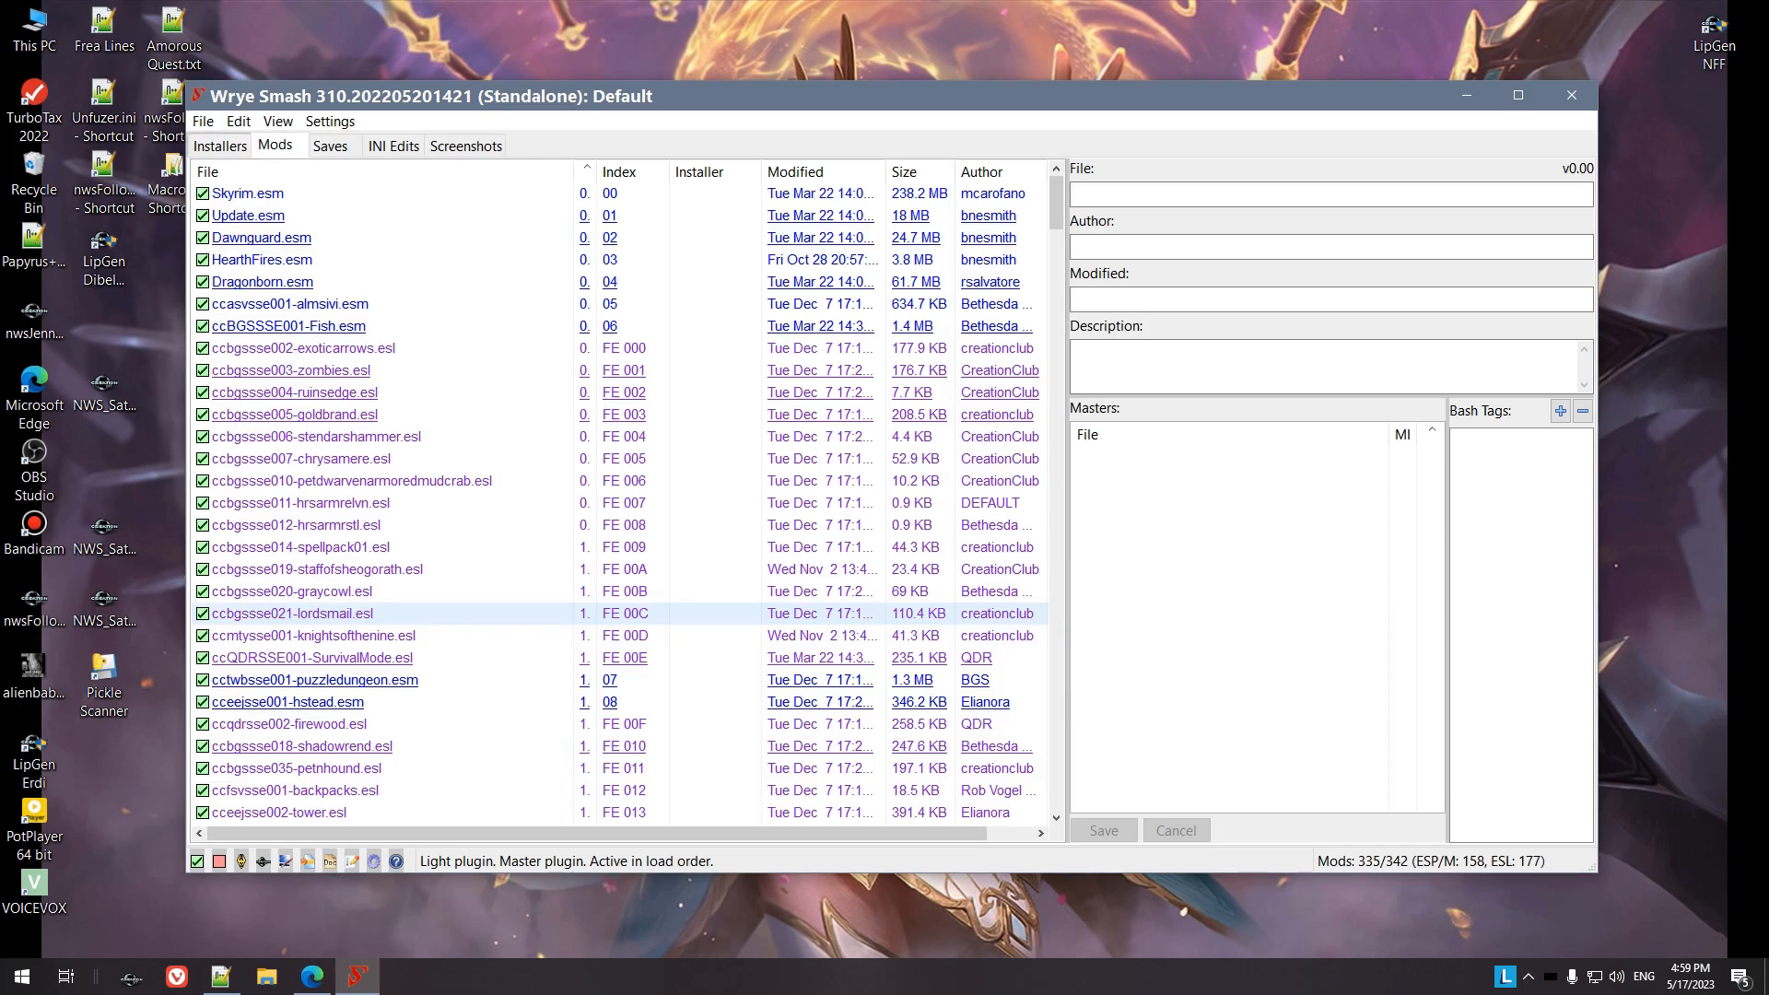
drag(1056, 203, 1057, 786)
key(alt+F4)
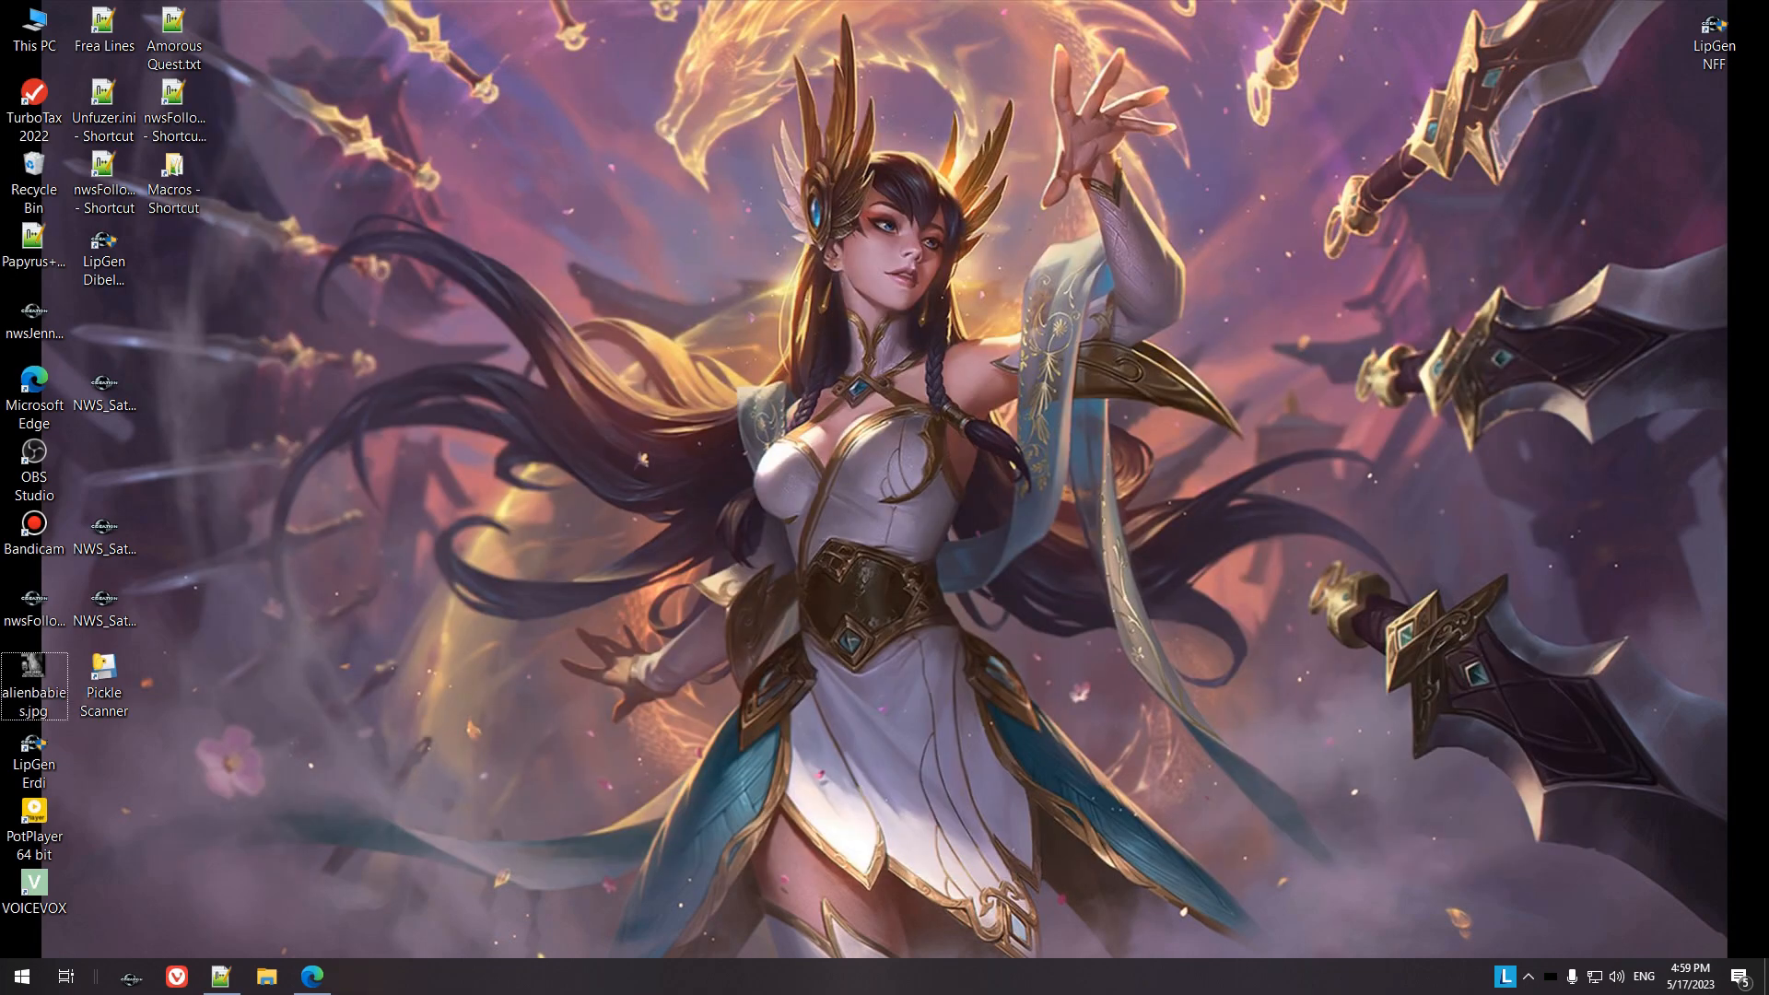
Launch Skyrim SSE to test the new follower in the game
click(22, 976)
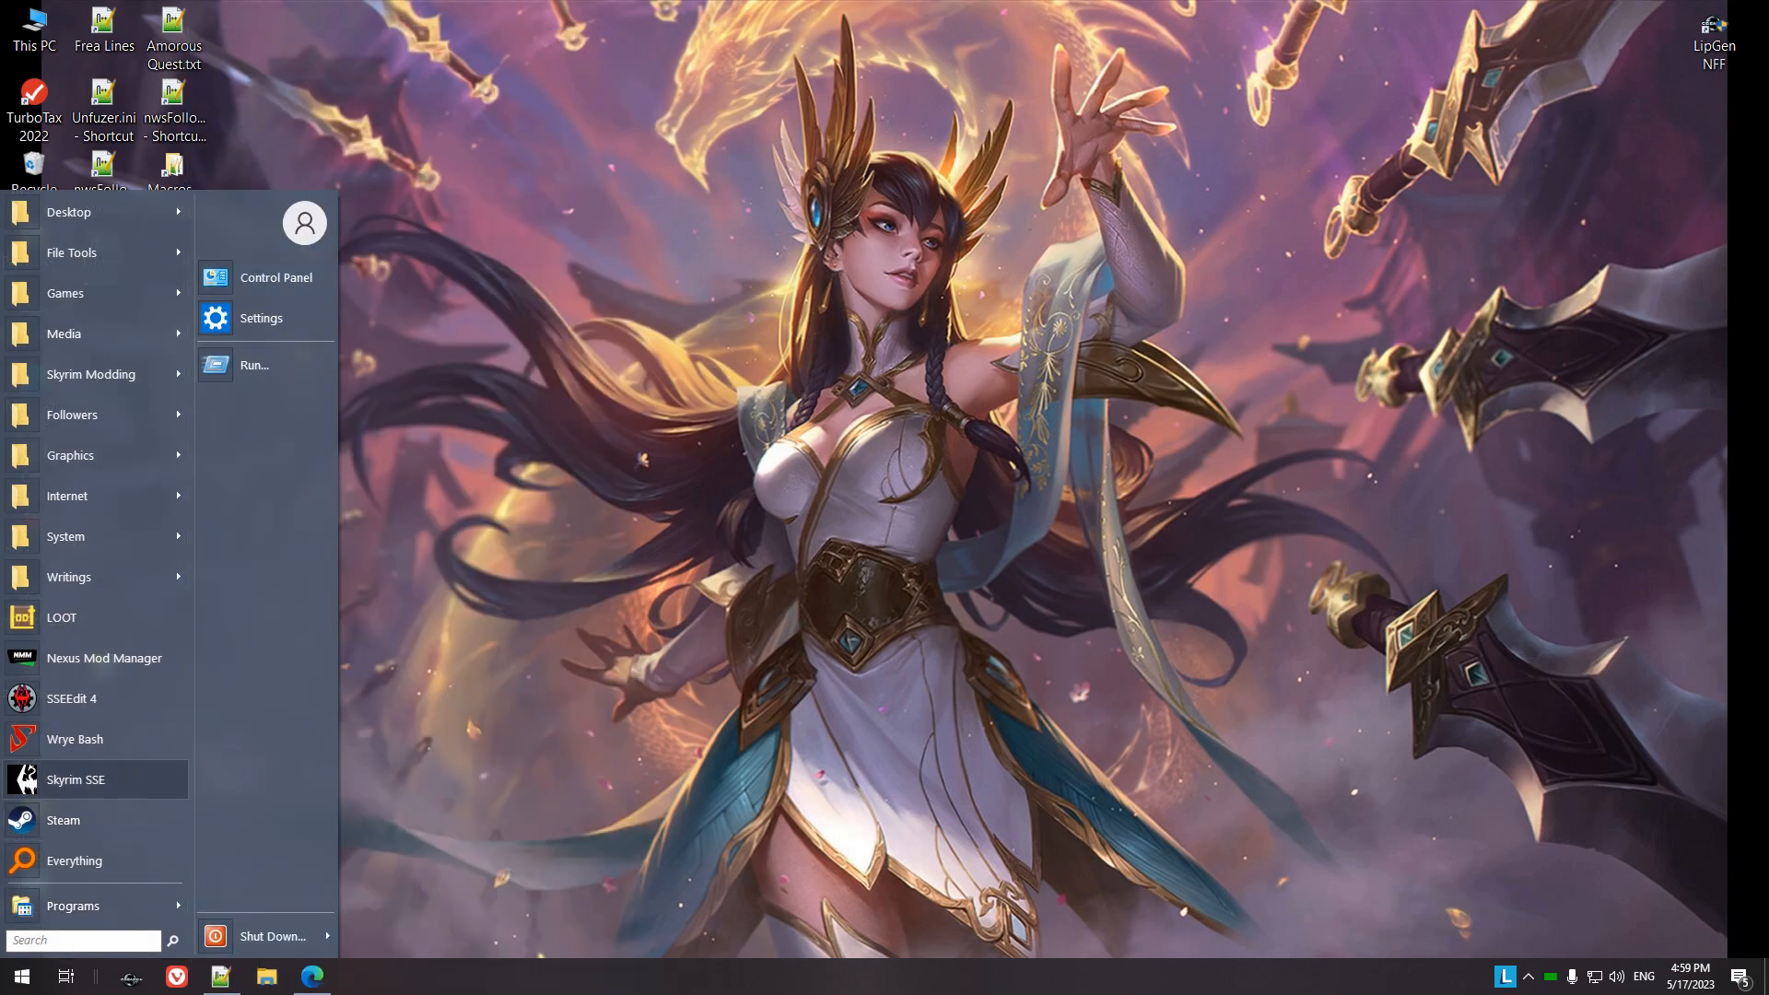
key(Return)
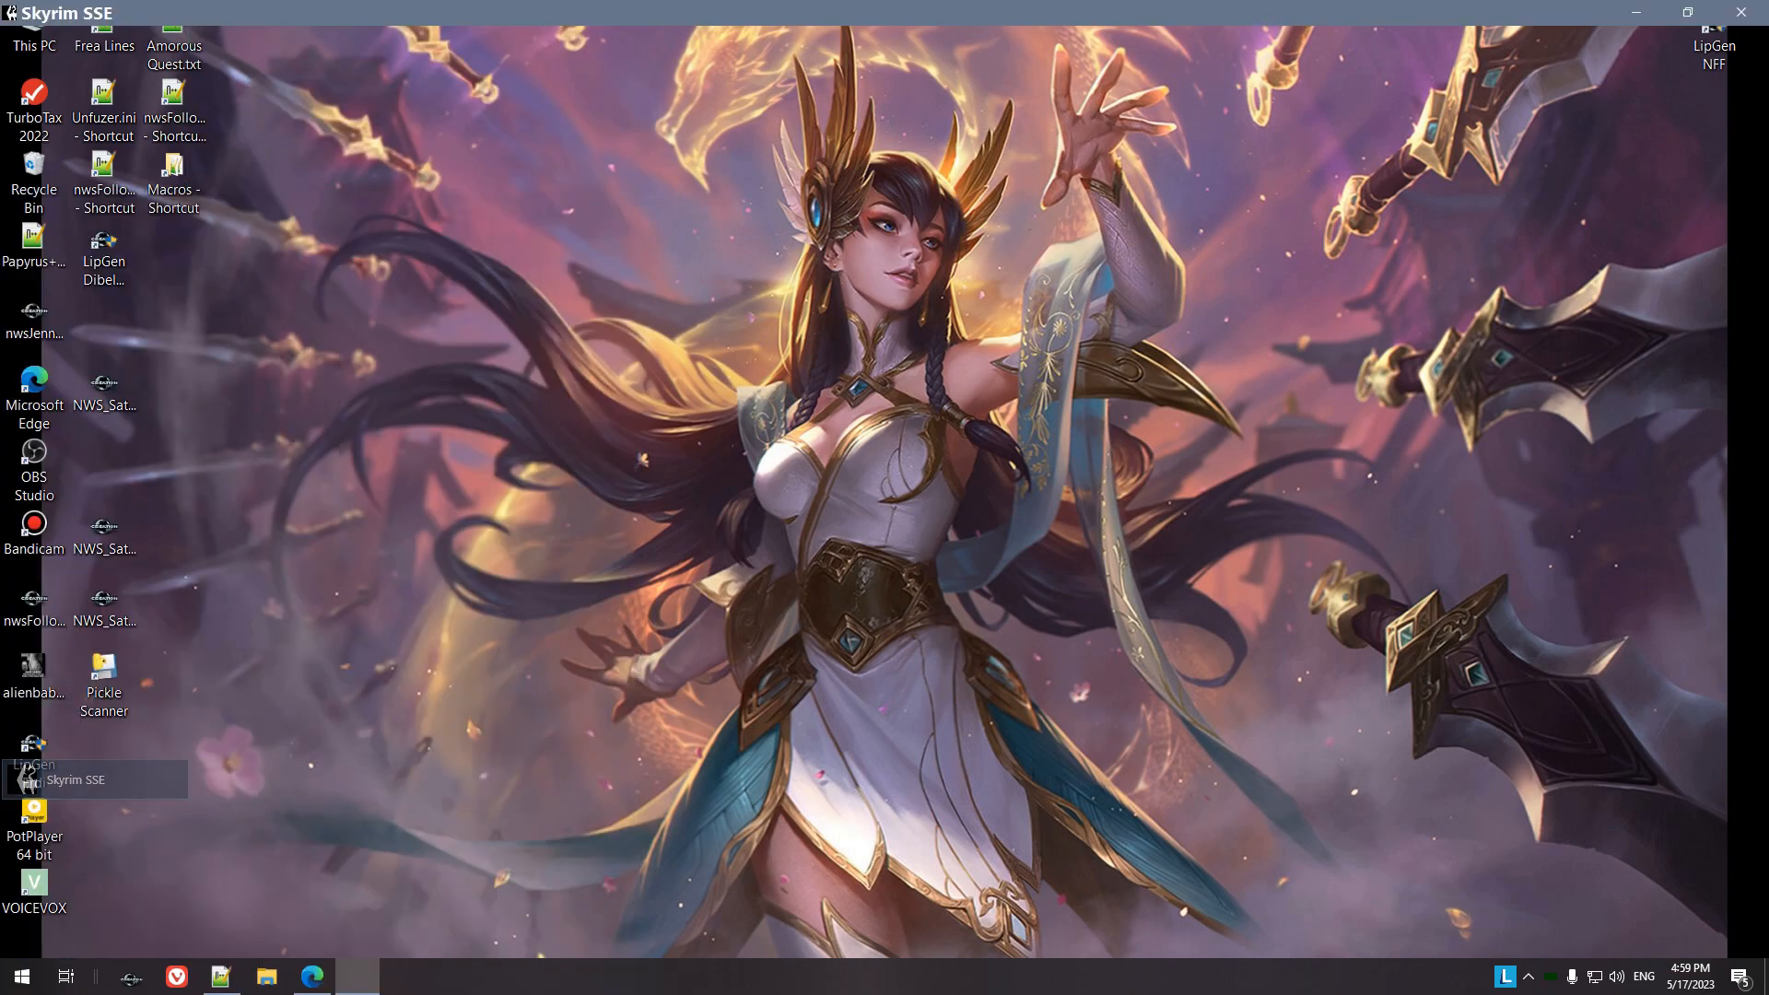